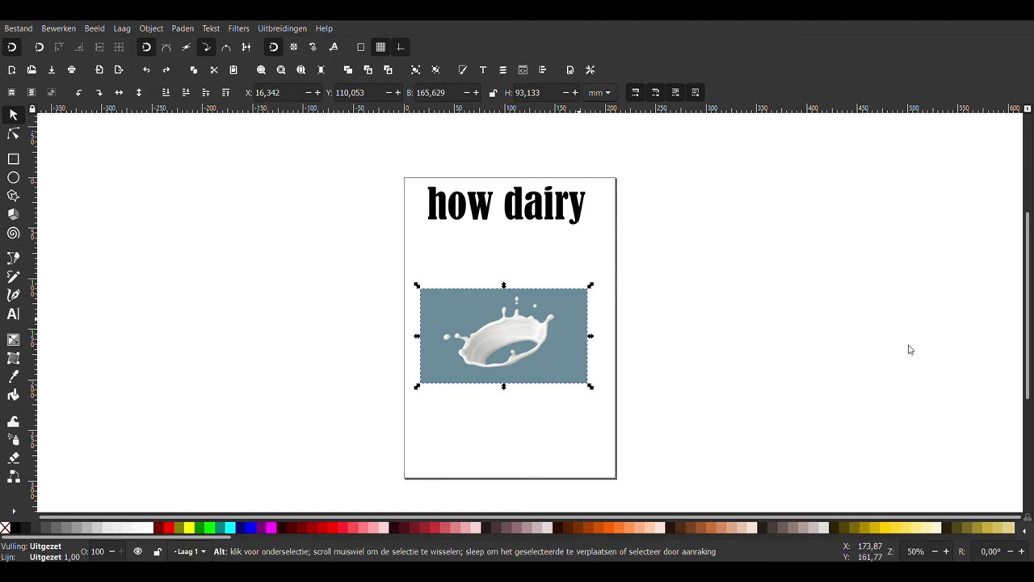
# - Move the photo beside the page and rotate the black traced splash until it sits level
pyautogui.keyDown('ctrl'); pyautogui.scroll(1, 539, 340); pyautogui.keyUp('ctrl')
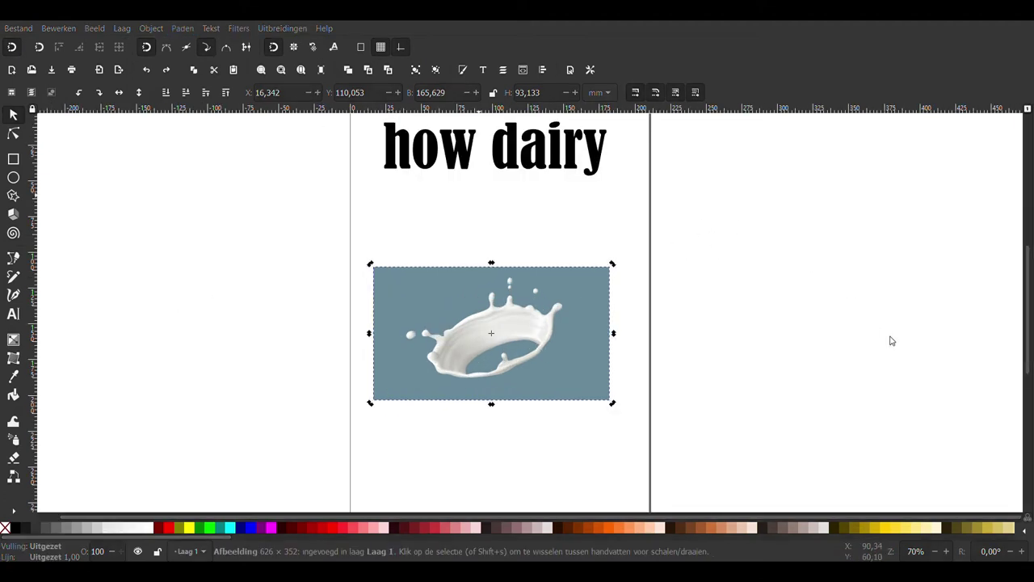
pyautogui.moveTo(590, 368); pyautogui.dragTo(201, 306)
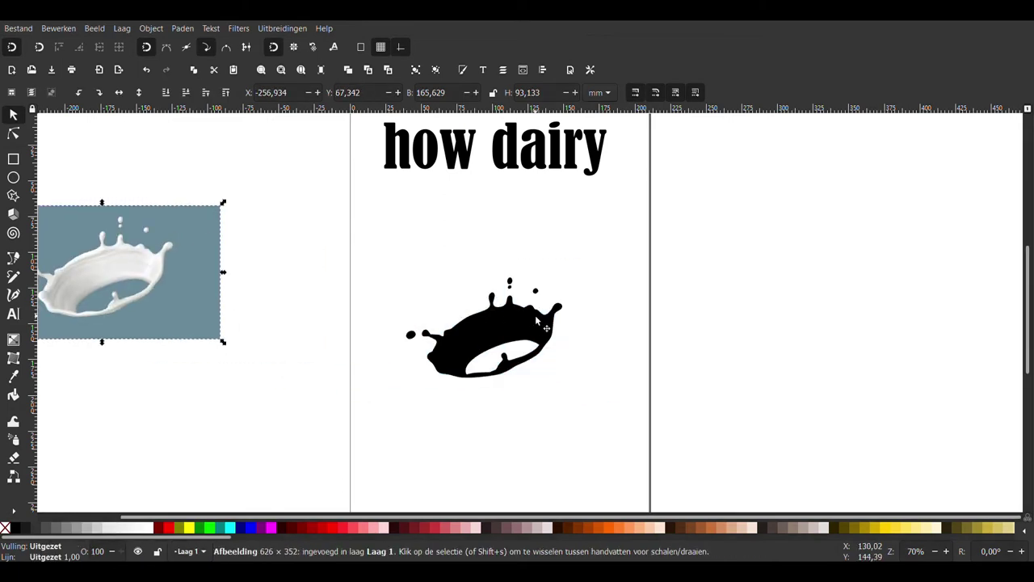
pyautogui.click(523, 315)
pyautogui.moveTo(564, 274); pyautogui.dragTo(577, 386)
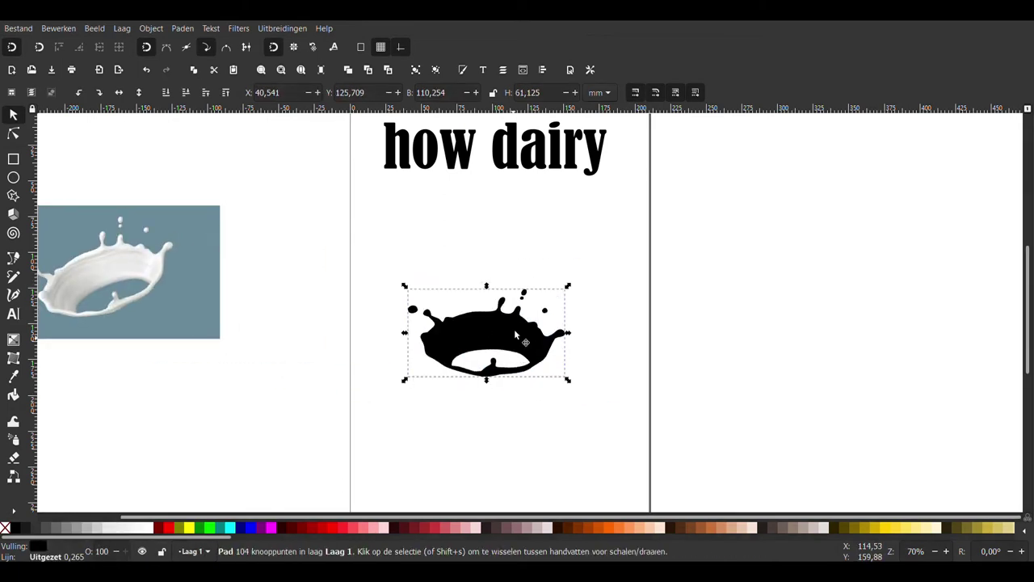
pyautogui.click(467, 386)
# - Draw a page-sized pink rectangle, send it behind everything, and fill the traced splash white
pyautogui.press('r')
pyautogui.keyDown('ctrl'); pyautogui.scroll(-1, 385, 309); pyautogui.keyUp('ctrl')
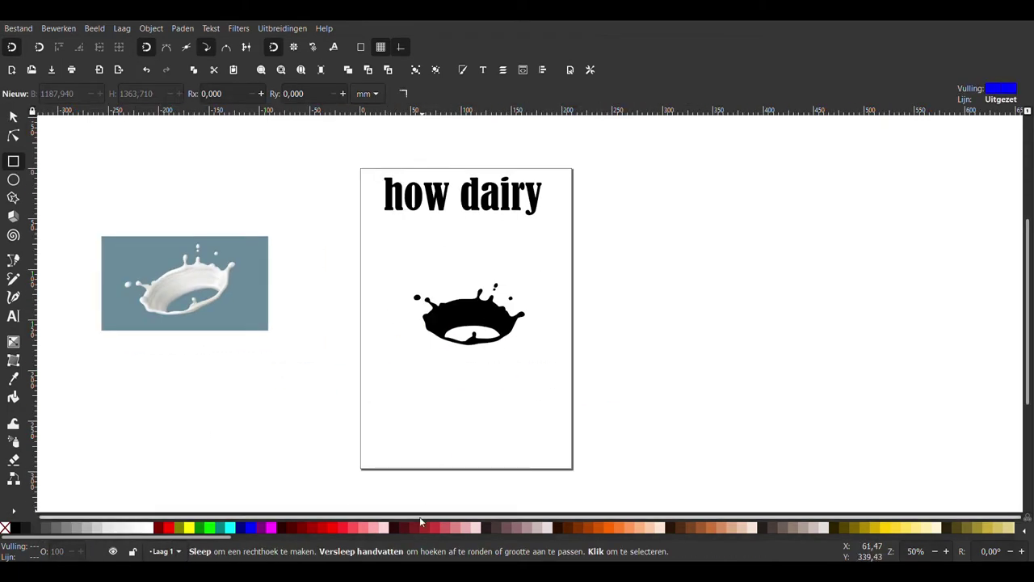
pyautogui.moveTo(345, 159); pyautogui.dragTo(588, 477)
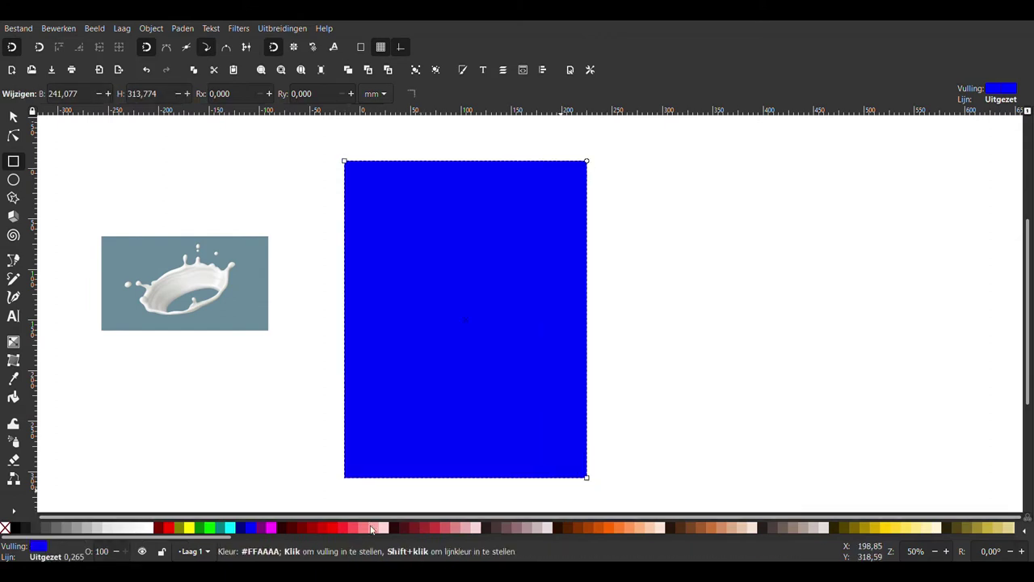
pyautogui.click(464, 528)
pyautogui.click(15, 115)
pyautogui.press('End')
pyautogui.click(646, 392)
pyautogui.click(501, 312)
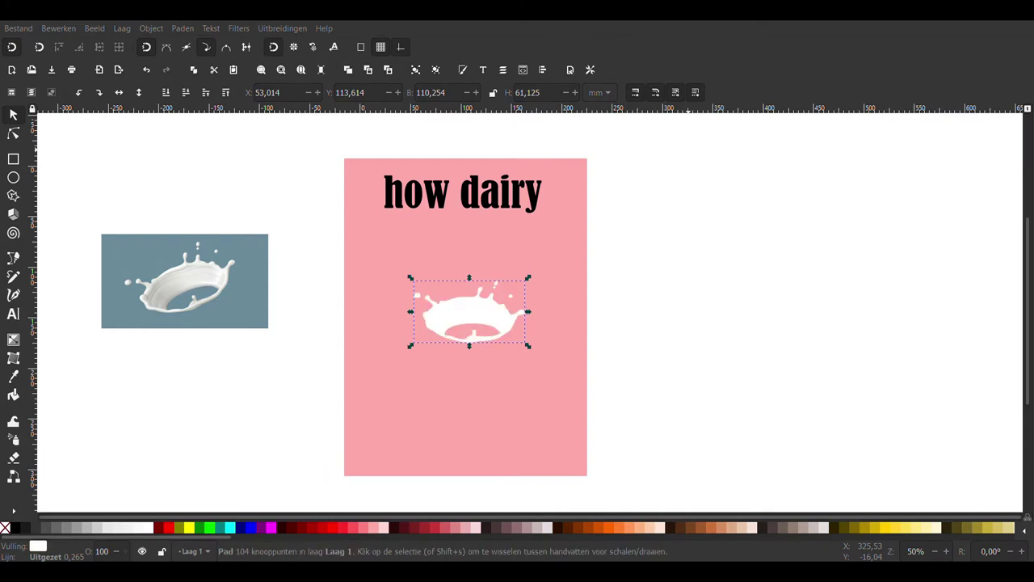
# - Zoom in on the white splash and draw a five-point line across its upper part
pyautogui.click(683, 317)
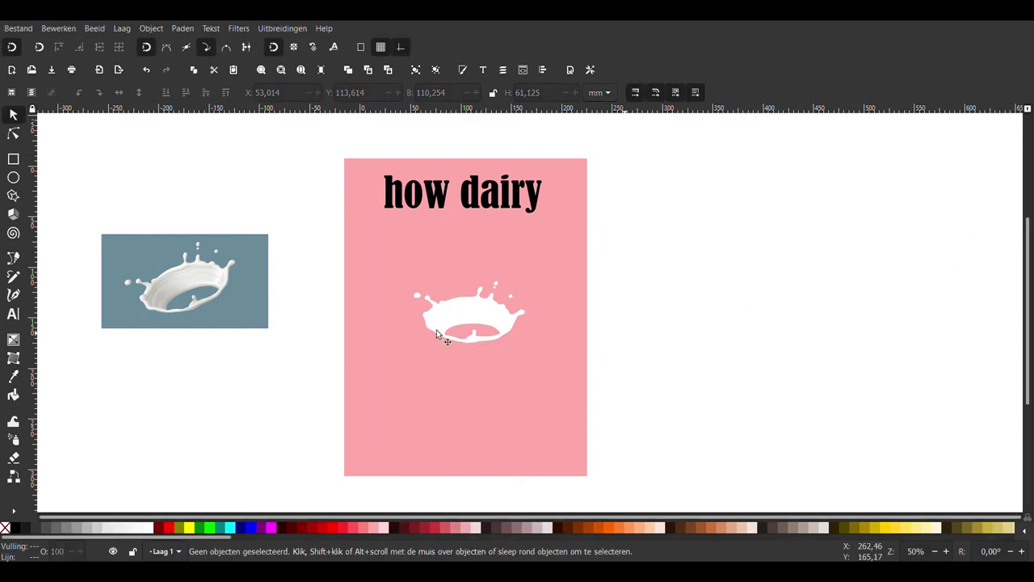
pyautogui.keyDown('ctrl'); pyautogui.scroll(1, 480, 300); pyautogui.keyUp('ctrl')
pyautogui.click(429, 323)
pyautogui.keyDown('ctrl'); pyautogui.scroll(2, 450, 319); pyautogui.keyUp('ctrl')
pyautogui.keyDown('ctrl'); pyautogui.scroll(1, 450, 319); pyautogui.keyUp('ctrl')
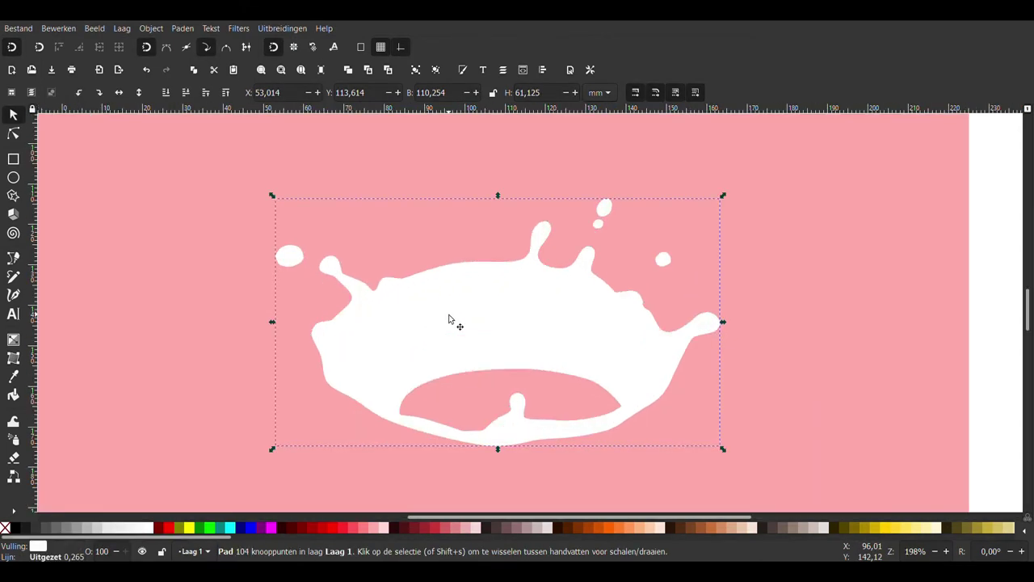
pyautogui.press('b')
pyautogui.click(391, 314)
pyautogui.click(438, 286)
pyautogui.click(479, 285)
pyautogui.click(509, 277)
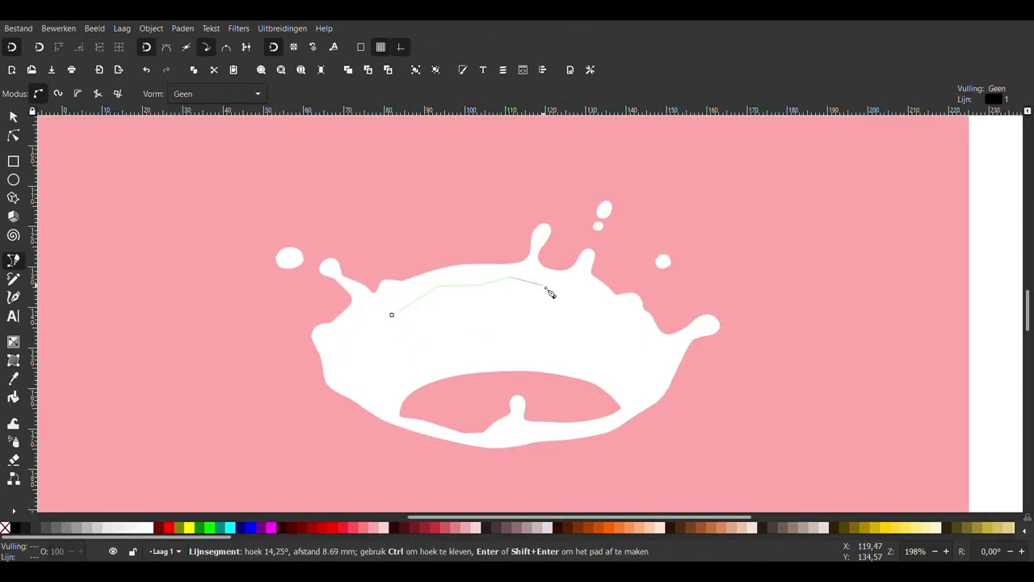
pyautogui.doubleClick(544, 286)
# - Smooth the line's nodes into curves and give it a light peach stroke
pyautogui.press('n')
pyautogui.keyDown('ctrl'); pyautogui.click(438, 286); pyautogui.keyUp('ctrl')
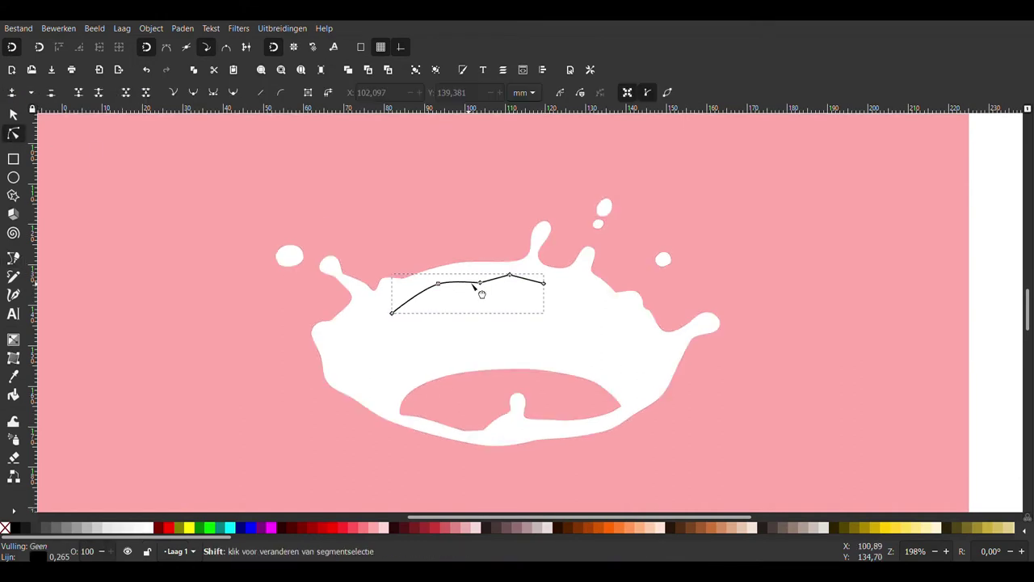
pyautogui.keyDown('ctrl'); pyautogui.click(479, 284); pyautogui.keyUp('ctrl')
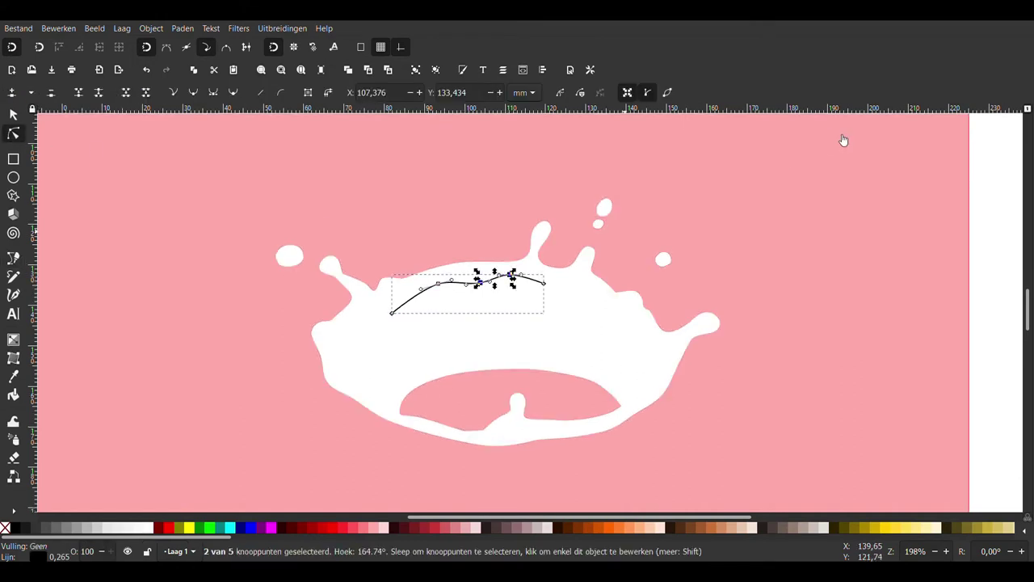
pyautogui.keyDown('shift'); pyautogui.click(726, 527); pyautogui.keyUp('shift')
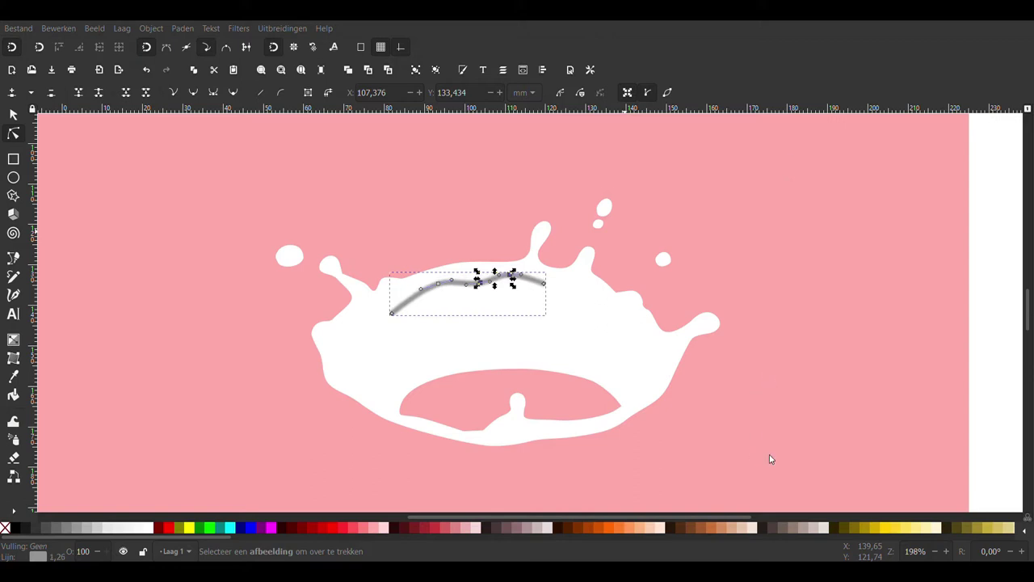
pyautogui.click(642, 446)
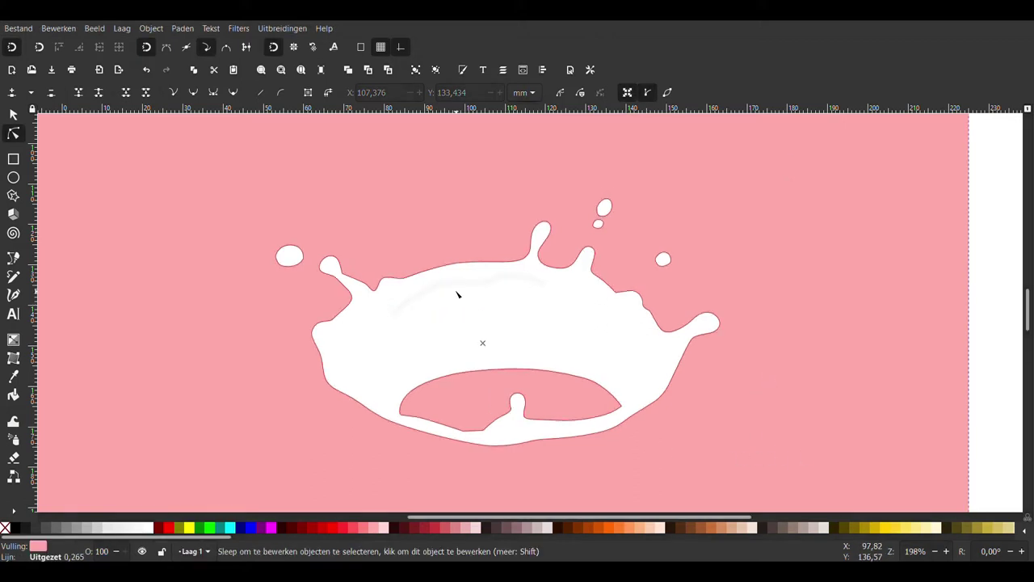
pyautogui.click(474, 289)
# - Clear the selection and start a new sliver outline across the splash with the pen
pyautogui.press('s')
pyautogui.press('Escape')
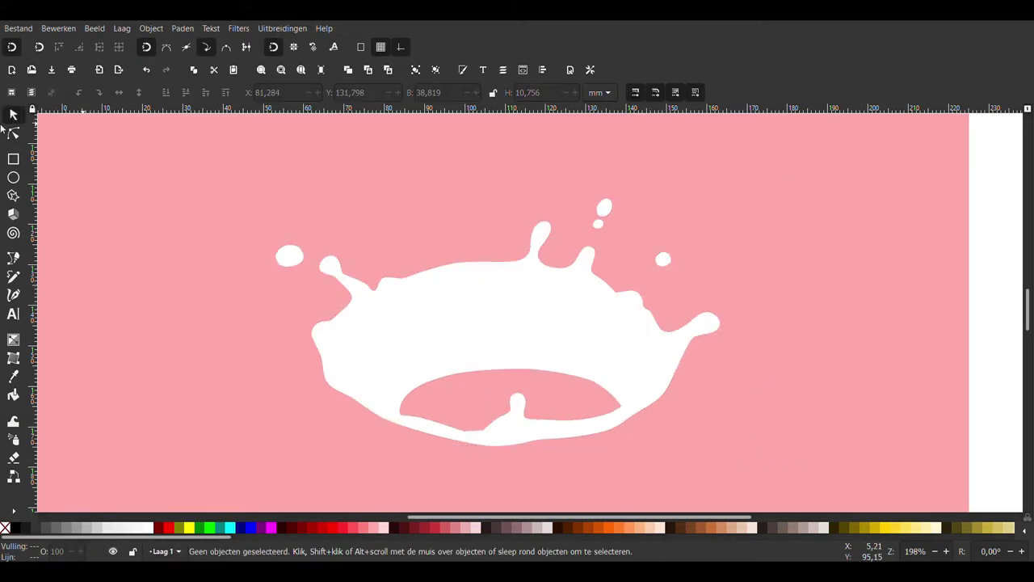
pyautogui.press('p')
pyautogui.click(410, 302)
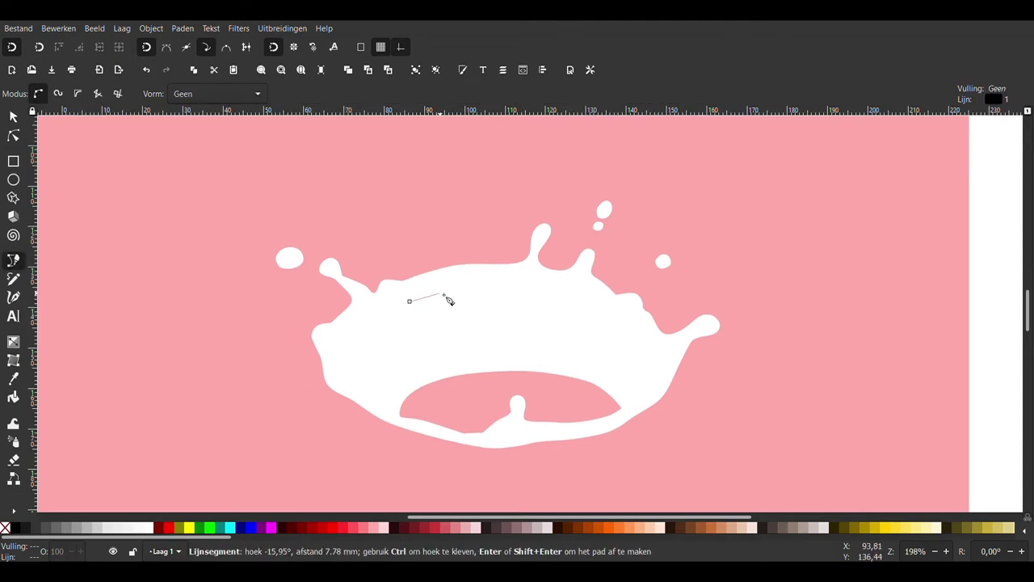
# - Close the sliver outline and select it together with the white splash
pyautogui.click(510, 286)
pyautogui.click(410, 301)
pyautogui.press('n')
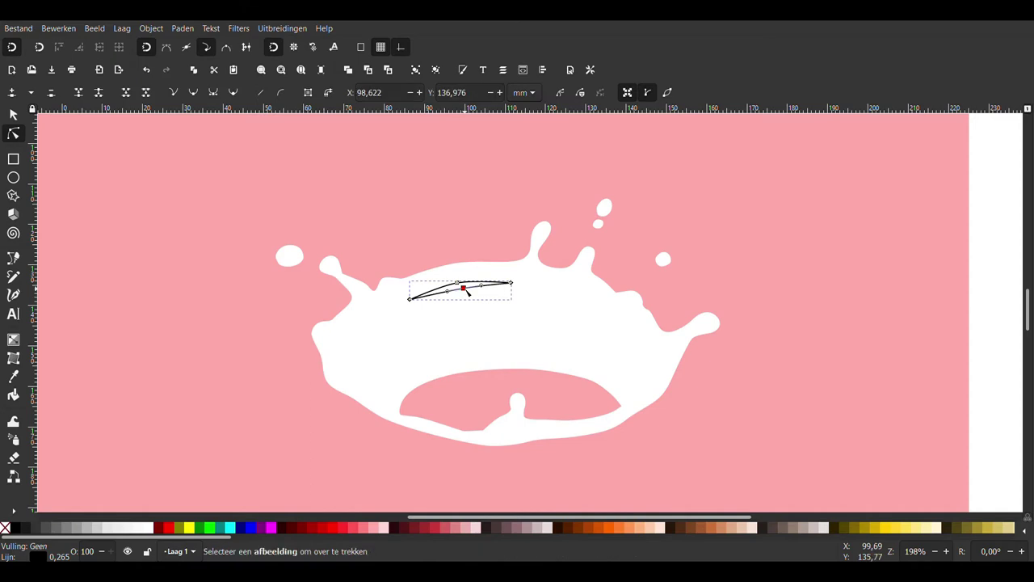
pyautogui.press('s')
pyautogui.keyDown('shift'); pyautogui.click(549, 296); pyautogui.keyUp('shift')
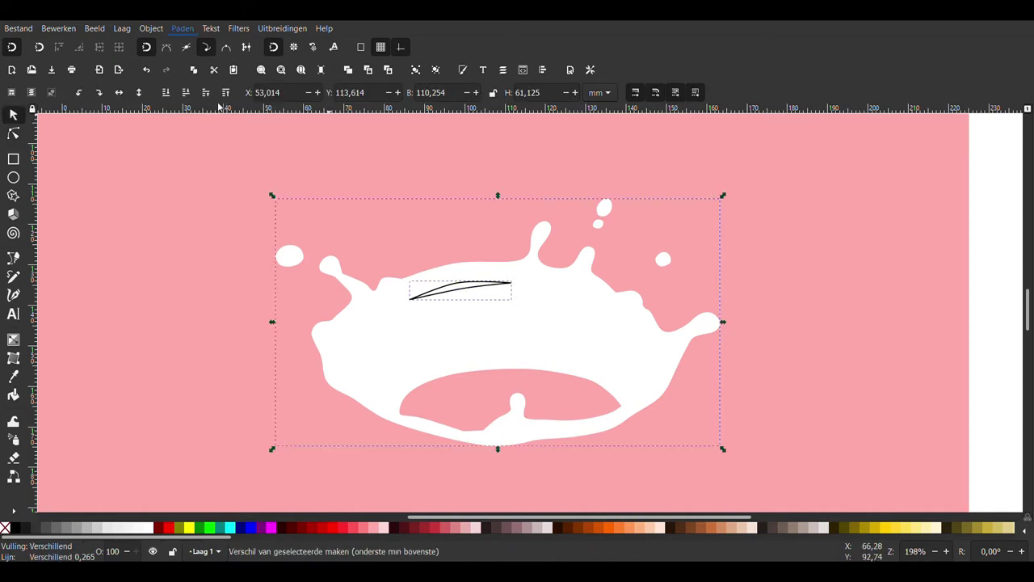
# - Subtract the sliver from the splash with Difference (Ctrl+-) and clear the selection
pyautogui.hotkey('ctrl', '-')
pyautogui.scroll(-2, 524, 250)
pyautogui.press('Escape')
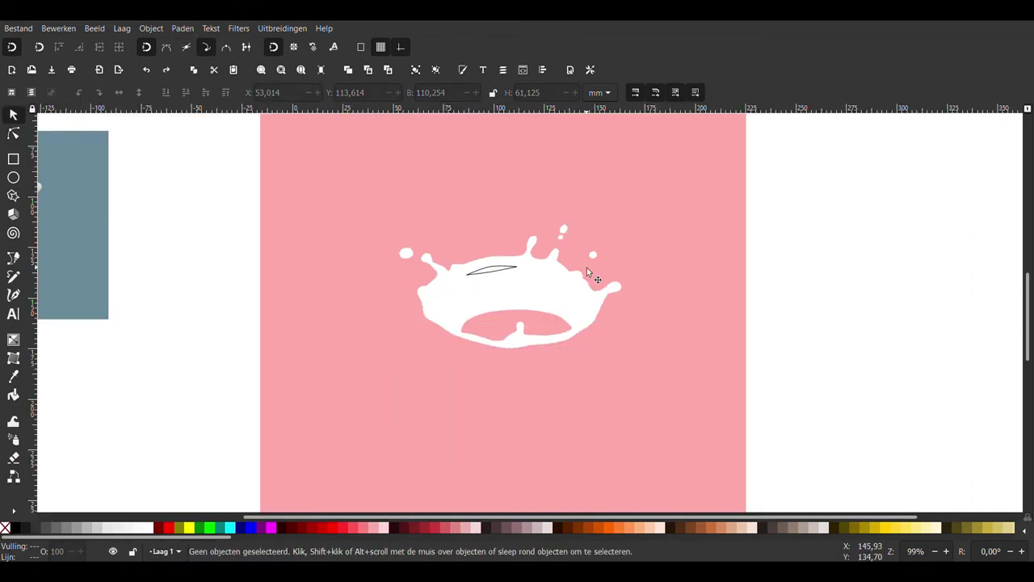
pyautogui.keyDown('ctrl'); pyautogui.scroll(-2, 587, 267); pyautogui.keyUp('ctrl')
pyautogui.hscroll(2, 495, 276)
pyautogui.keyDown('ctrl'); pyautogui.scroll(5, 494, 276); pyautogui.keyUp('ctrl')
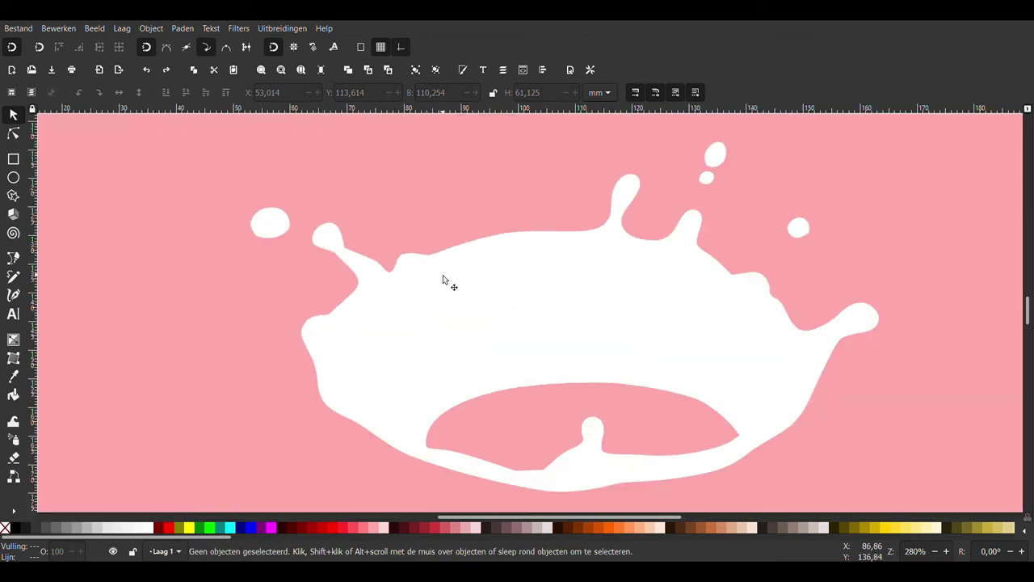
pyautogui.keyDown('ctrl'); pyautogui.scroll(2, 443, 280); pyautogui.keyUp('ctrl')
# - Draw a five-point line across the upper part of the splash
pyautogui.press('b')
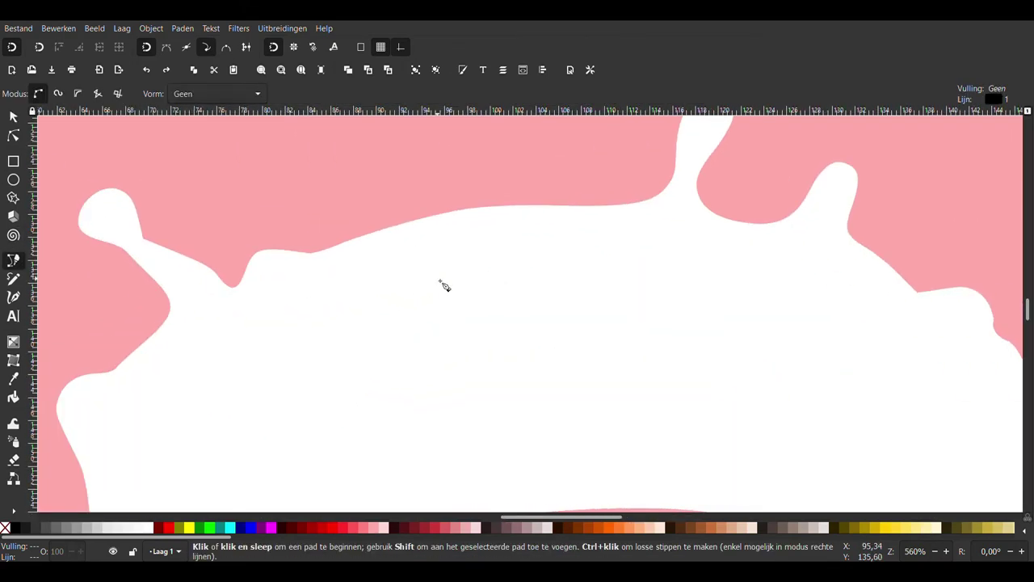
pyautogui.click(399, 303)
pyautogui.click(521, 270)
pyautogui.click(629, 262)
pyautogui.hscroll(4, 606, 283)
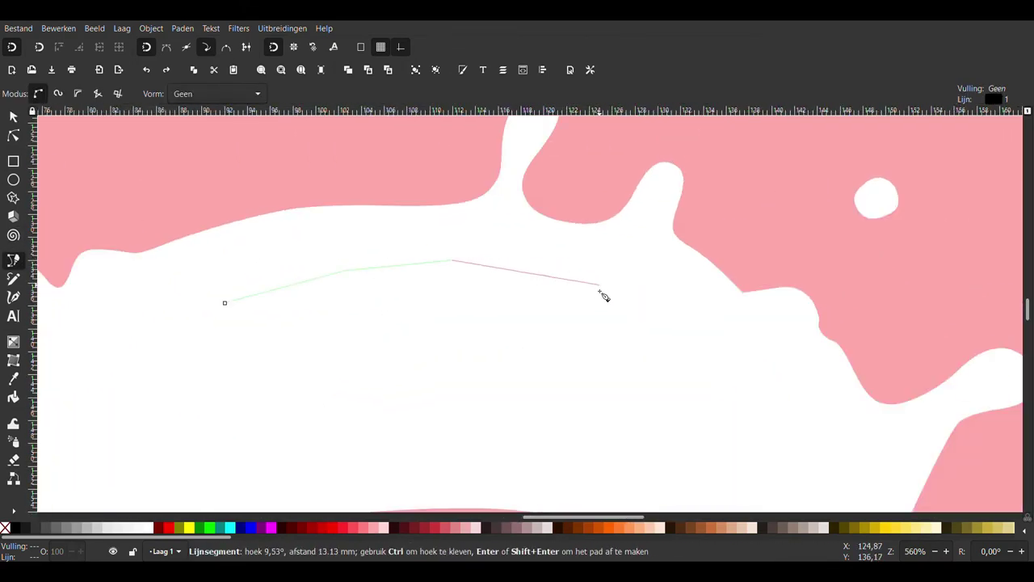
pyautogui.click(605, 293)
pyautogui.doubleClick(674, 306)
pyautogui.keyDown('ctrl'); pyautogui.scroll(-5, 675, 310); pyautogui.keyUp('ctrl')
pyautogui.hscroll(3, 674, 311)
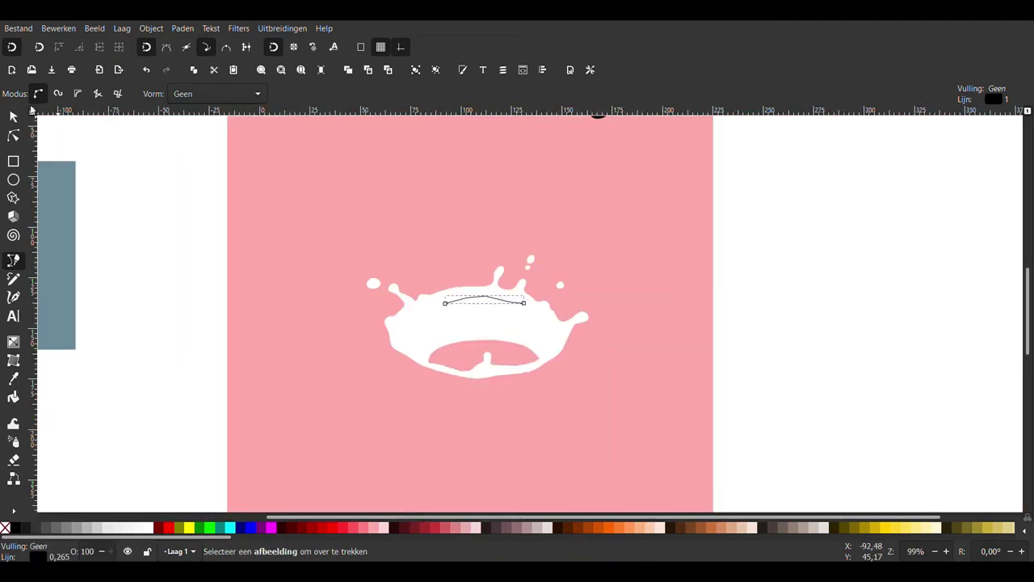
# - Select the curved line with the splash and merge them using the Ctrl+/ path operation
pyautogui.press('n')
pyautogui.keyDown('ctrl'); pyautogui.scroll(2, 560, 300); pyautogui.keyUp('ctrl')
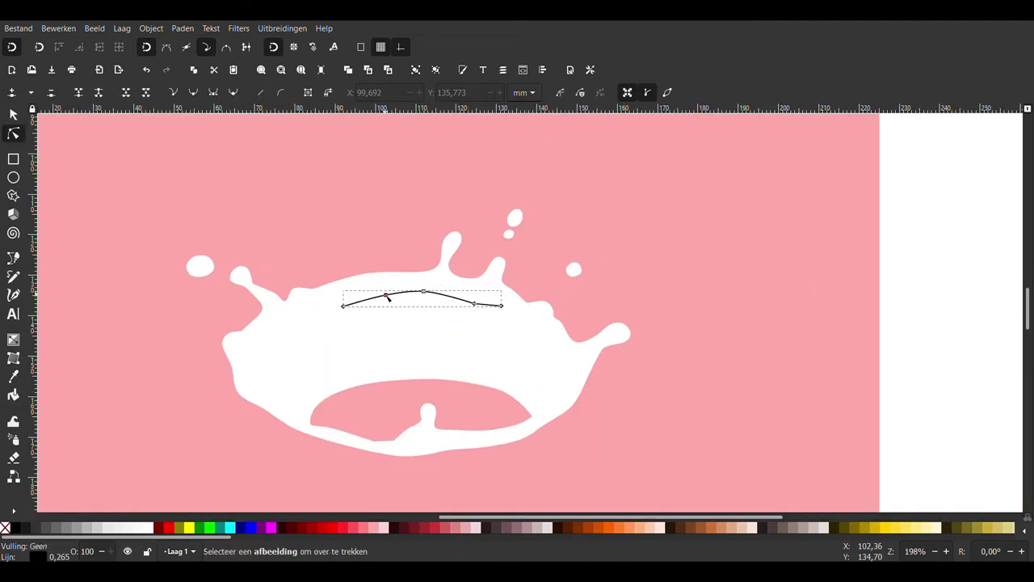
pyautogui.moveTo(390, 285); pyautogui.dragTo(482, 311)
pyautogui.keyDown('shift'); pyautogui.click(444, 344); pyautogui.keyUp('shift')
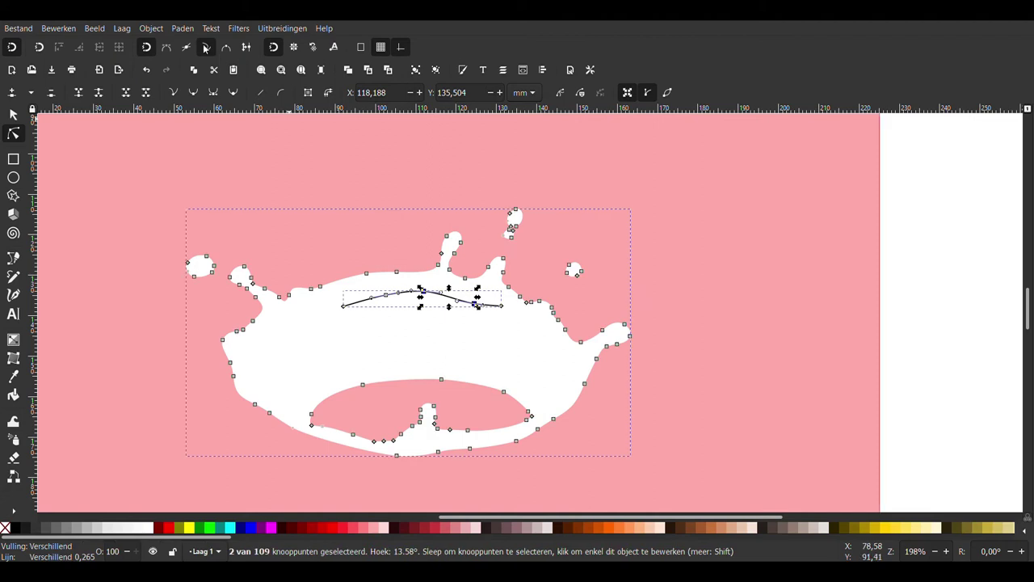
pyautogui.press('s')
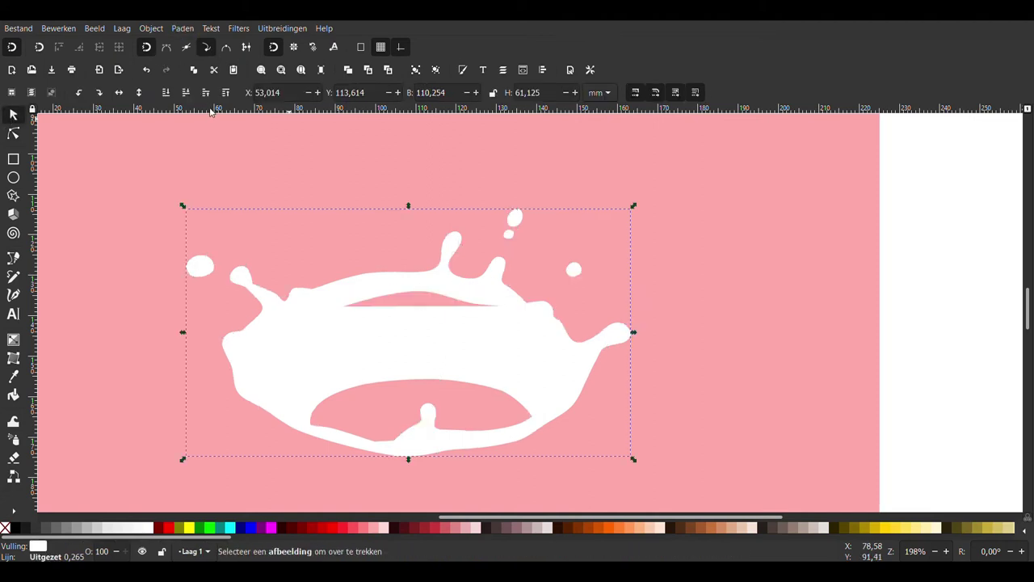
pyautogui.hotkey('ctrl', 'z')
pyautogui.click(432, 297)
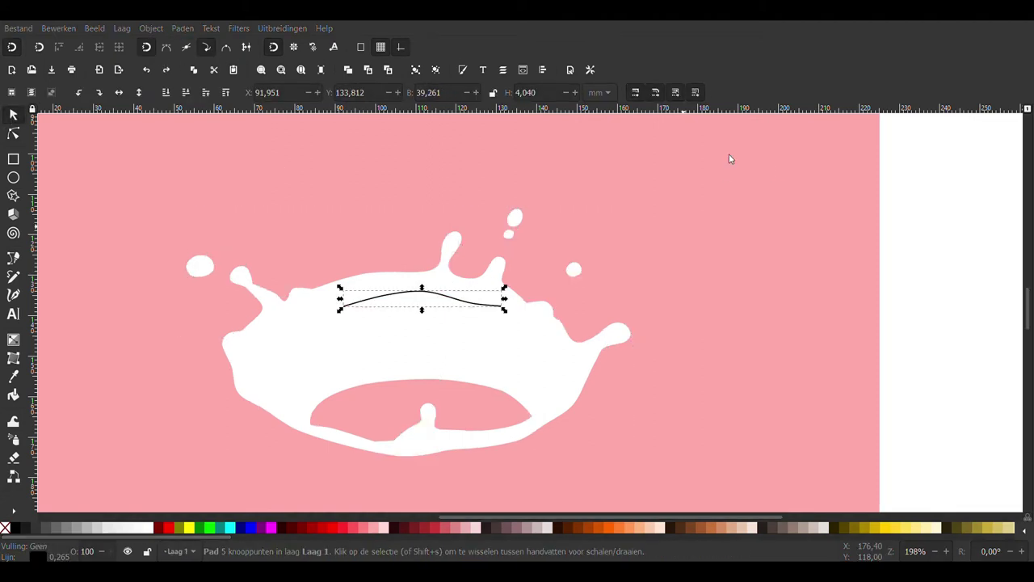
pyautogui.keyDown('shift'); pyautogui.click(430, 352); pyautogui.keyUp('shift')
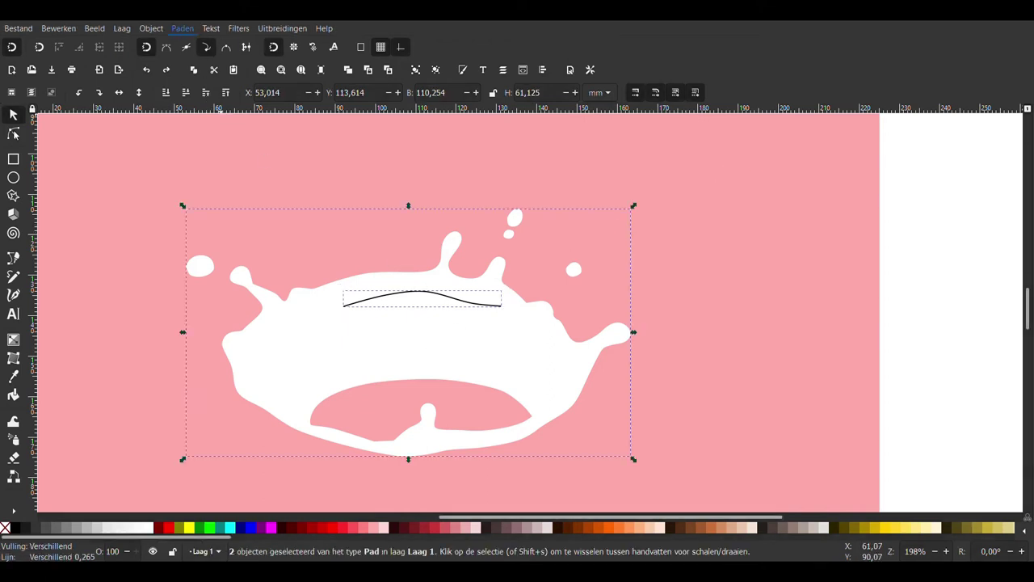
pyautogui.hotkey('ctrl', '/')
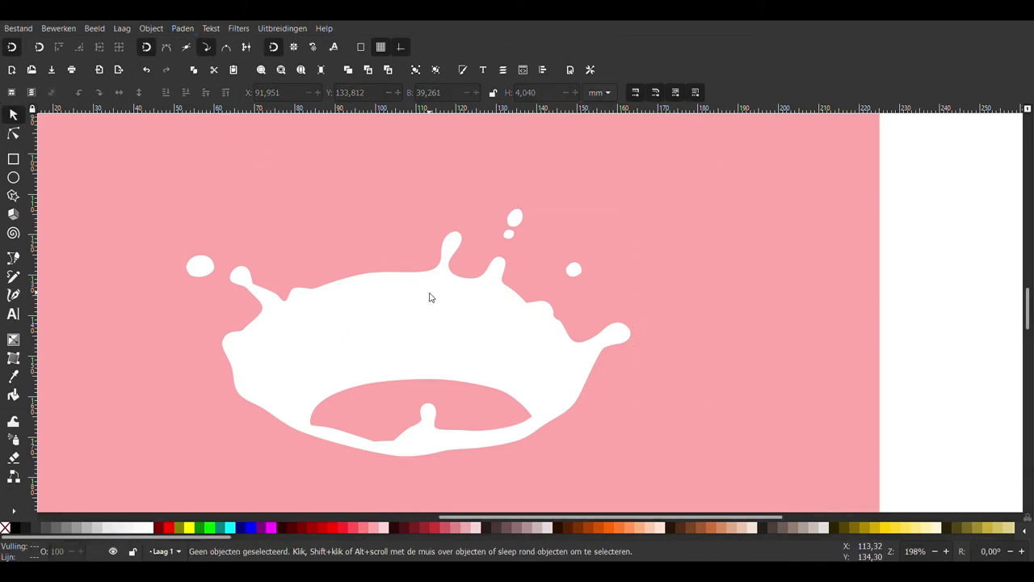
# - Outline a closed sliver across the upper splash and subtract it with Path > Difference
pyautogui.click(13, 257)
pyautogui.scroll(2, 353, 300)
pyautogui.click(305, 310)
pyautogui.click(509, 267)
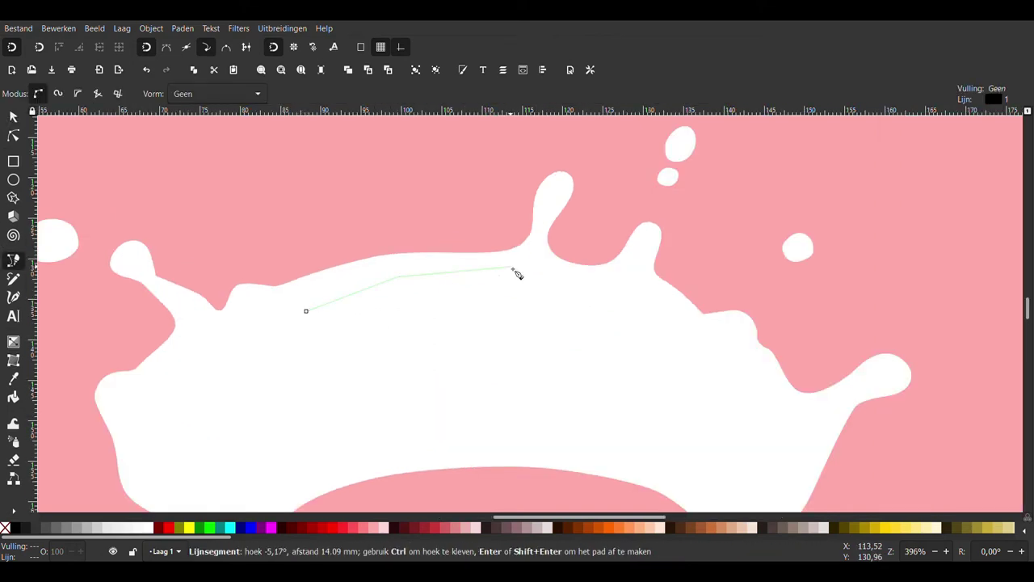
pyautogui.click(306, 310)
pyautogui.press('n')
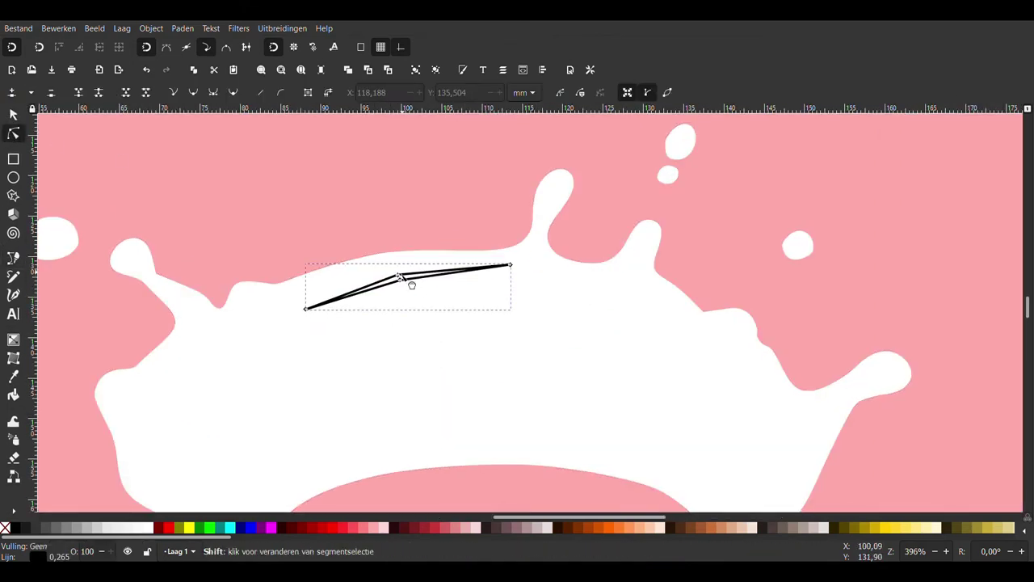
pyautogui.hotkey('ctrl', 'a')
pyautogui.scroll(-2, 485, 342)
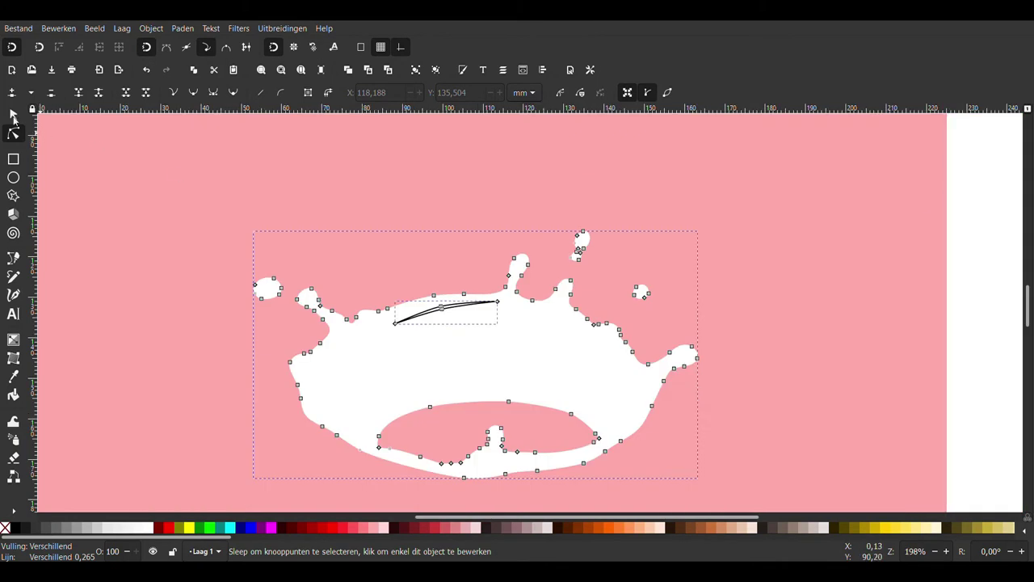
pyautogui.press('s')
pyautogui.click(208, 105)
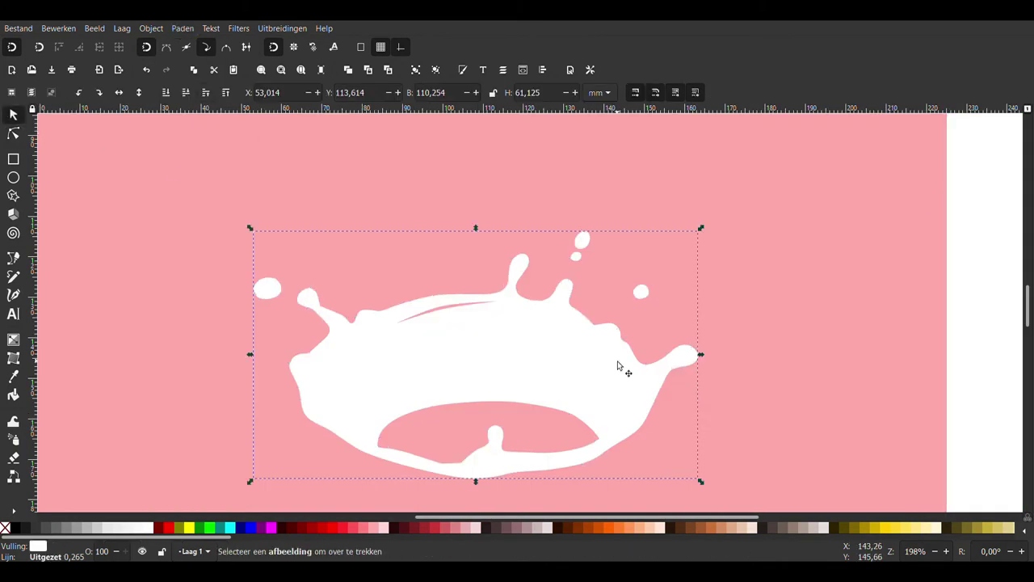
# - Draw a closed three-node cut path across the splash's right side
pyautogui.press('b')
pyautogui.scroll(2, 573, 356)
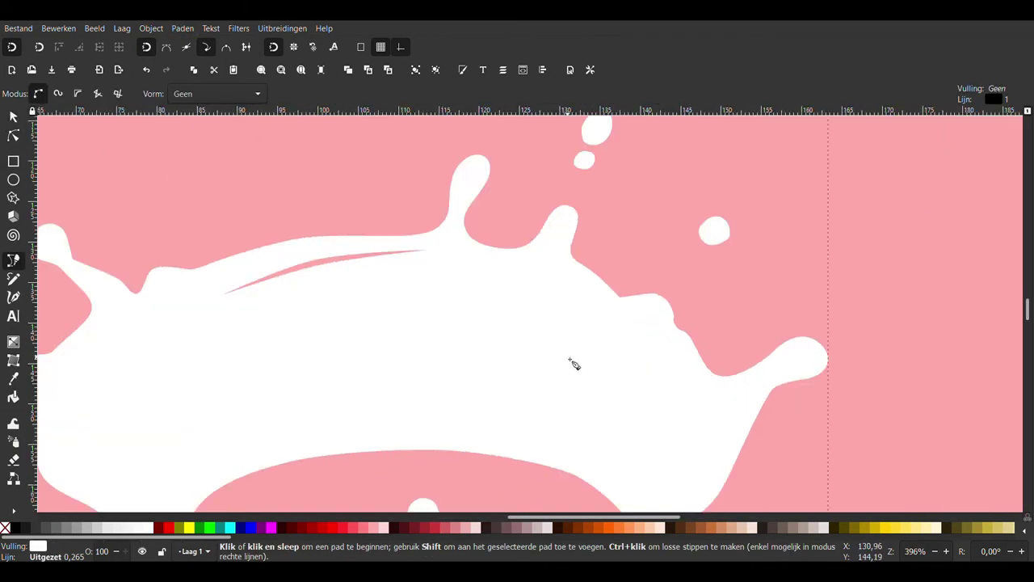
pyautogui.click(569, 396)
pyautogui.click(525, 344)
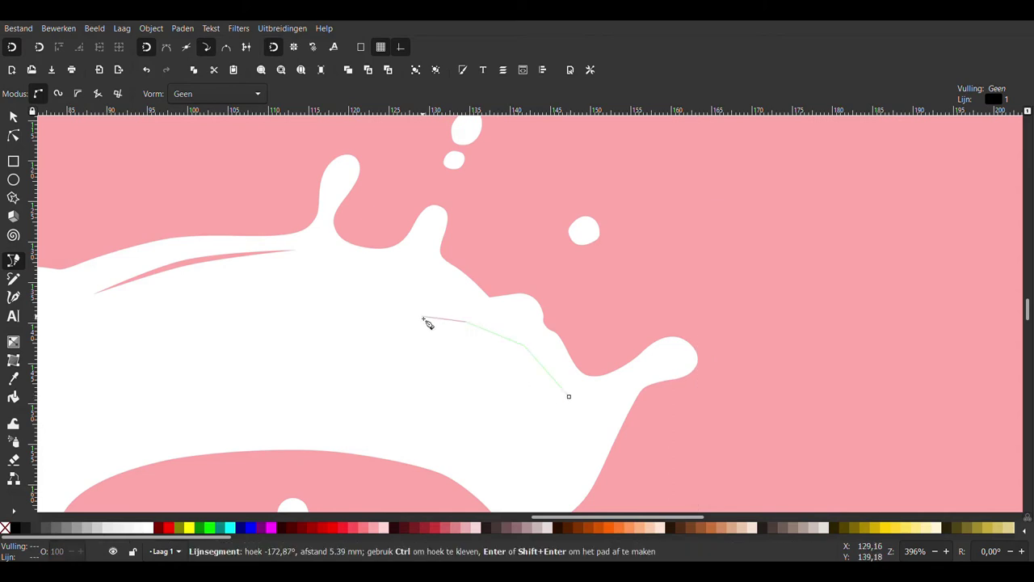
pyautogui.click(410, 315)
pyautogui.click(569, 396)
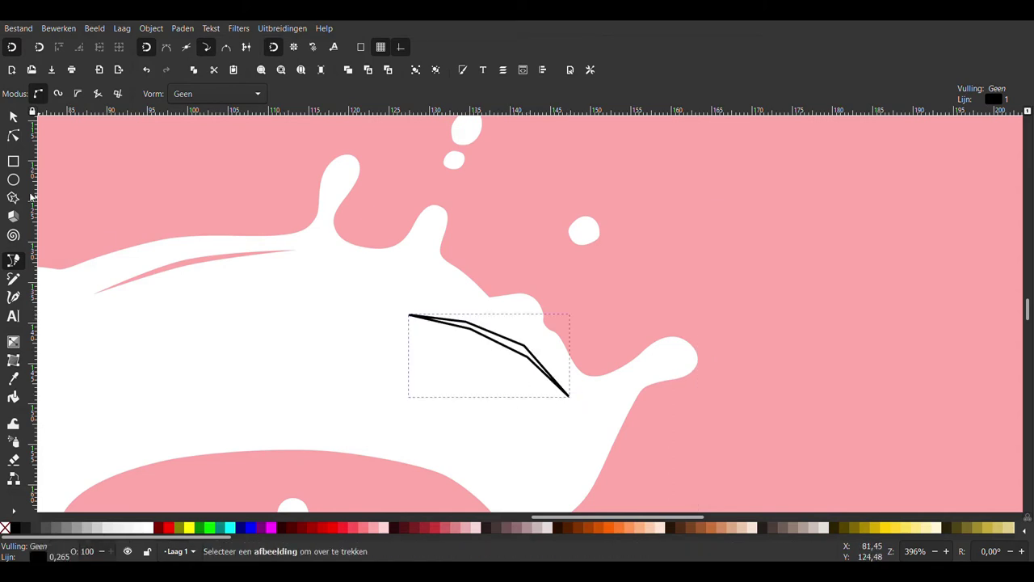
# - Smooth the path's lower nodes and bend its segments into curves
pyautogui.click(13, 133)
pyautogui.keyDown('ctrl'); pyautogui.click(469, 325); pyautogui.keyUp('ctrl')
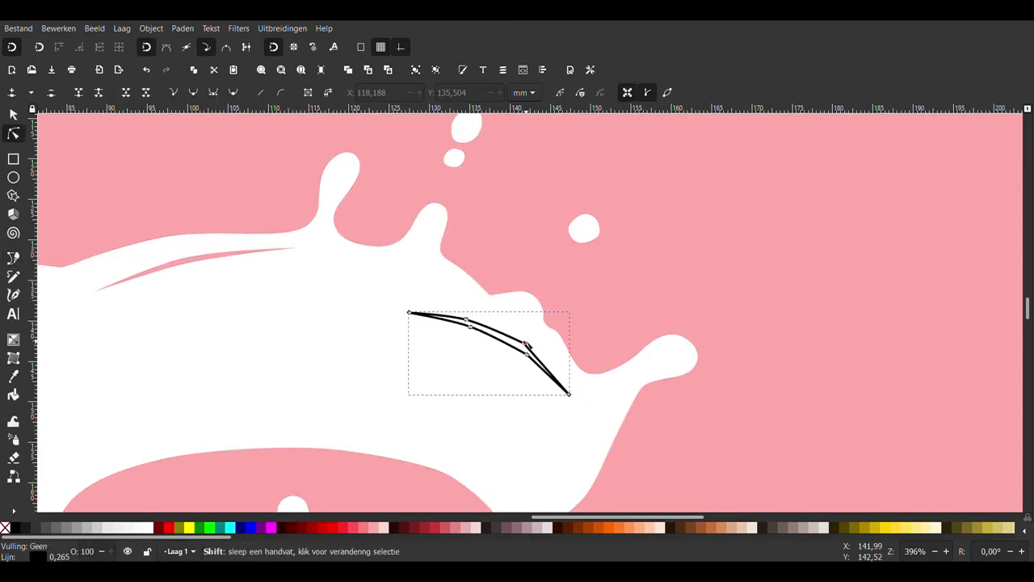
pyautogui.keyDown('ctrl'); pyautogui.click(526, 353); pyautogui.keyUp('ctrl')
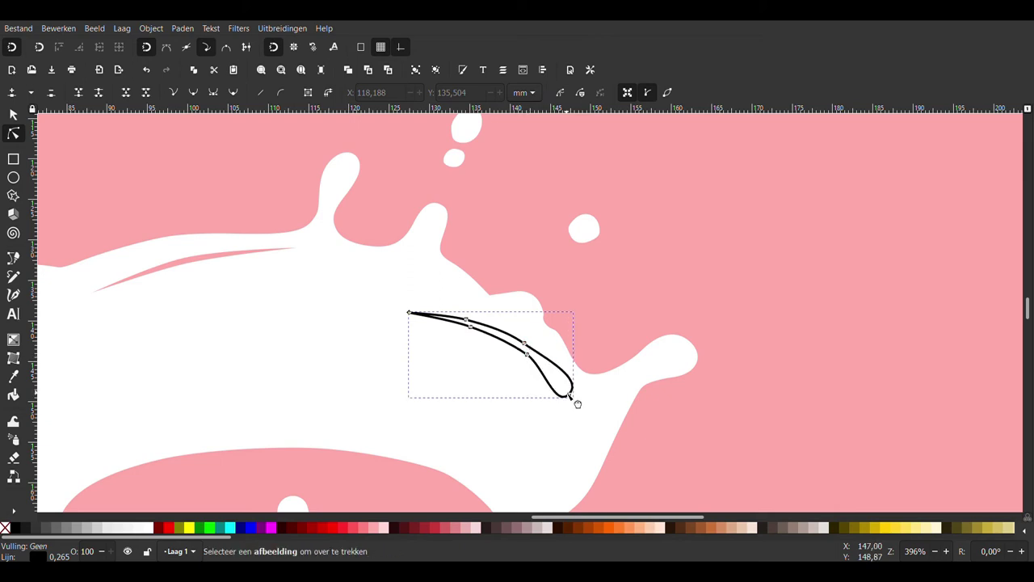
pyautogui.moveTo(571, 397); pyautogui.dragTo(569, 395)
pyautogui.moveTo(441, 321); pyautogui.dragTo(436, 329)
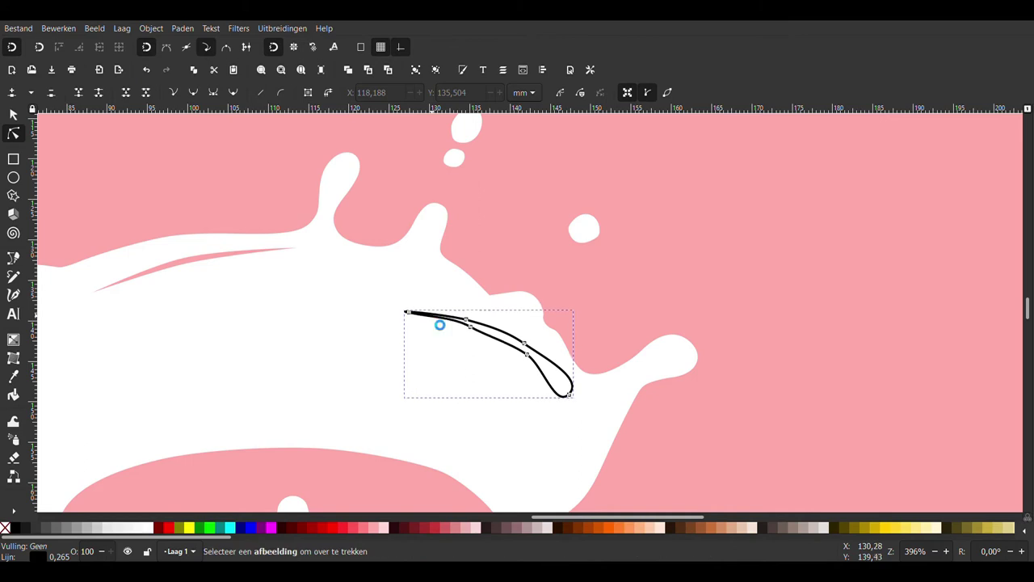
pyautogui.moveTo(543, 370); pyautogui.dragTo(550, 376)
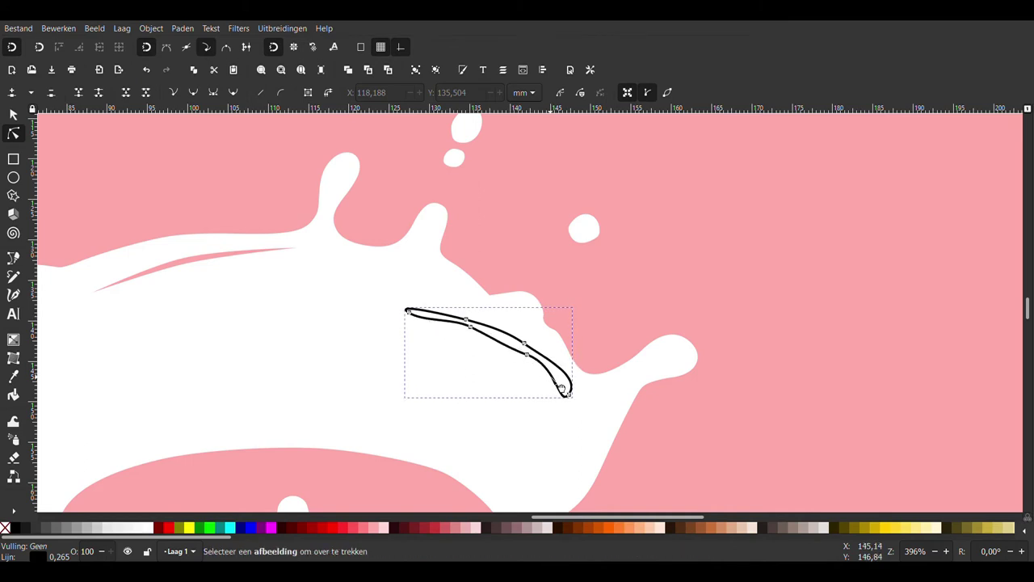
# - Select the path with the splash and subtract it with Difference (Ctrl+-)
pyautogui.keyDown('shift'); pyautogui.click(326, 316); pyautogui.keyUp('shift')
pyautogui.press('s')
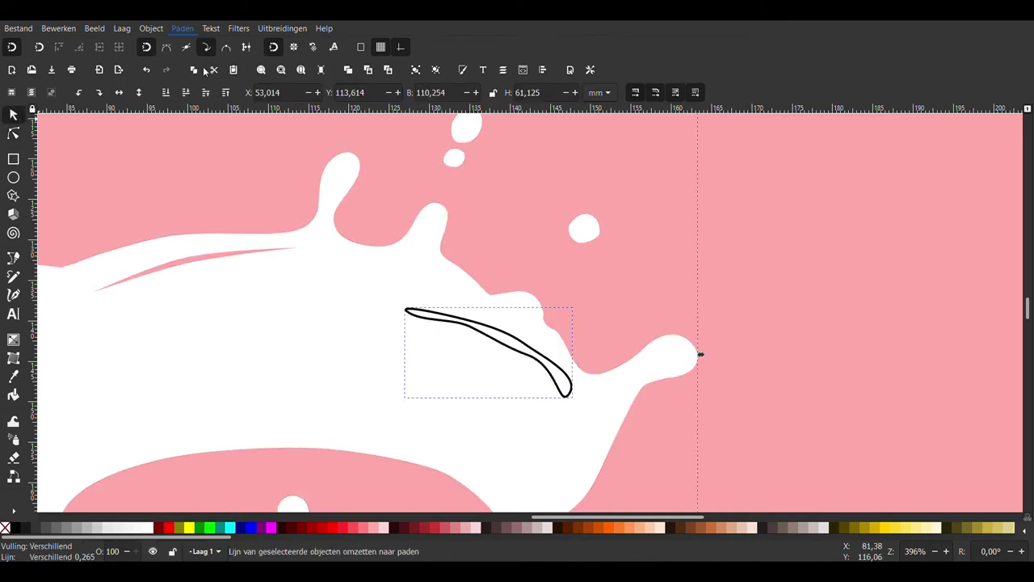
pyautogui.hotkey('ctrl', '-')
pyautogui.keyDown('ctrl'); pyautogui.scroll(-3, 448, 280); pyautogui.keyUp('ctrl')
pyautogui.keyDown('ctrl'); pyautogui.scroll(3, 394, 265); pyautogui.keyUp('ctrl')
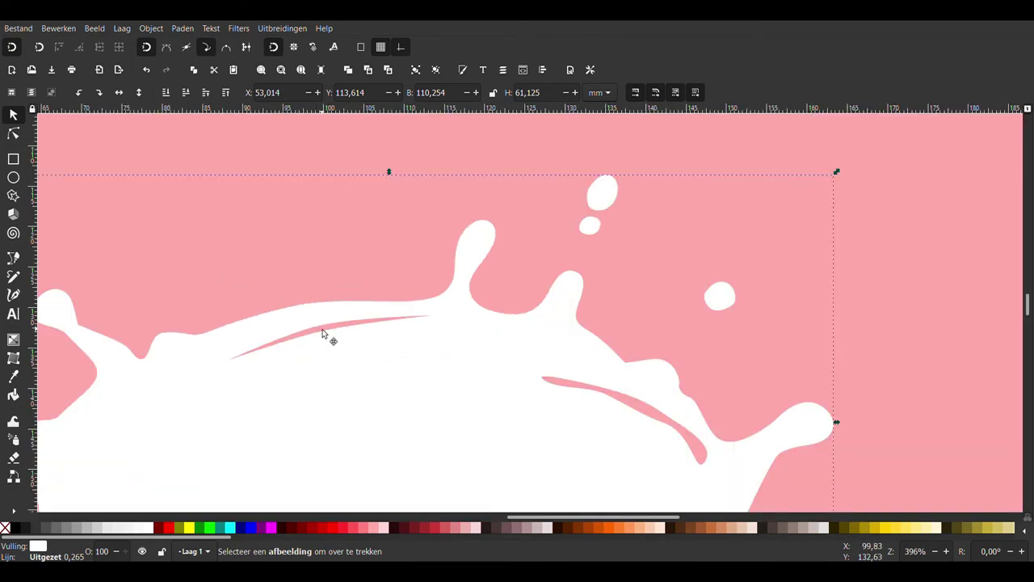
# - Edit the splash's nodes so the upper pink streak tapers to a thin tip
pyautogui.press('n')
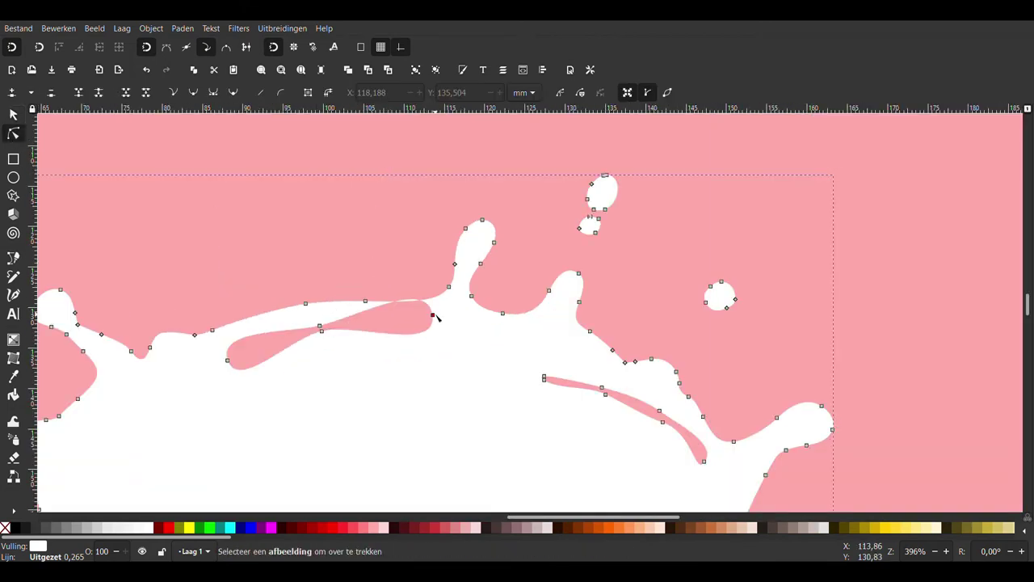
pyautogui.moveTo(247, 346)
pyautogui.mouseDown()
pyautogui.moveTo(386, 316)
pyautogui.moveTo(350, 335)
pyautogui.mouseUp()
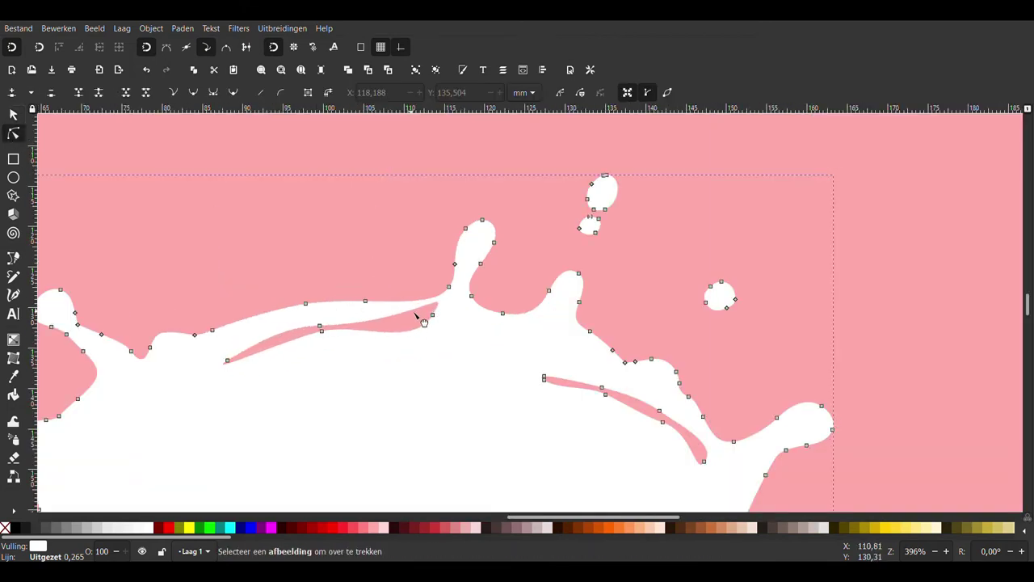
pyautogui.keyDown('ctrl'); pyautogui.scroll(-2, 422, 371); pyautogui.keyUp('ctrl')
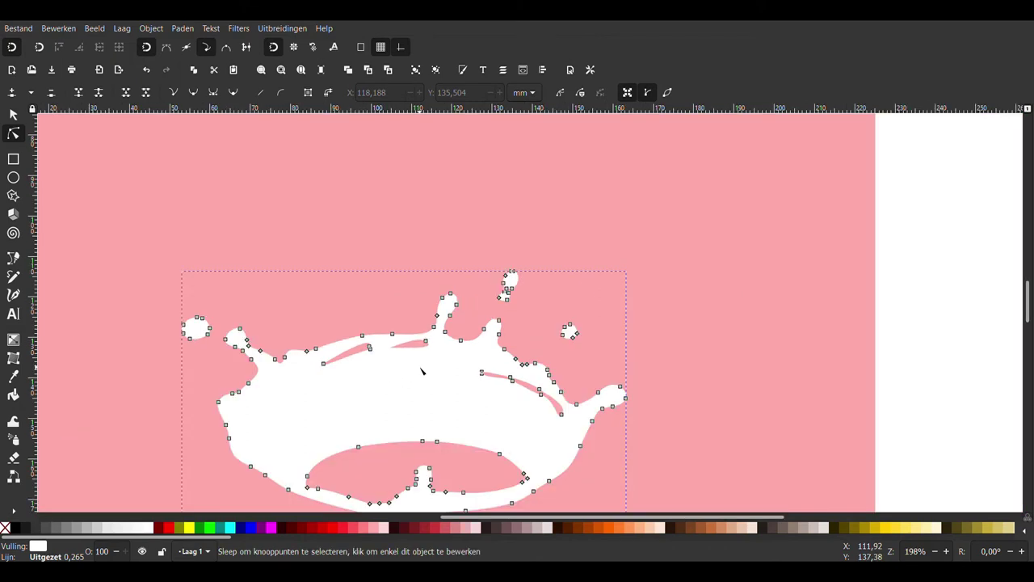
pyautogui.click(153, 277)
pyautogui.keyDown('ctrl'); pyautogui.scroll(-2, 153, 277); pyautogui.keyUp('ctrl')
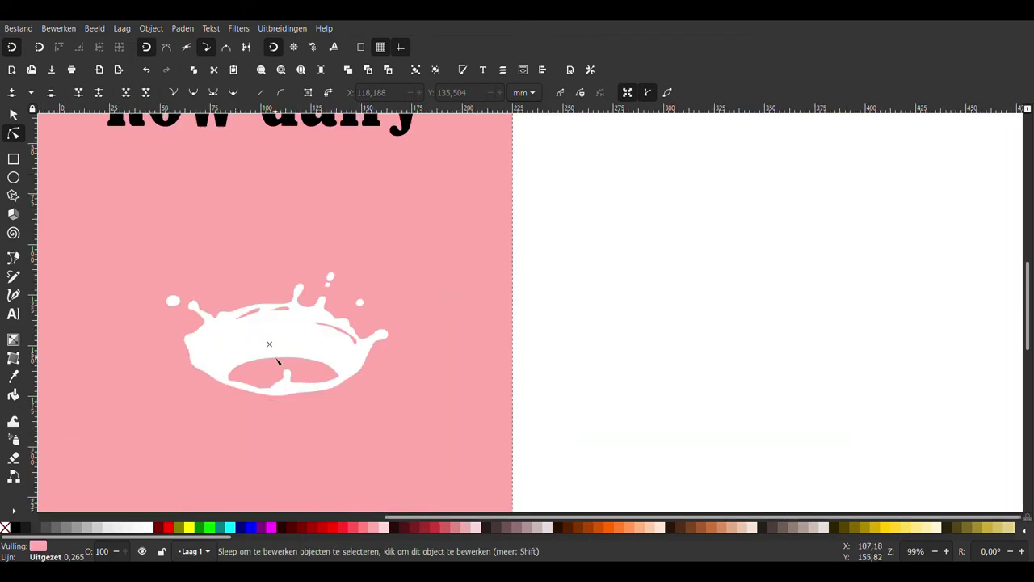
pyautogui.keyDown('ctrl'); pyautogui.scroll(5, 240, 380); pyautogui.keyUp('ctrl')
# - Draw a closed four-node sliver just above the central pink oval
pyautogui.press('b')
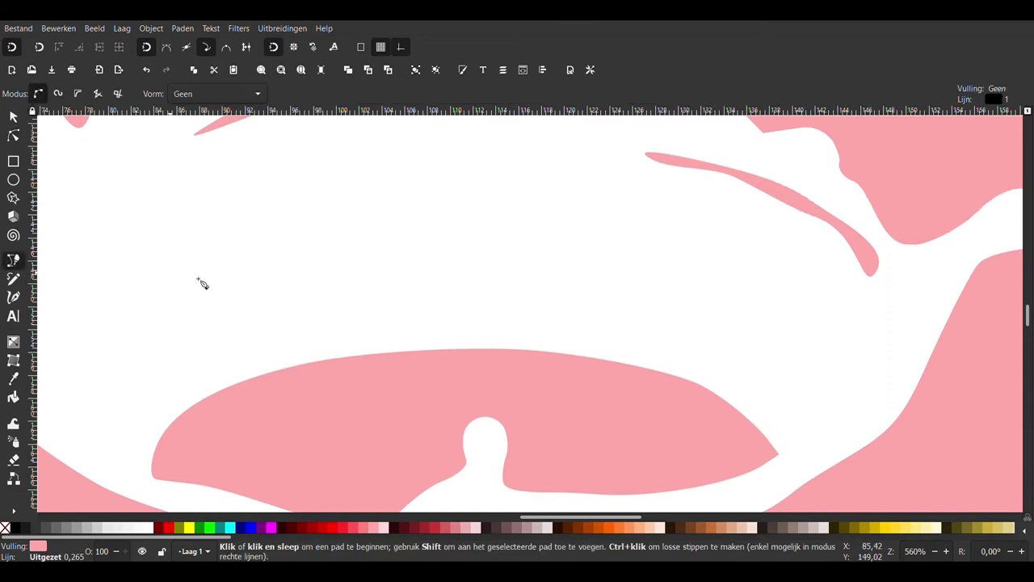
pyautogui.click(264, 337)
pyautogui.click(359, 313)
pyautogui.click(512, 308)
pyautogui.click(221, 365)
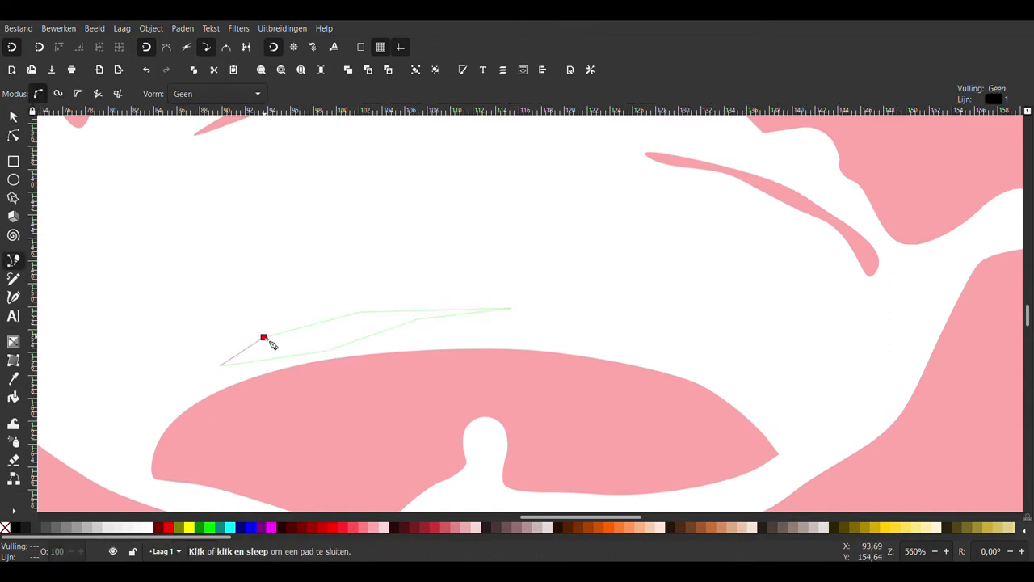
pyautogui.click(263, 337)
# - Smooth the sliver's segments into curves and round its left corner and right tip
pyautogui.press('n')
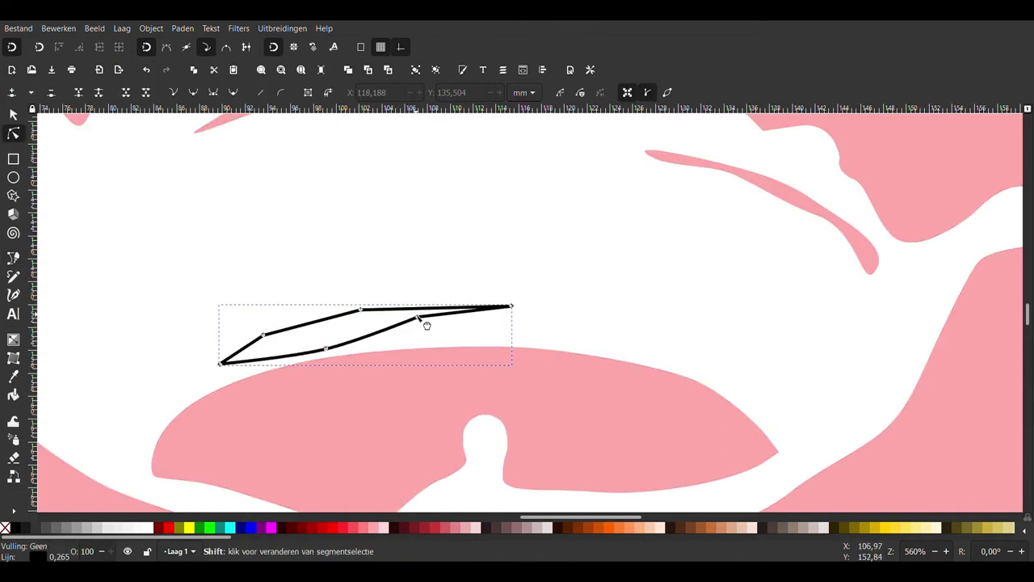
pyautogui.click(427, 325)
pyautogui.hotkey('shift', 's')
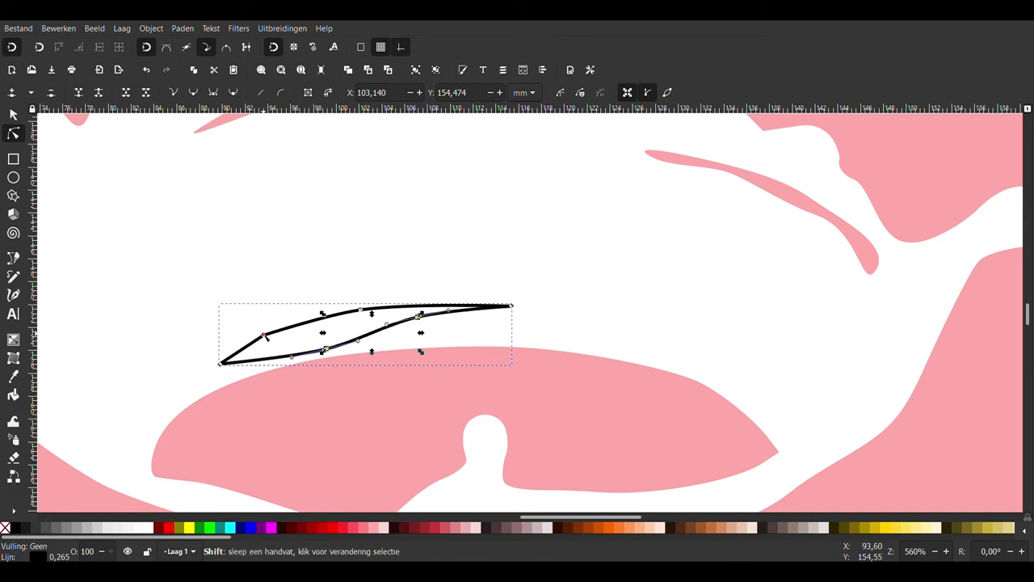
pyautogui.moveTo(222, 364)
pyautogui.mouseDown()
pyautogui.moveTo(229, 370)
pyautogui.moveTo(202, 364)
pyautogui.mouseUp()
pyautogui.moveTo(512, 306)
pyautogui.mouseDown()
pyautogui.moveTo(509, 257)
pyautogui.moveTo(513, 279)
pyautogui.mouseUp()
# - Subtract the sliver from the white splash with Difference (Ctrl+-), then deselect
pyautogui.keyDown('shift'); pyautogui.click(601, 341); pyautogui.keyUp('shift')
pyautogui.click(13, 114)
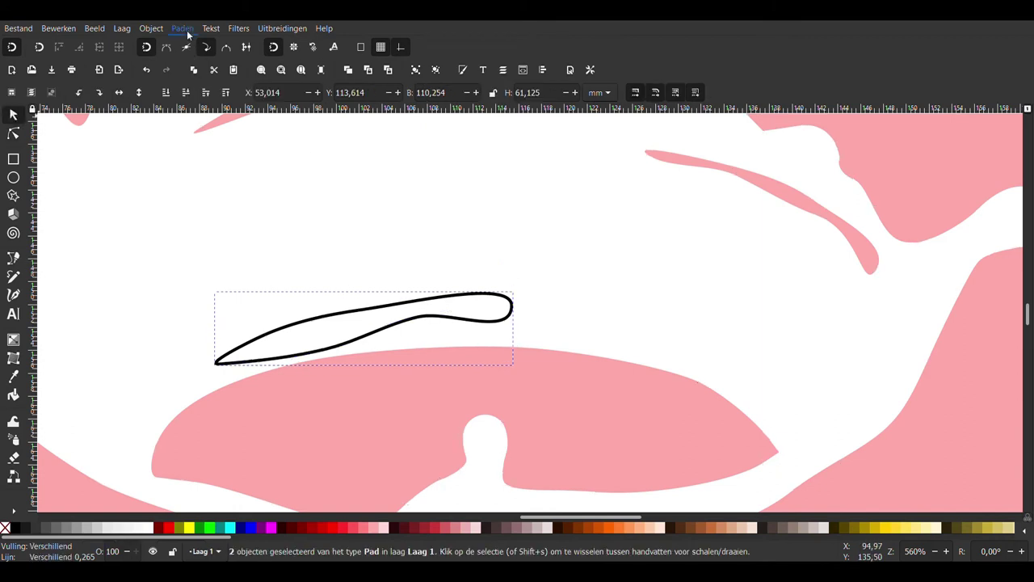
pyautogui.hotkey('ctrl', '-')
pyautogui.press('5')
pyautogui.click(68, 328)
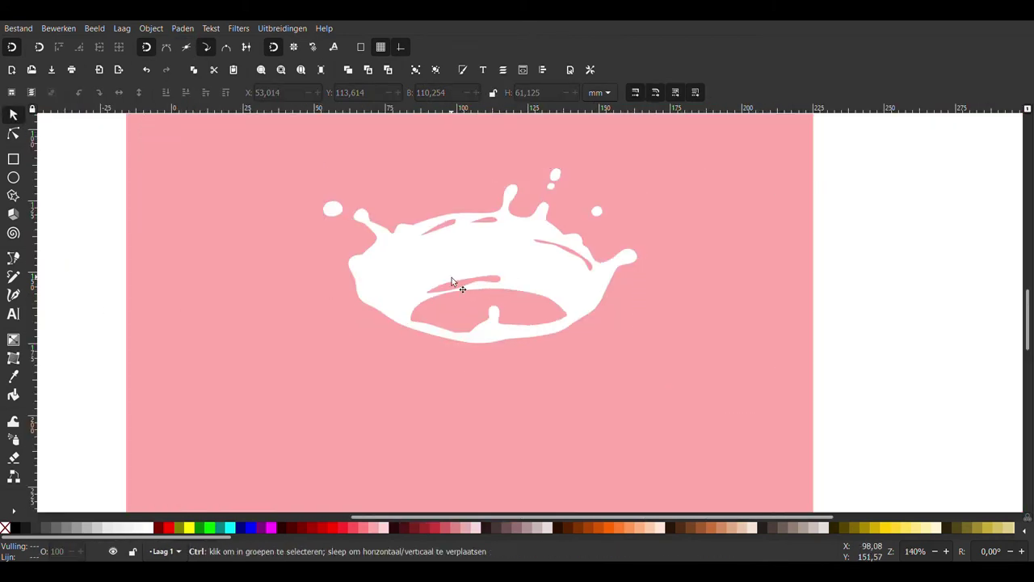
pyautogui.keyDown('ctrl'); pyautogui.scroll(2, 452, 278); pyautogui.keyUp('ctrl')
pyautogui.keyDown('ctrl'); pyautogui.scroll(1, 396, 290); pyautogui.keyUp('ctrl')
pyautogui.keyDown('ctrl'); pyautogui.scroll(1, 304, 247); pyautogui.keyUp('ctrl')
# - Draw a closed hook-shaped path with the Bezier pen at the splash's left edge
pyautogui.hscroll(-3, 304, 248)
pyautogui.press('b')
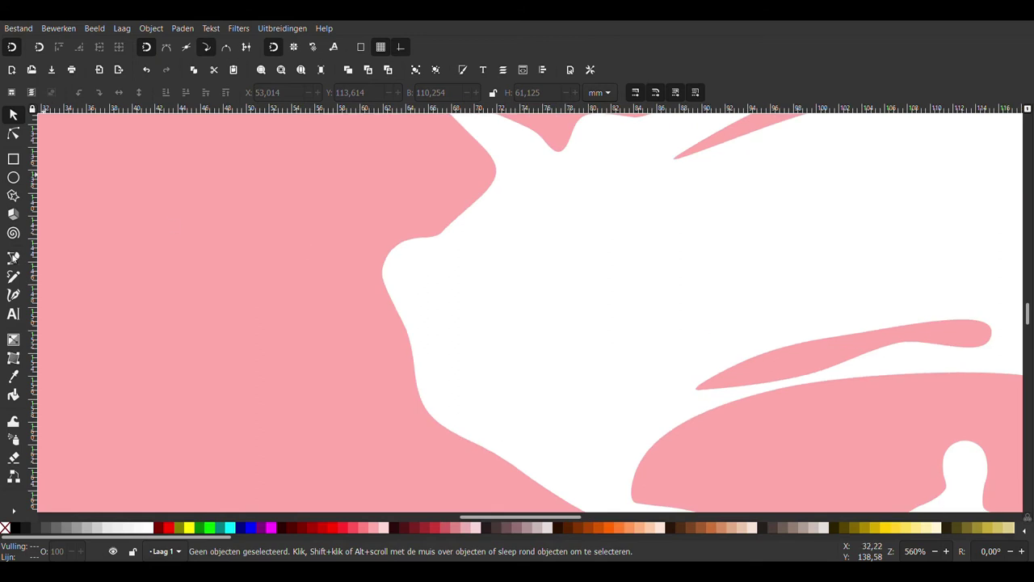
pyautogui.click(441, 252)
pyautogui.click(395, 263)
pyautogui.click(465, 356)
pyautogui.click(481, 391)
pyautogui.click(495, 374)
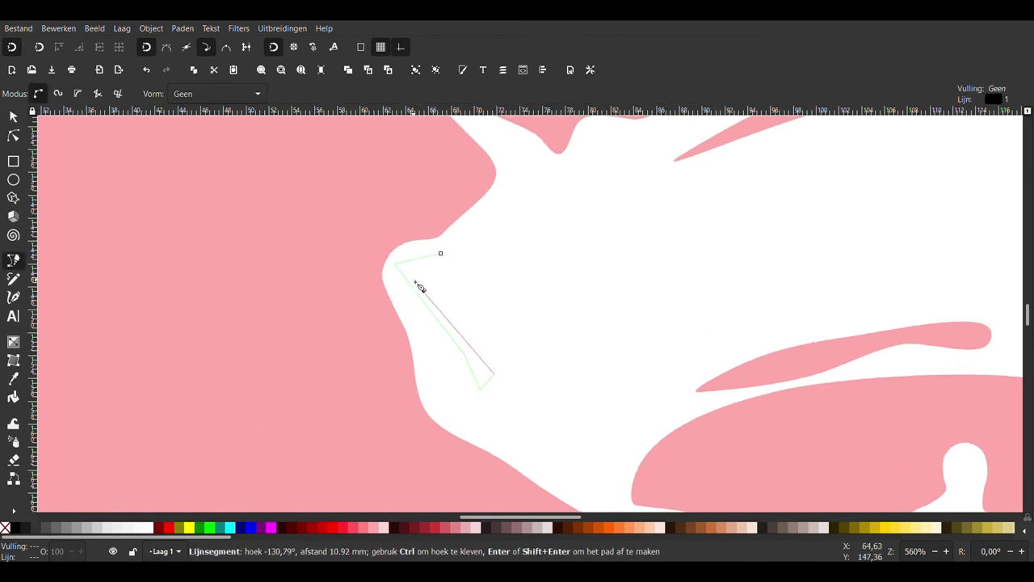
pyautogui.click(413, 280)
pyautogui.click(440, 253)
# - Curve the hook's segments and subtract it from the splash with Path > Difference
pyautogui.press('n')
pyautogui.moveTo(454, 327)
pyautogui.mouseDown()
pyautogui.moveTo(465, 307)
pyautogui.moveTo(444, 256)
pyautogui.mouseUp()
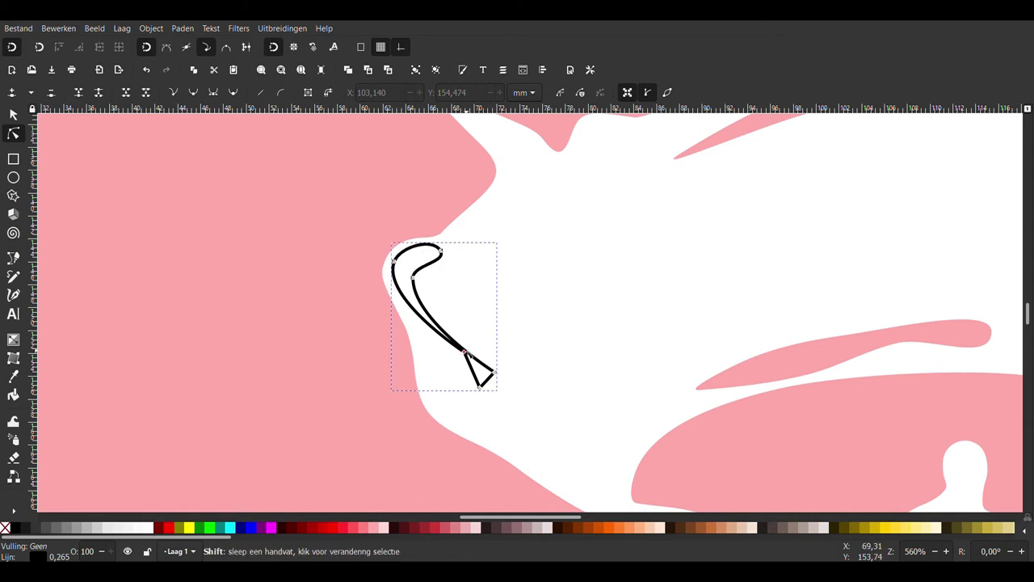
pyautogui.moveTo(480, 391); pyautogui.dragTo(499, 377)
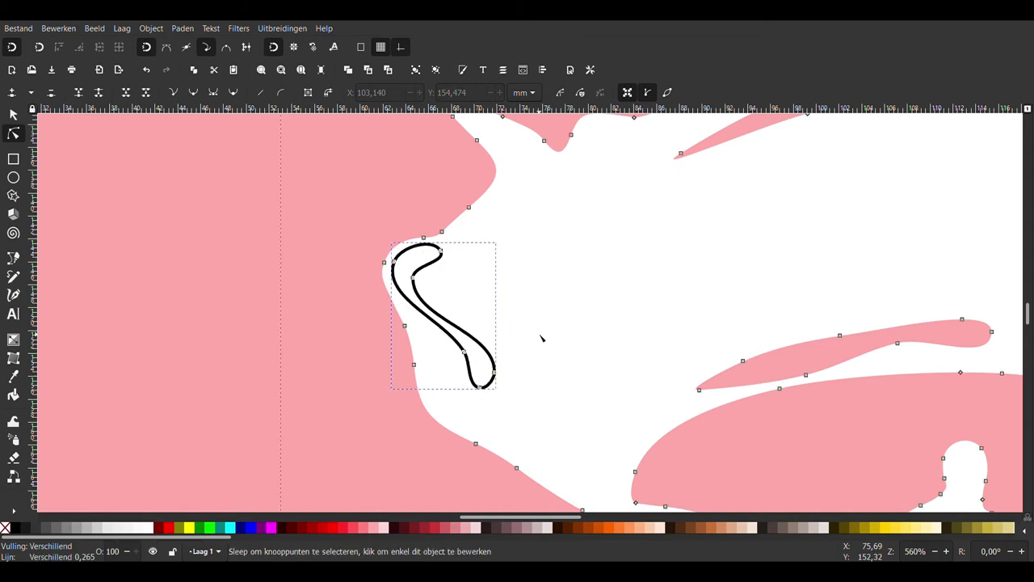
pyautogui.click(13, 114)
pyautogui.click(182, 28)
pyautogui.click(215, 139)
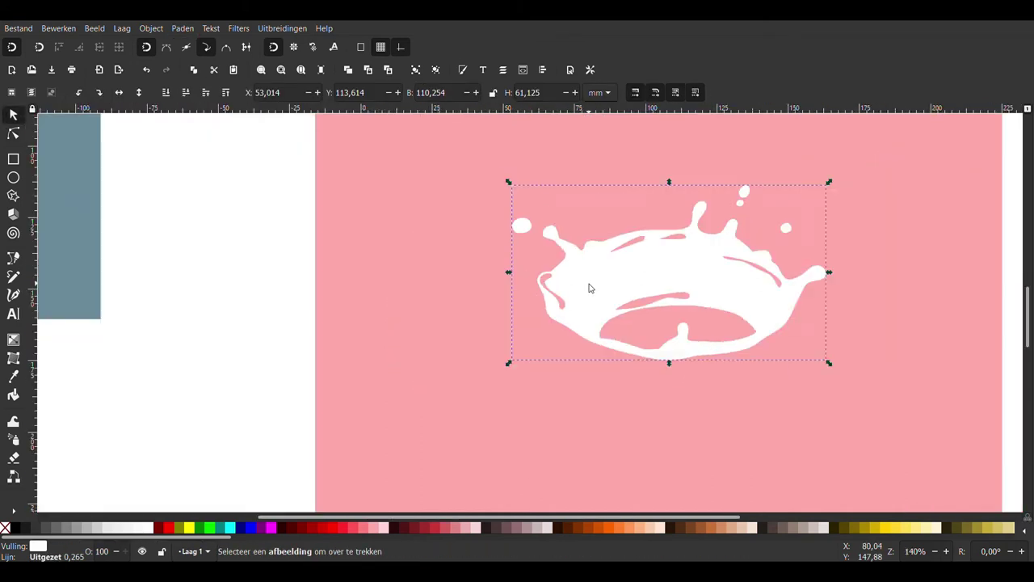
# - View the whole poster, try moving the how dairy title below the splash, then undo it
pyautogui.hscroll(5, 589, 288)
pyautogui.press('Escape')
pyautogui.scroll(-2, 598, 324)
pyautogui.scroll(-2, 346, 265)
pyautogui.scroll(-1, 346, 265)
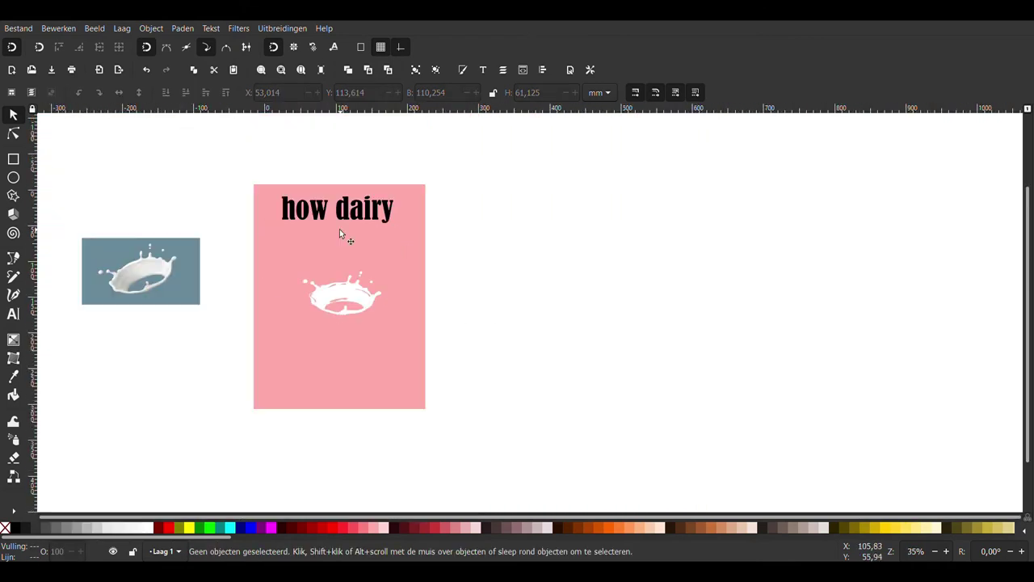
pyautogui.click(340, 232)
pyautogui.hscroll(-1, 241, 249)
pyautogui.moveTo(370, 218); pyautogui.dragTo(381, 324)
pyautogui.scroll(2, 375, 320)
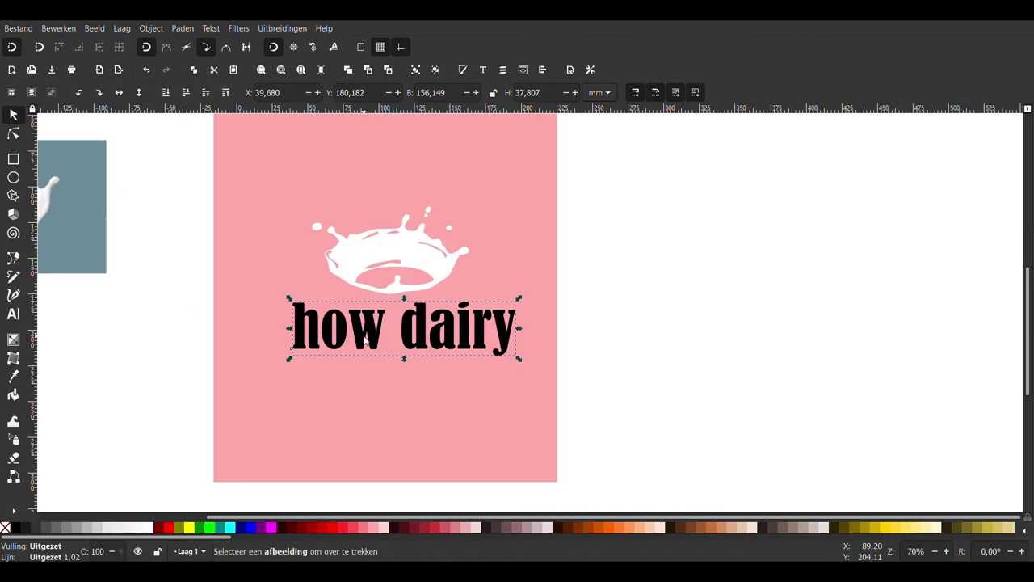
pyautogui.hotkey('ctrl', 'z')
pyautogui.scroll(1, 315, 364)
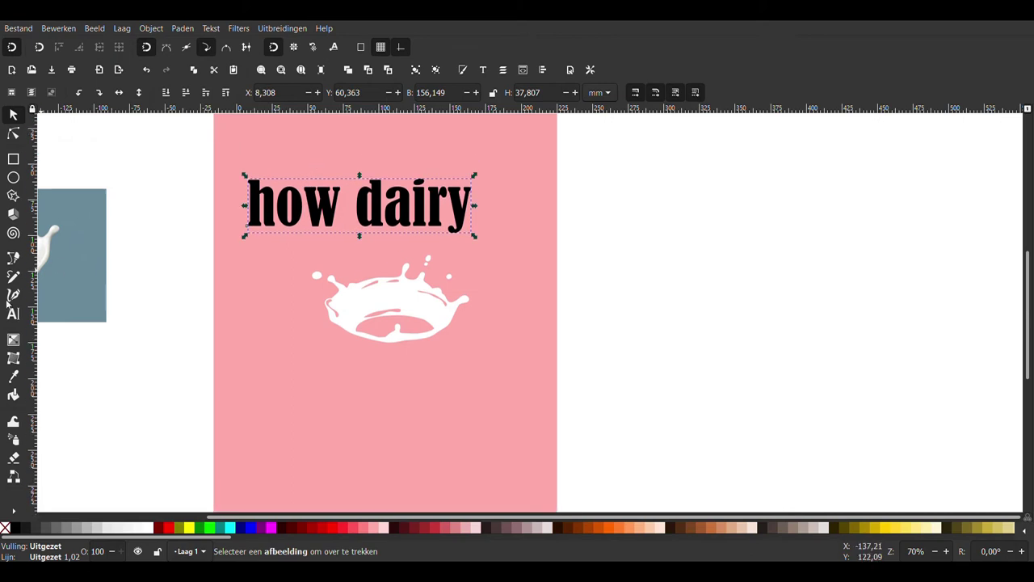
# - Type the HOW DAIRY subtitle below the splash, make it white at size 70 and centre it
pyautogui.press('t')
pyautogui.click(281, 360)
pyautogui.write('HOW DAIRY')
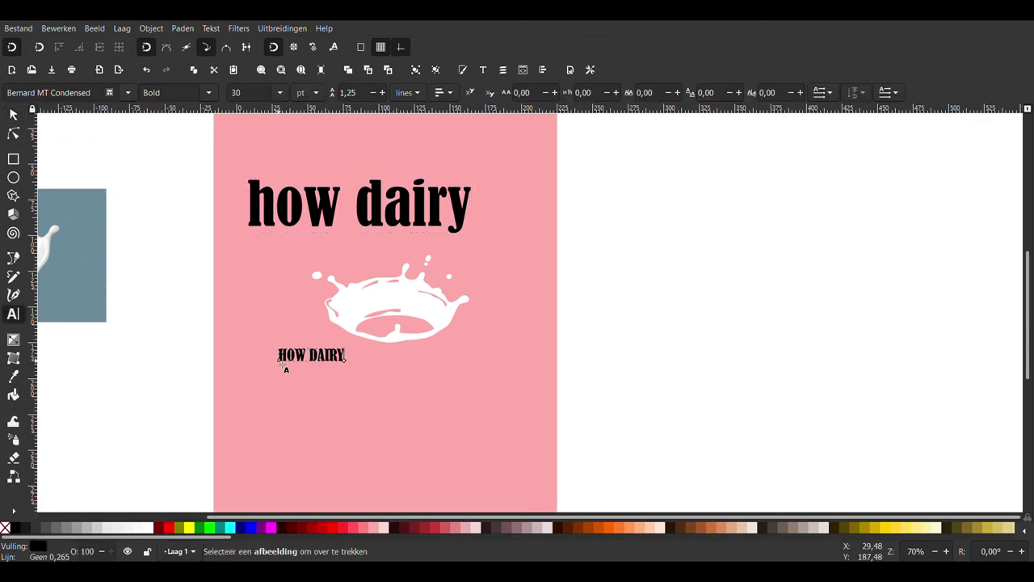
pyautogui.hotkey('ctrl', 'a')
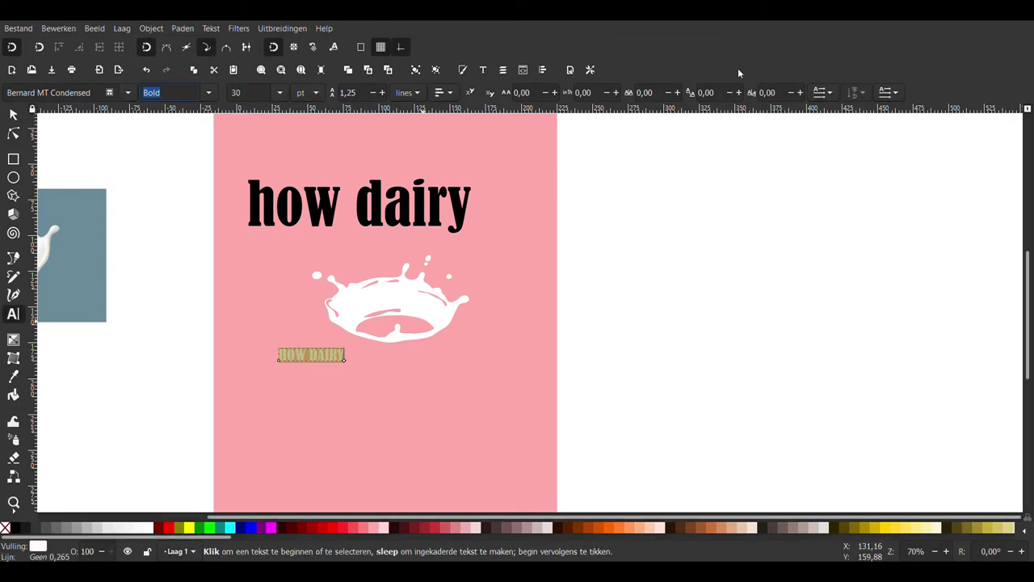
pyautogui.write('70')
pyautogui.press('Return')
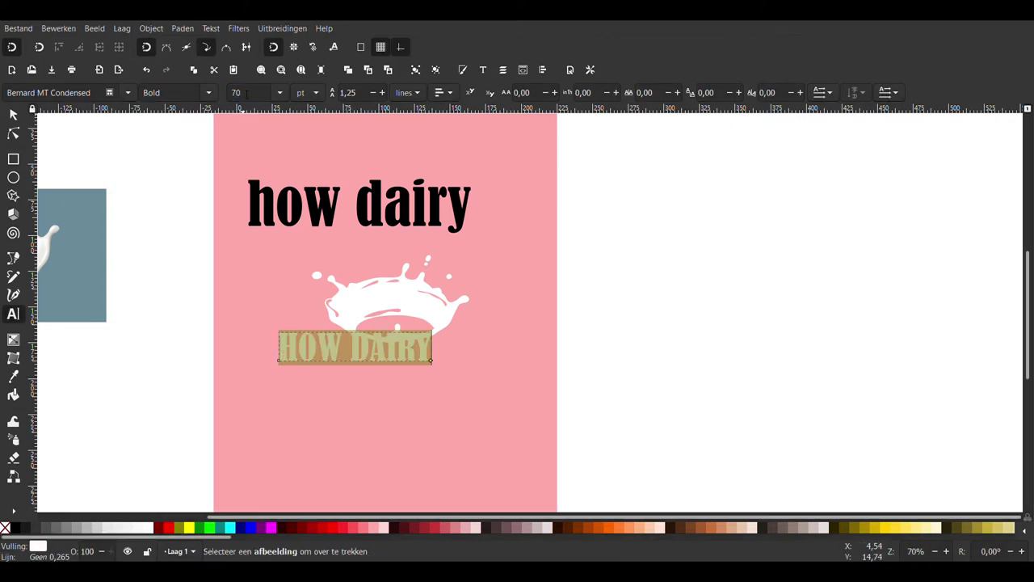
pyautogui.click(12, 114)
pyautogui.moveTo(362, 361); pyautogui.dragTo(397, 383)
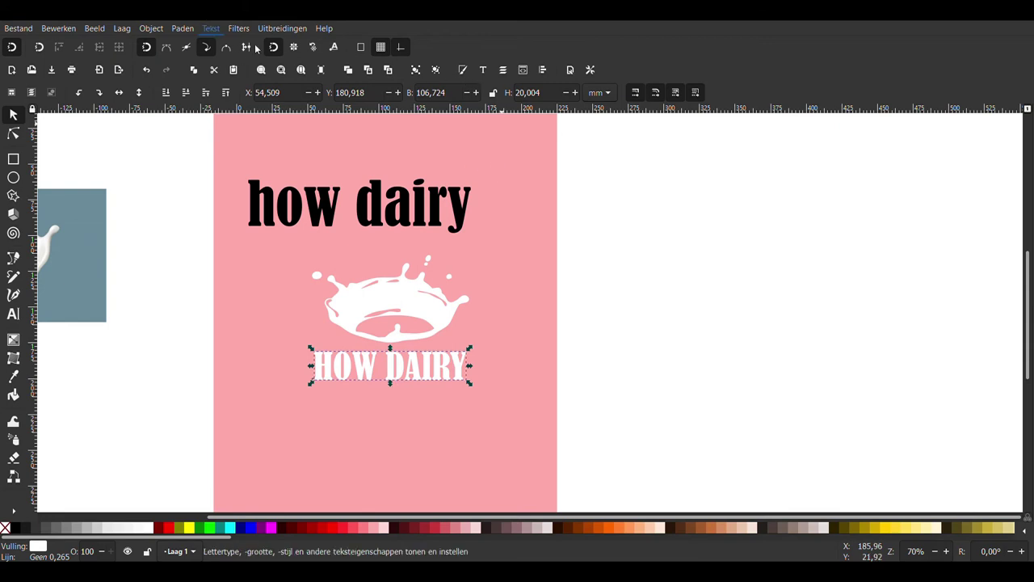
# - Try Berlin Sans FB bold, then regular, on the subtitle, narrowing it and placing it under the splash
pyautogui.hotkey('ctrl', 'shift', 't')
pyautogui.press('Down')
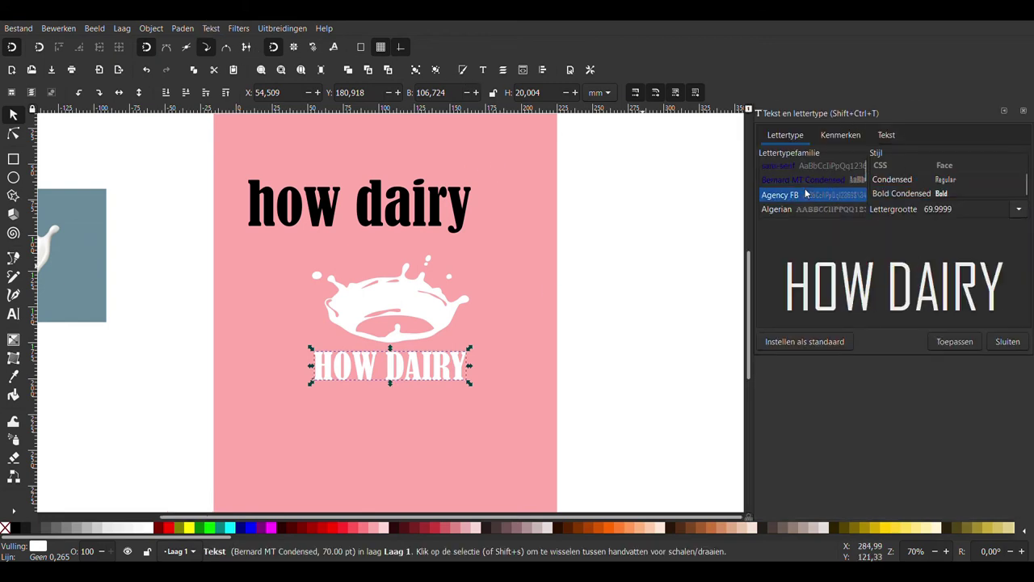
pyautogui.press('Down')
pyautogui.press('Down')
pyautogui.press('Down')
pyautogui.press('Down')
pyautogui.press('Down')
pyautogui.press('Down')
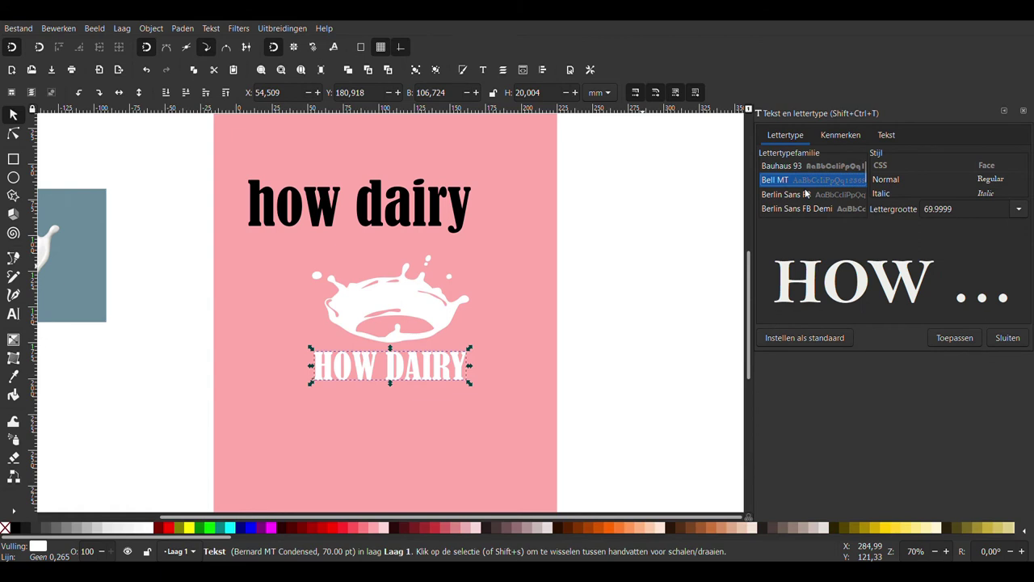
pyautogui.click(805, 194)
pyautogui.click(954, 340)
pyautogui.keyDown('ctrl'); pyautogui.scroll(1, 463, 373); pyautogui.keyUp('ctrl')
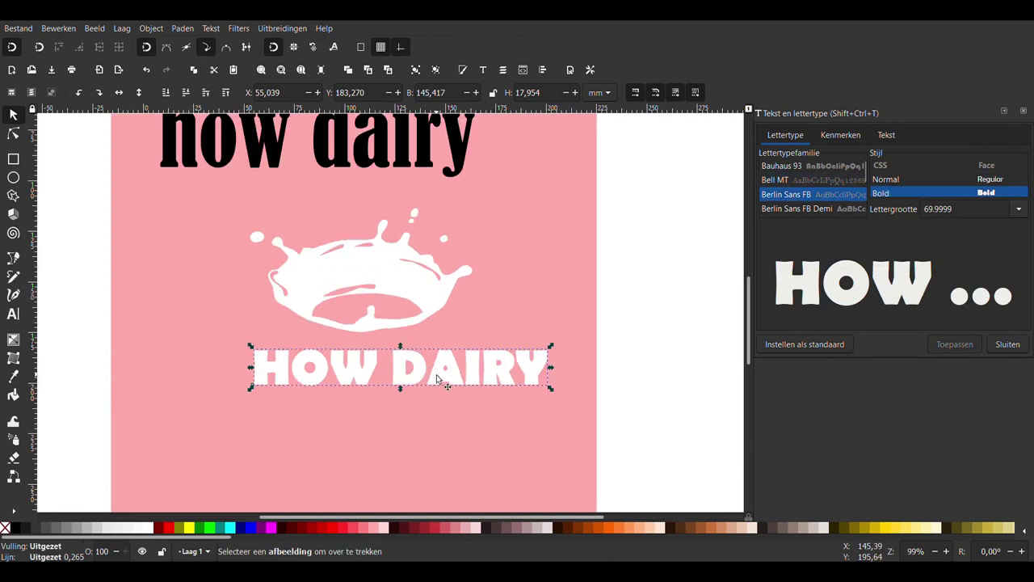
pyautogui.click(905, 179)
pyautogui.click(956, 342)
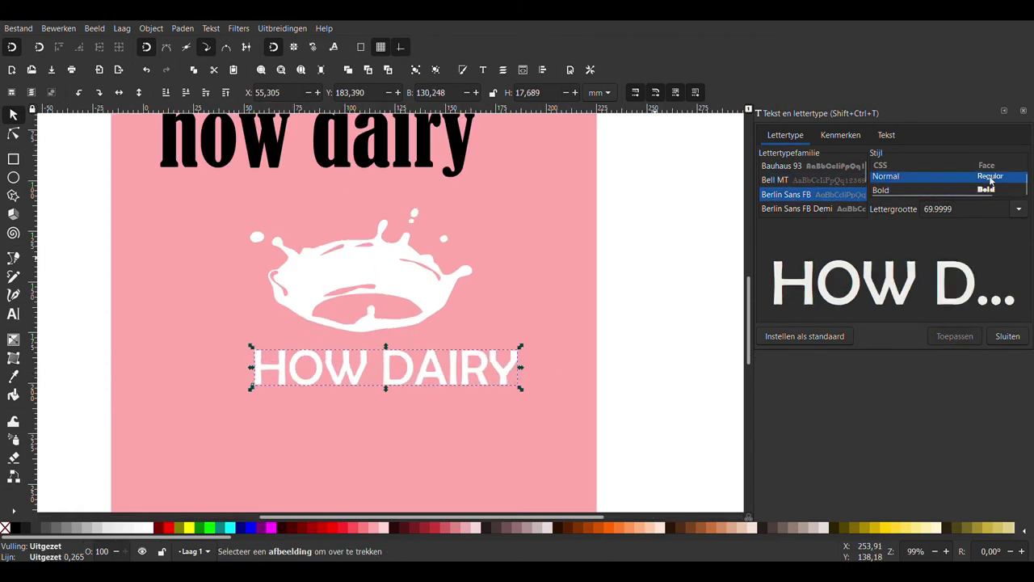
pyautogui.hscroll(2, 989, 178)
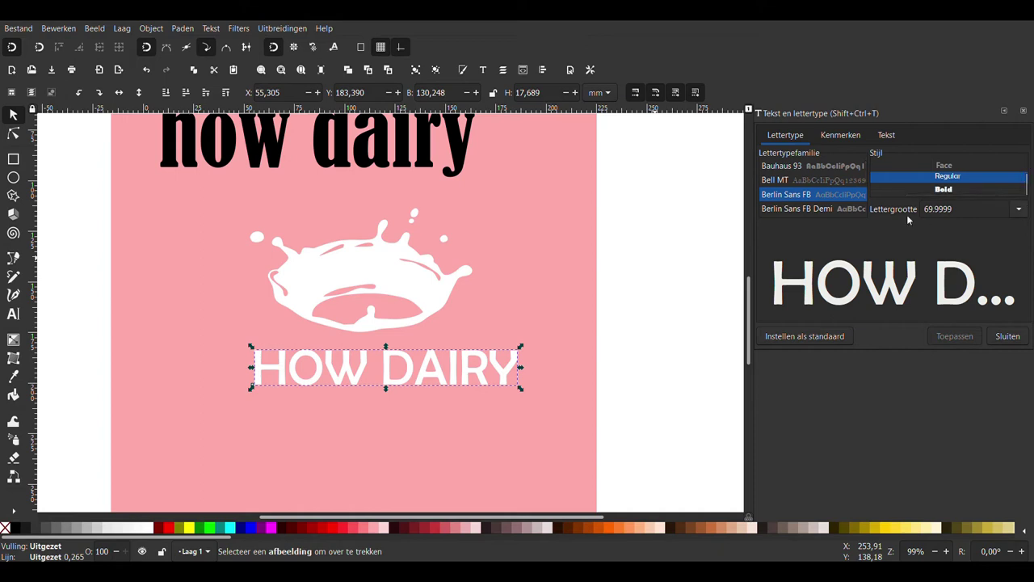
pyautogui.moveTo(520, 368); pyautogui.dragTo(450, 368)
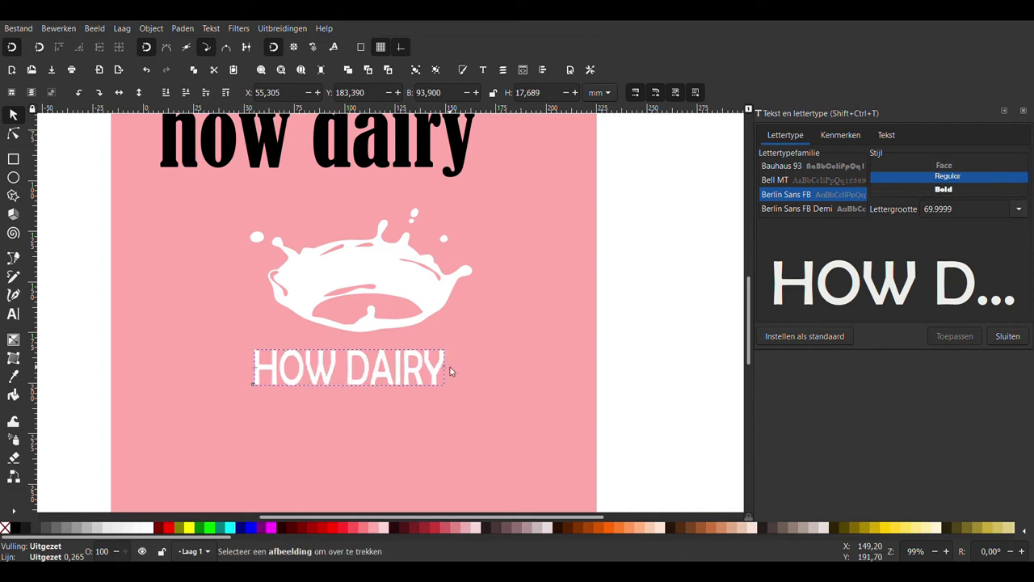
pyautogui.moveTo(380, 374); pyautogui.dragTo(393, 365)
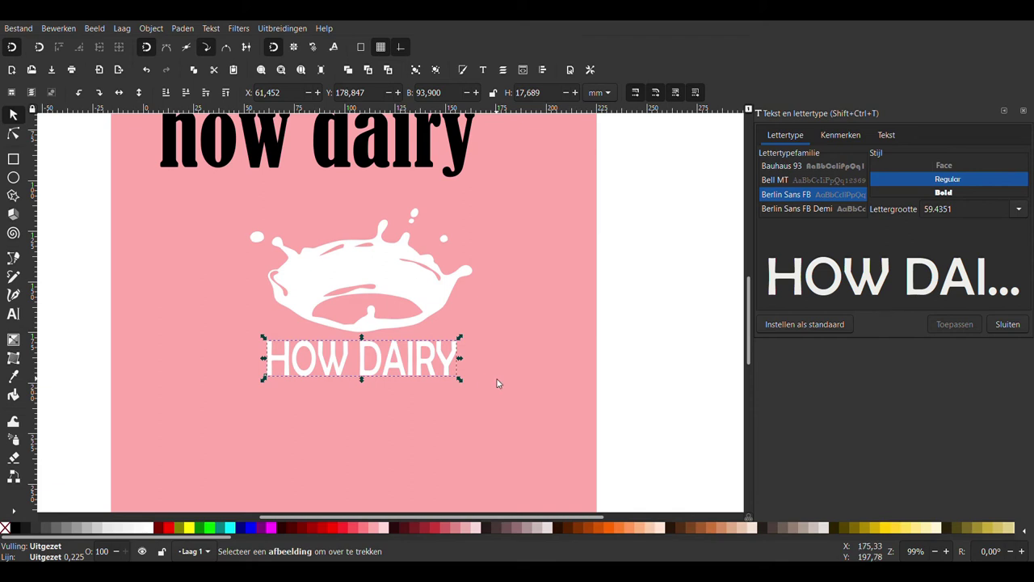
# - Browse the font list and apply Cooper Black to the HOW DAIRY subtitle
pyautogui.press('Down')
pyautogui.press('Down')
pyautogui.press('Down')
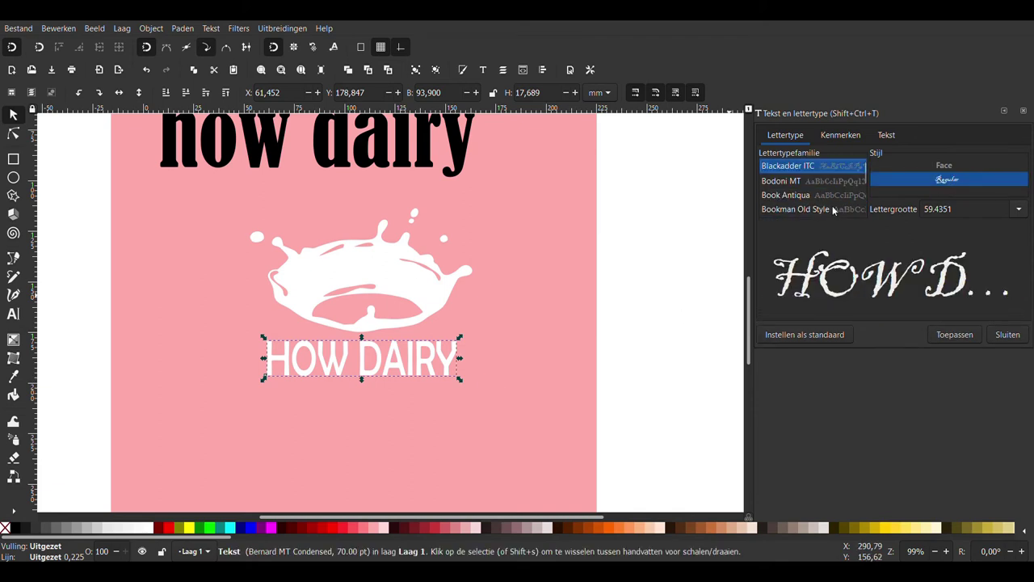
pyautogui.press('Up')
pyautogui.press('Down')
pyautogui.press('Down')
pyautogui.press('Down')
pyautogui.press('Down')
pyautogui.press('Down')
pyautogui.press('Down')
pyautogui.press('Down')
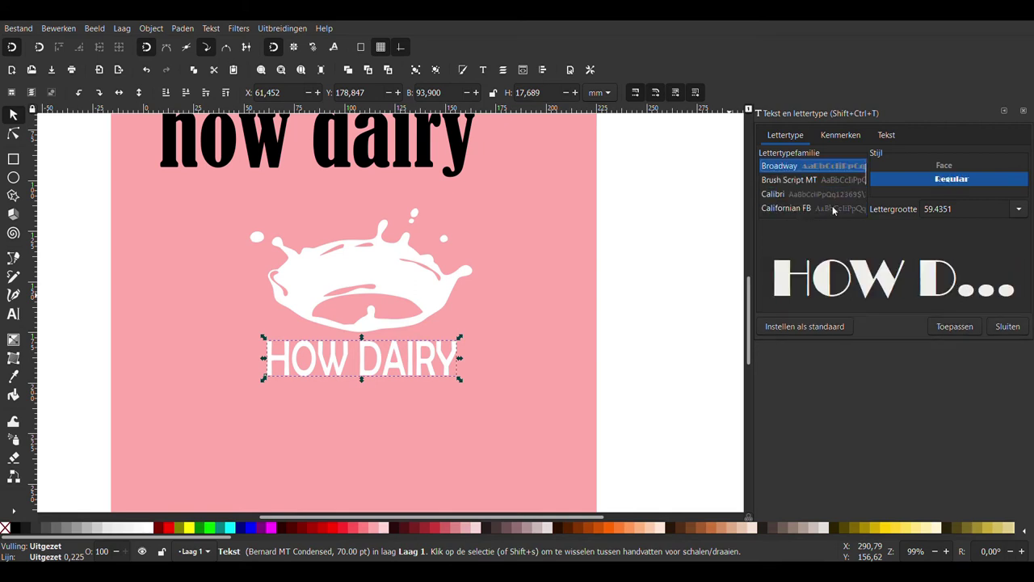
pyautogui.press('Down')
pyautogui.press('Down')
pyautogui.press('Down')
pyautogui.press('Down')
pyautogui.press('Down')
pyautogui.press('Down')
pyautogui.press('Down')
pyautogui.press('Down')
pyautogui.press('Down')
pyautogui.press('Down')
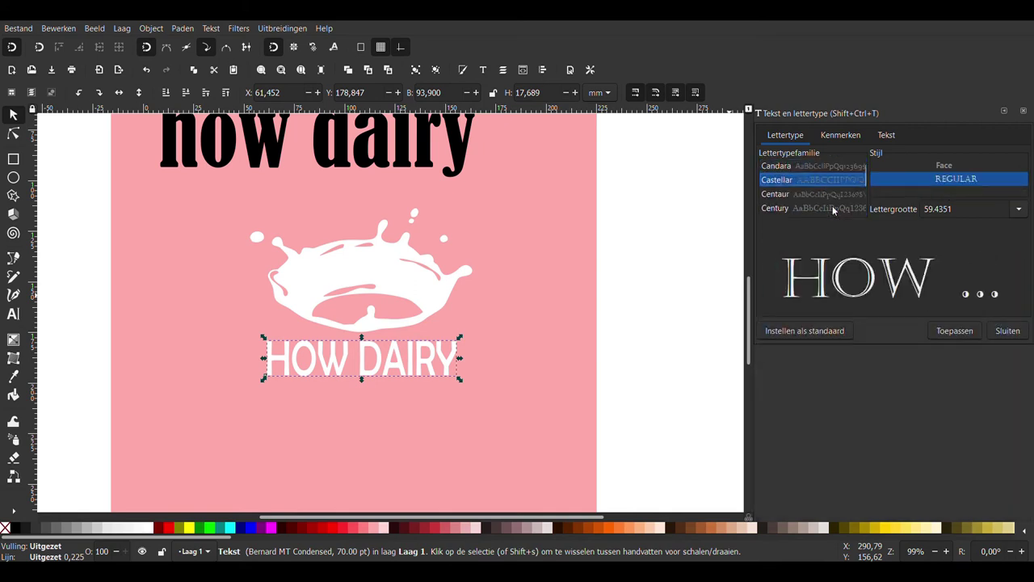
pyautogui.press('Down')
pyautogui.press('Down')
pyautogui.press('Down')
pyautogui.press('Down')
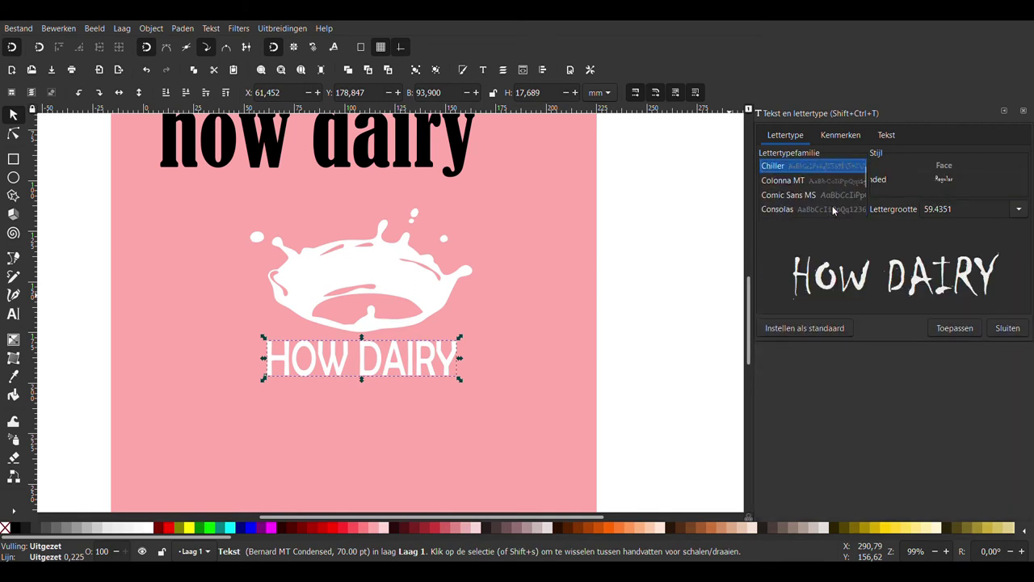
pyautogui.press('Down')
pyautogui.press('Down')
pyautogui.press('Down')
pyautogui.press('Down')
pyautogui.press('Down')
pyautogui.press('Down')
pyautogui.press('Up')
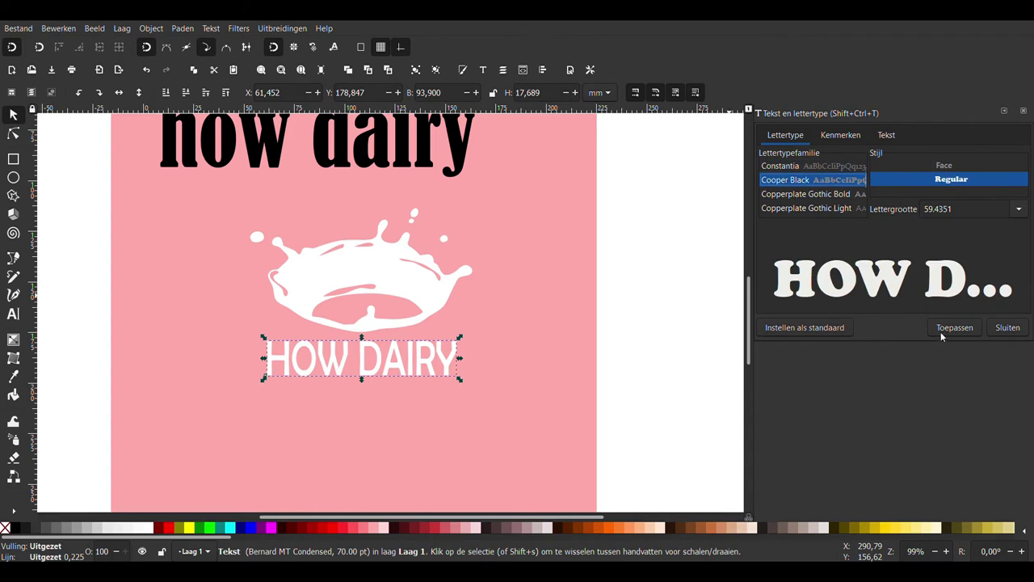
pyautogui.click(945, 329)
# - Undo a trial squeeze of the subtitle, close the Text and Font panel, and select all HOW DAIRY letters
pyautogui.scroll(1, 399, 376)
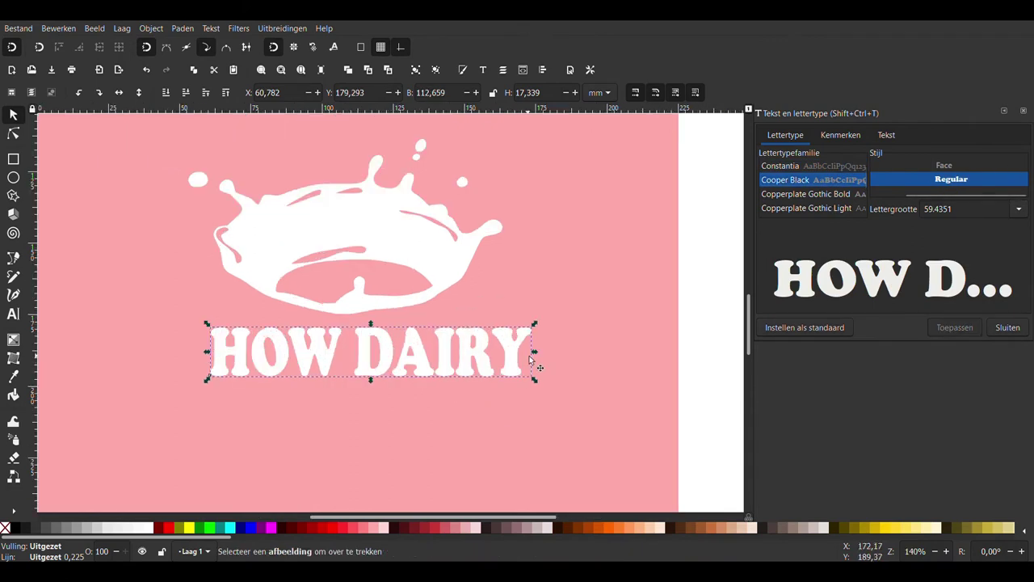
pyautogui.moveTo(535, 358); pyautogui.dragTo(471, 358)
pyautogui.hotkey('ctrl', 'z')
pyautogui.scroll(2, 471, 355)
pyautogui.scroll(-1, 471, 355)
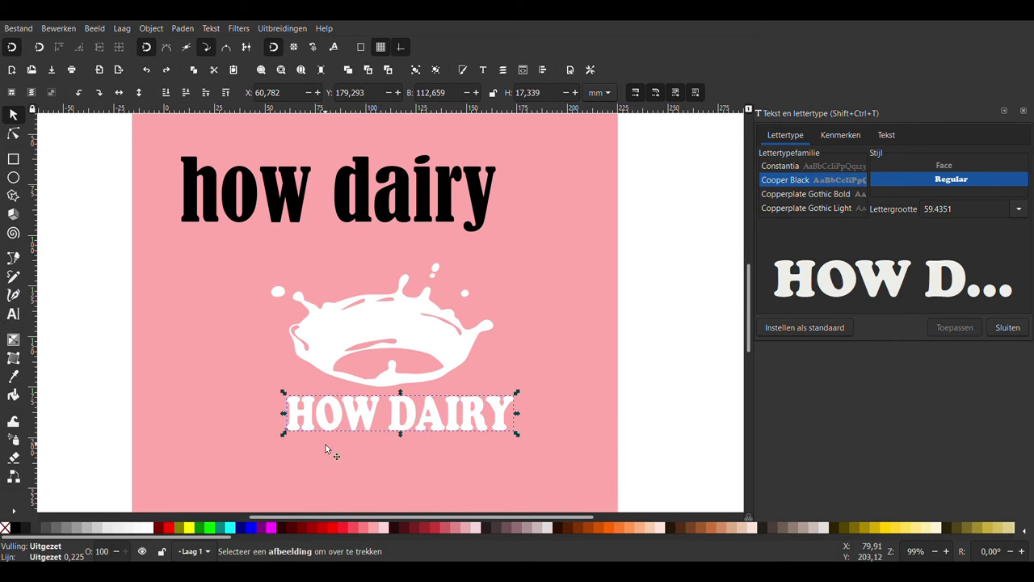
pyautogui.click(1022, 112)
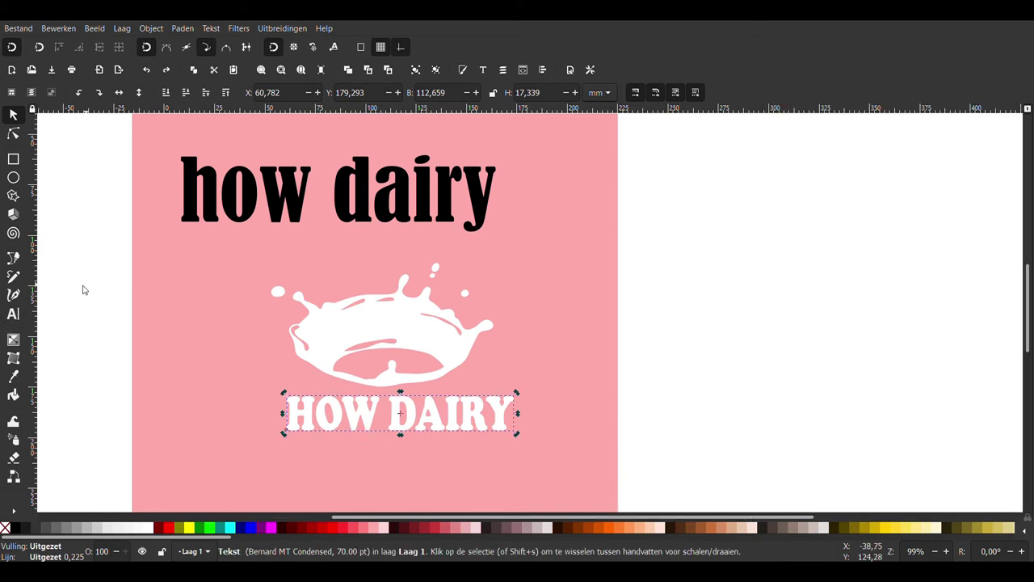
pyautogui.doubleClick(510, 415)
pyautogui.hotkey('ctrl', 'a')
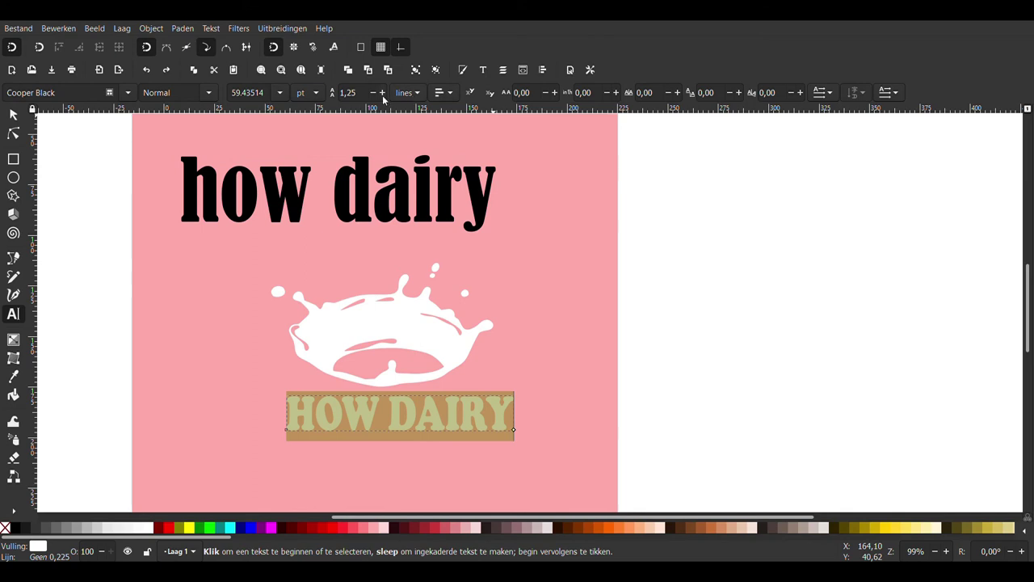
pyautogui.scroll(8, 383, 96)
# - Set the subtitle's letter spacing to 0 after briefly trying a slight increase
pyautogui.scroll(5, 554, 98)
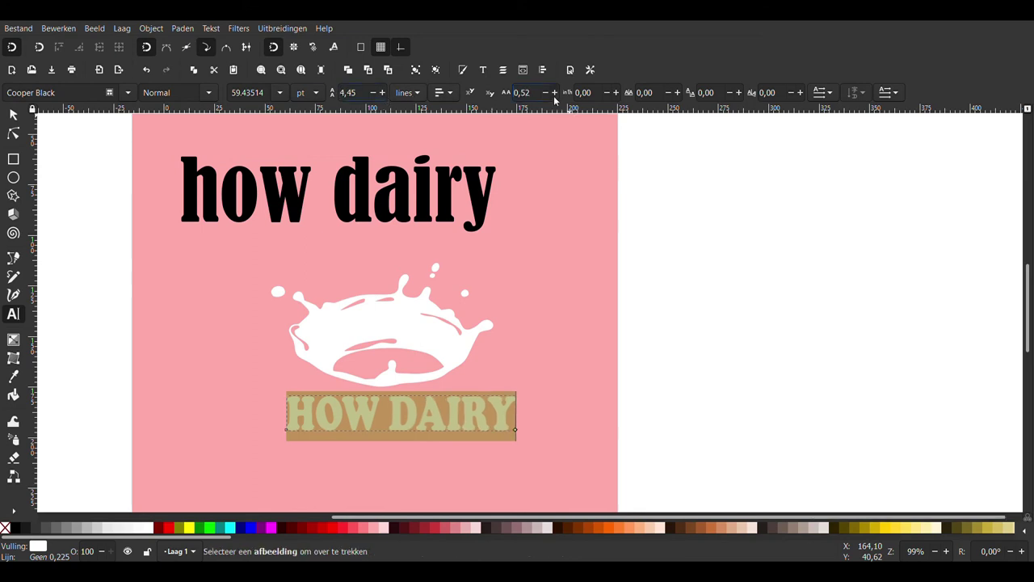
pyautogui.scroll(5, 551, 99)
pyautogui.scroll(5, 548, 99)
pyautogui.write('0')
pyautogui.press('Return')
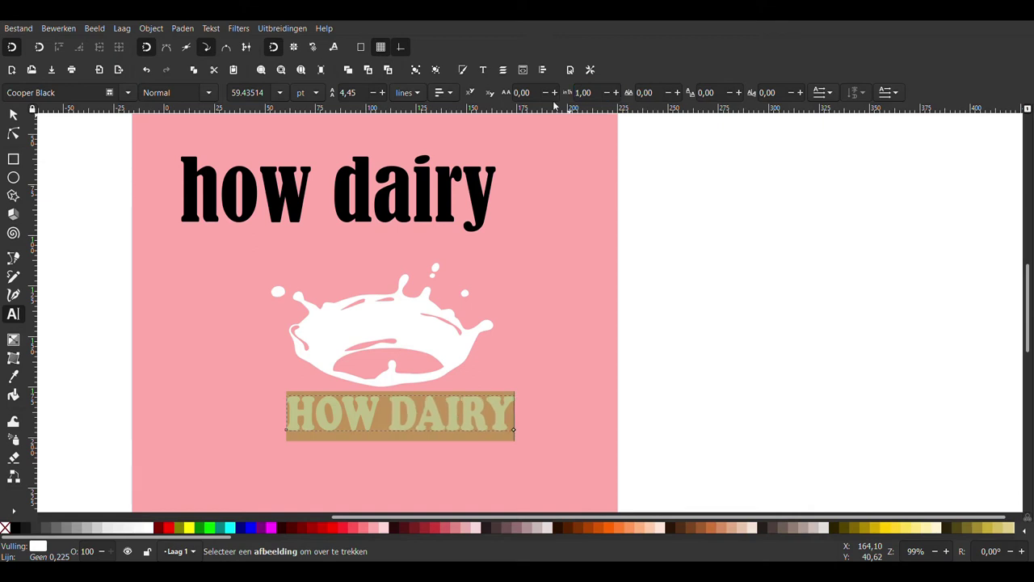
pyautogui.click(678, 96)
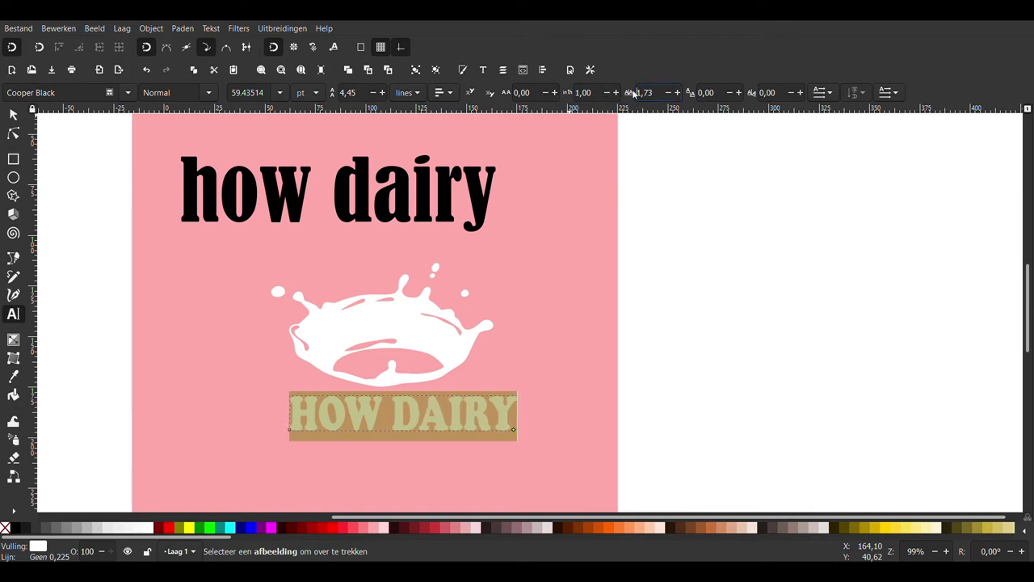
pyautogui.write('0')
pyautogui.press('Return')
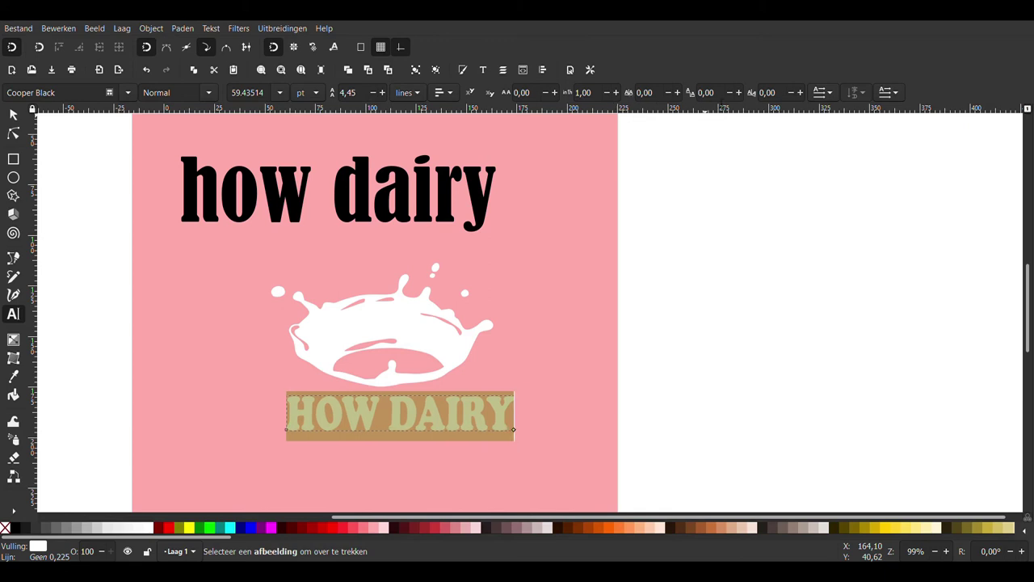
# - Try rotating the letters and nudging the subtitle, then undo both changes
pyautogui.click(800, 92)
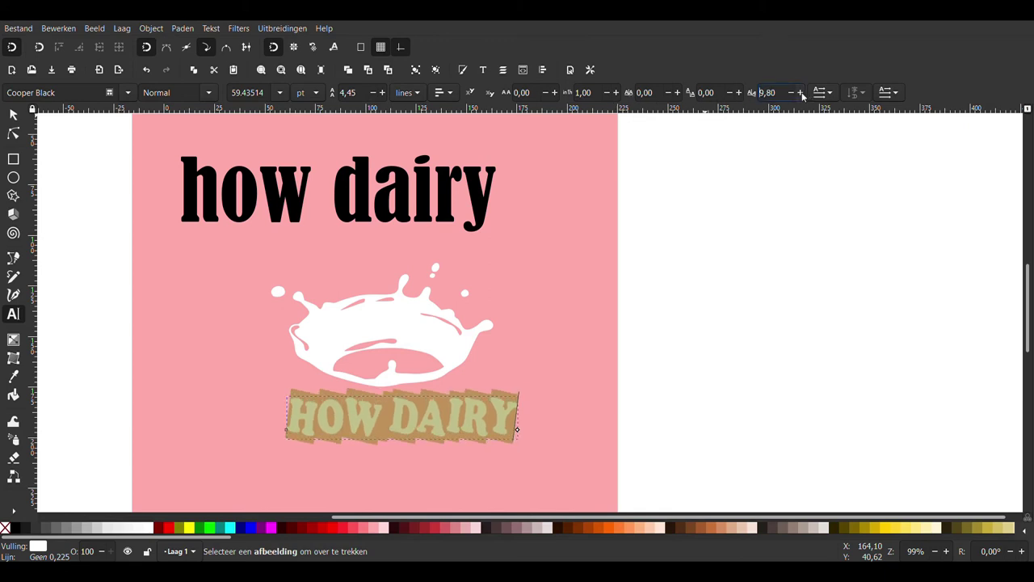
pyautogui.click(709, 271)
pyautogui.click(13, 114)
pyautogui.moveTo(369, 423); pyautogui.dragTo(352, 416)
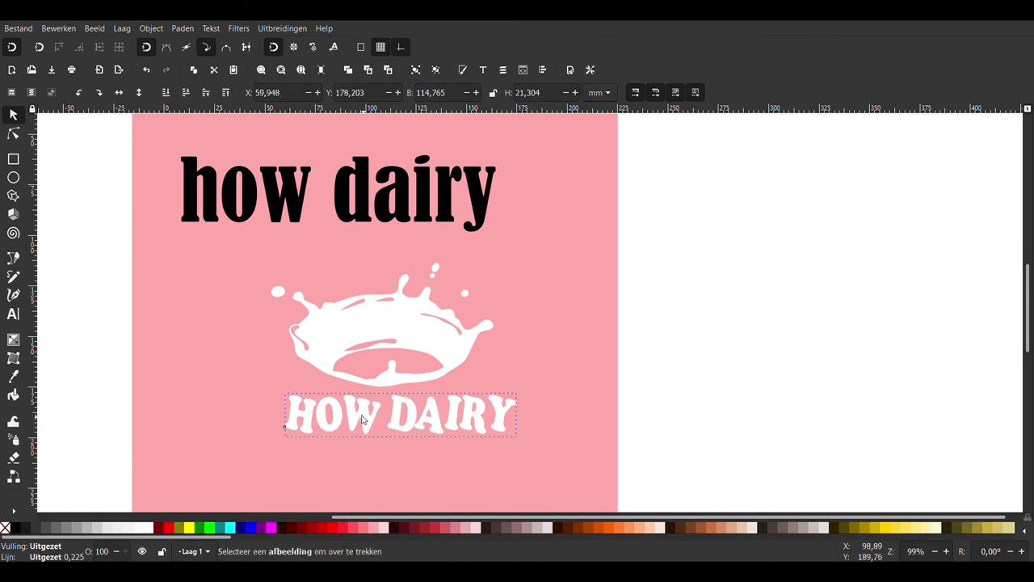
pyautogui.hotkey('ctrl', 'z')
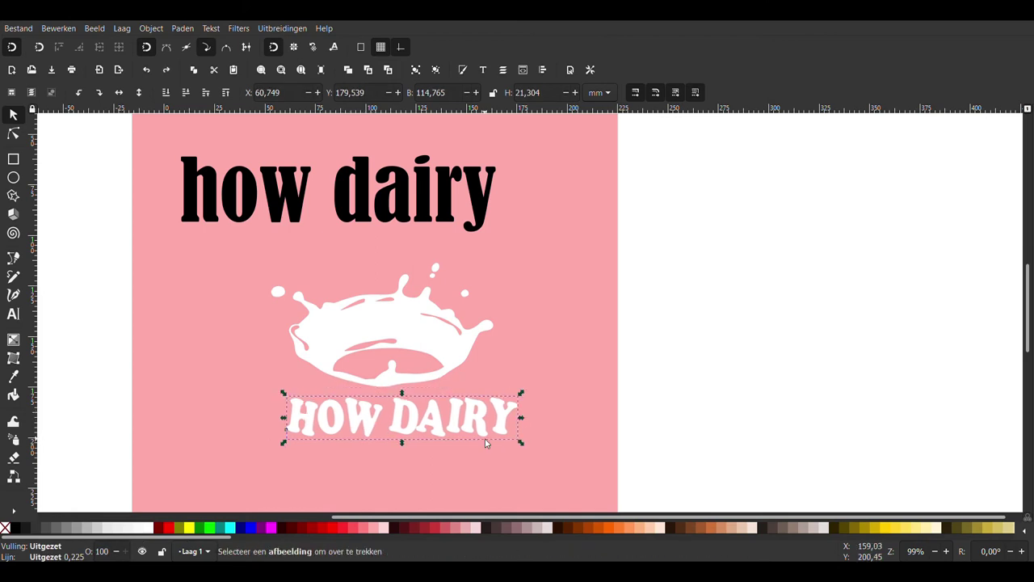
pyautogui.hotkey('ctrl', 'z')
# - Select the letter O, try rotating it, then leave it upright and exit text editing
pyautogui.press('t')
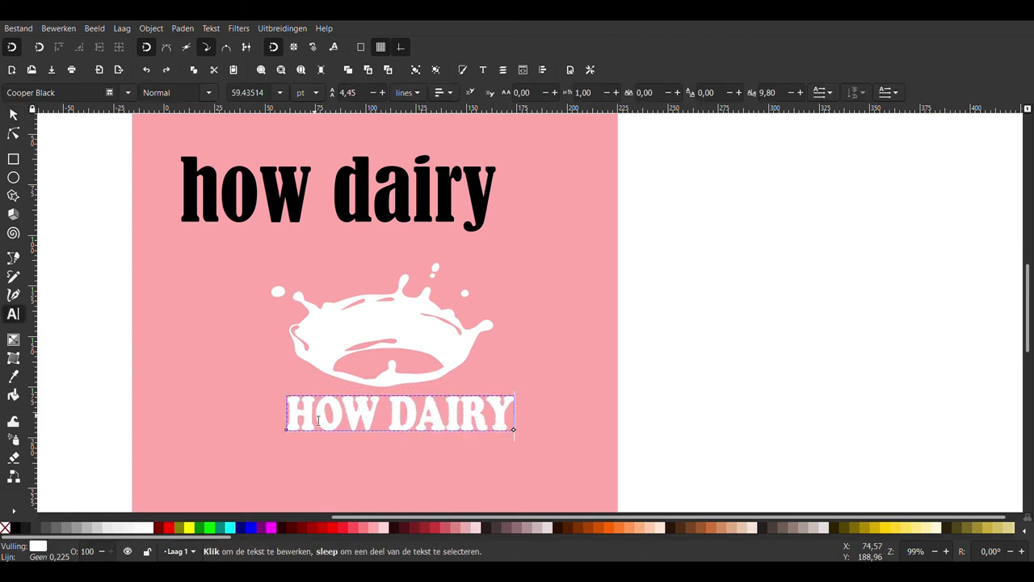
pyautogui.hotkey('shift', 'Right')
pyautogui.click(800, 93)
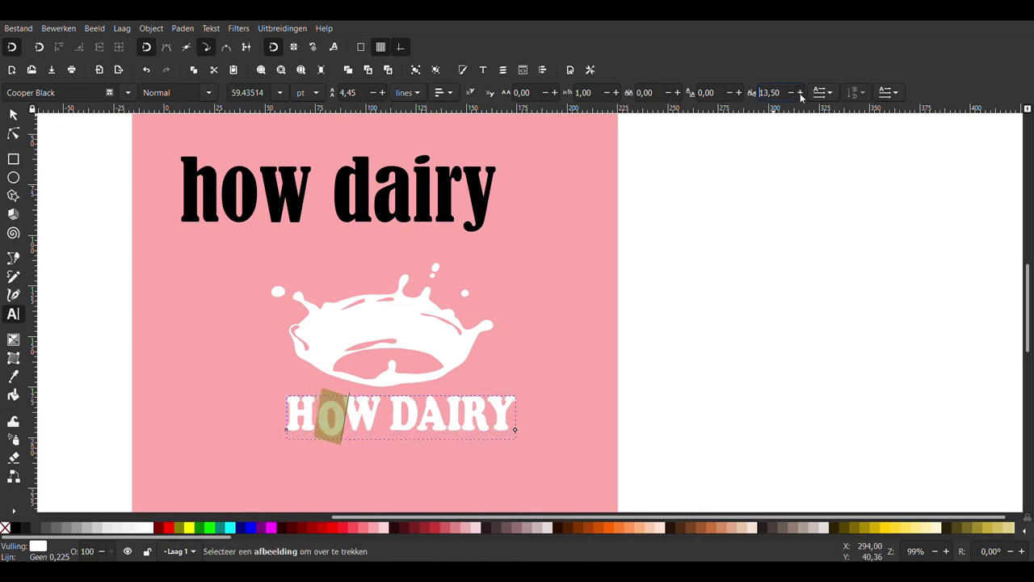
pyautogui.click(713, 226)
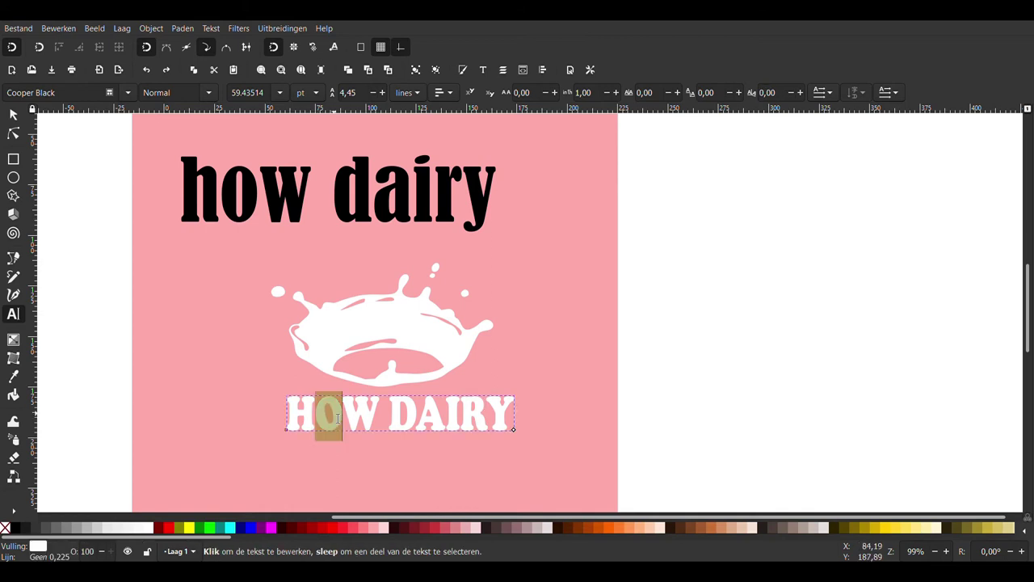
pyautogui.click(646, 383)
# - Centre the subtitle on the page, convert it to a path and stretch it slightly taller
pyautogui.press('F1')
pyautogui.scroll(-1, 368, 362)
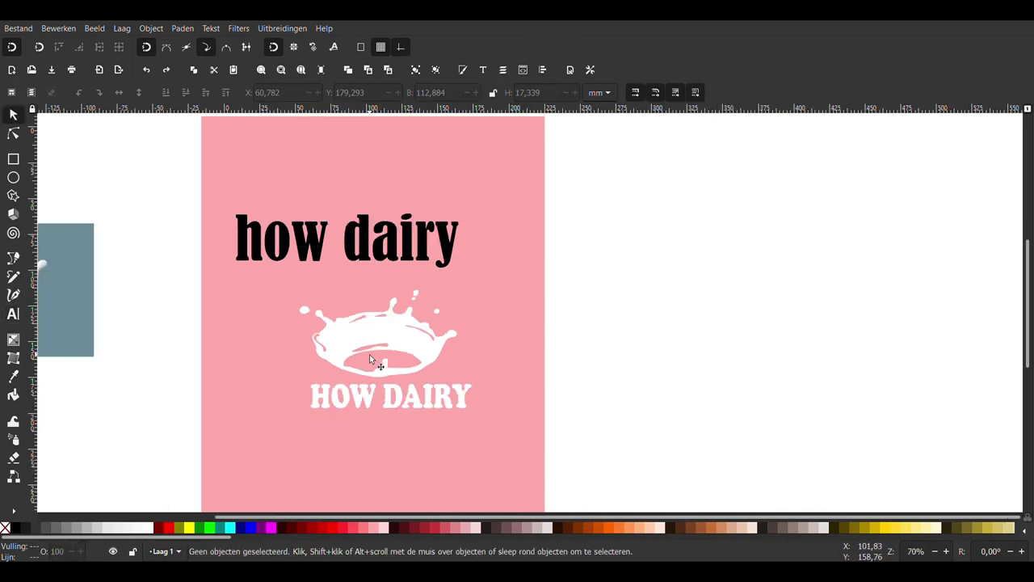
pyautogui.click(404, 345)
pyautogui.scroll(-1, 402, 335)
pyautogui.click(540, 71)
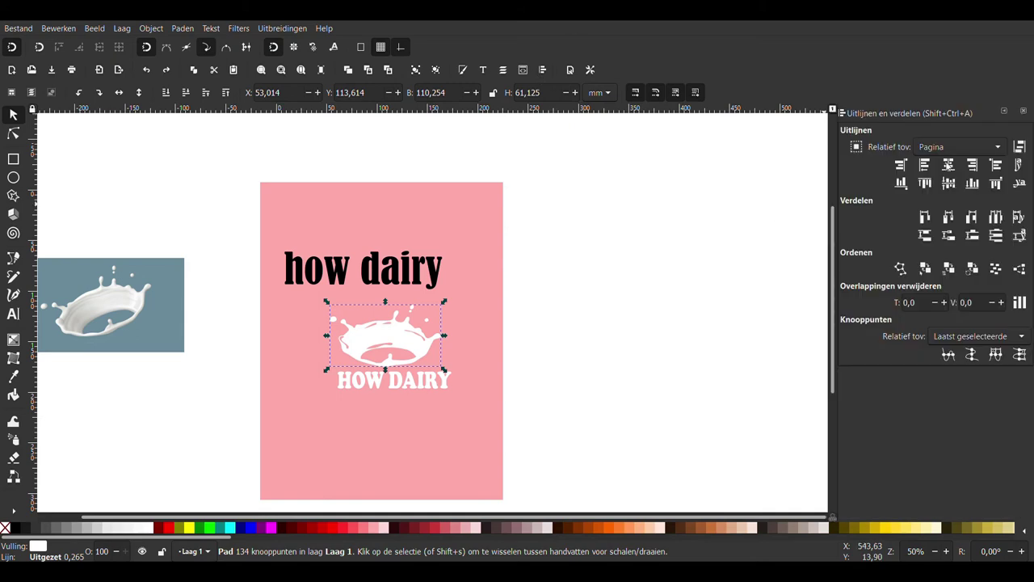
pyautogui.click(393, 380)
pyautogui.moveTo(394, 380); pyautogui.dragTo(383, 380)
pyautogui.scroll(1, 369, 383)
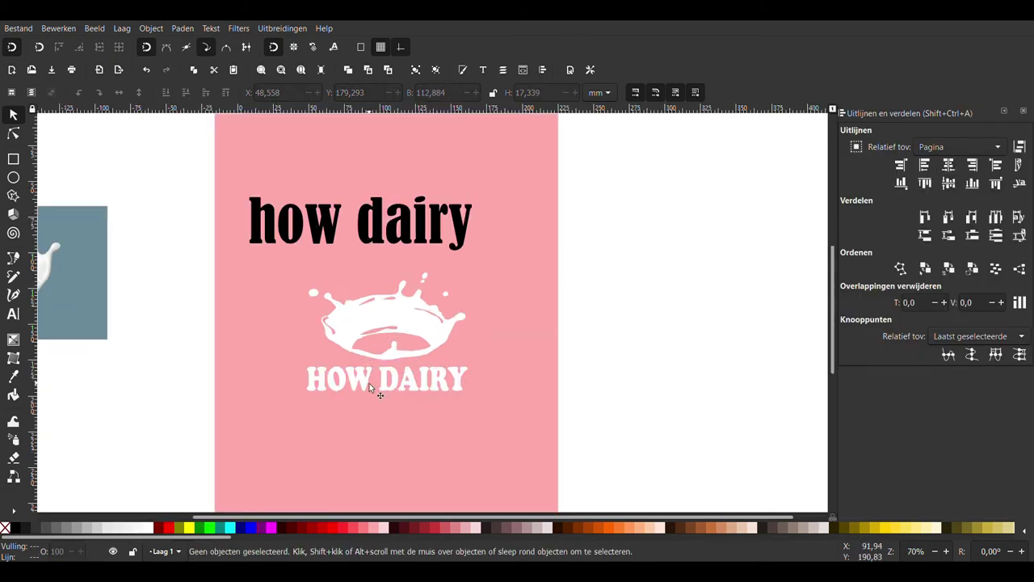
pyautogui.scroll(1, 384, 386)
pyautogui.hotkey('shift', 'ctrl', 'c')
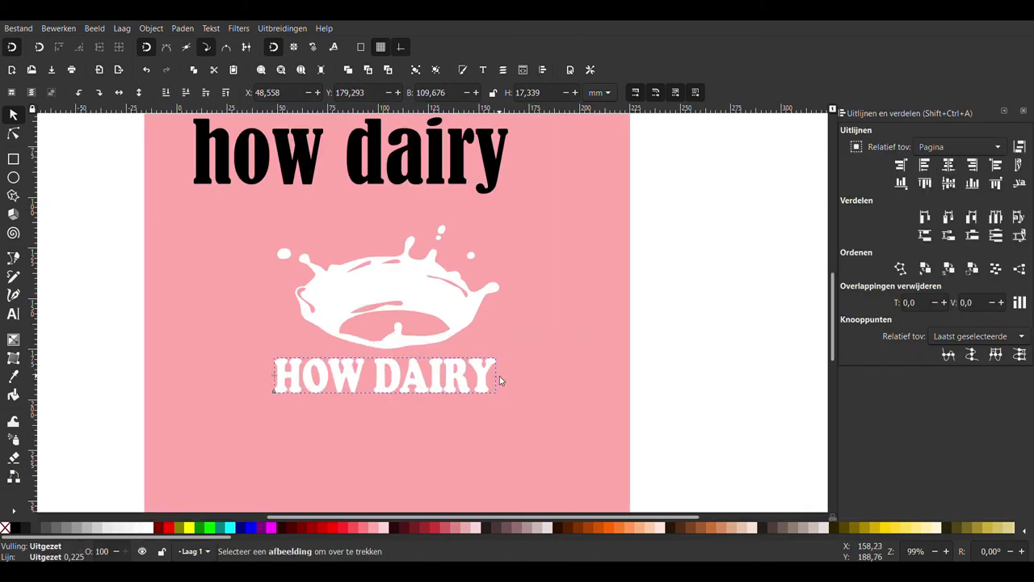
pyautogui.moveTo(383, 398)
pyautogui.mouseDown()
pyautogui.moveTo(385, 415)
pyautogui.moveTo(388, 390)
pyautogui.mouseUp()
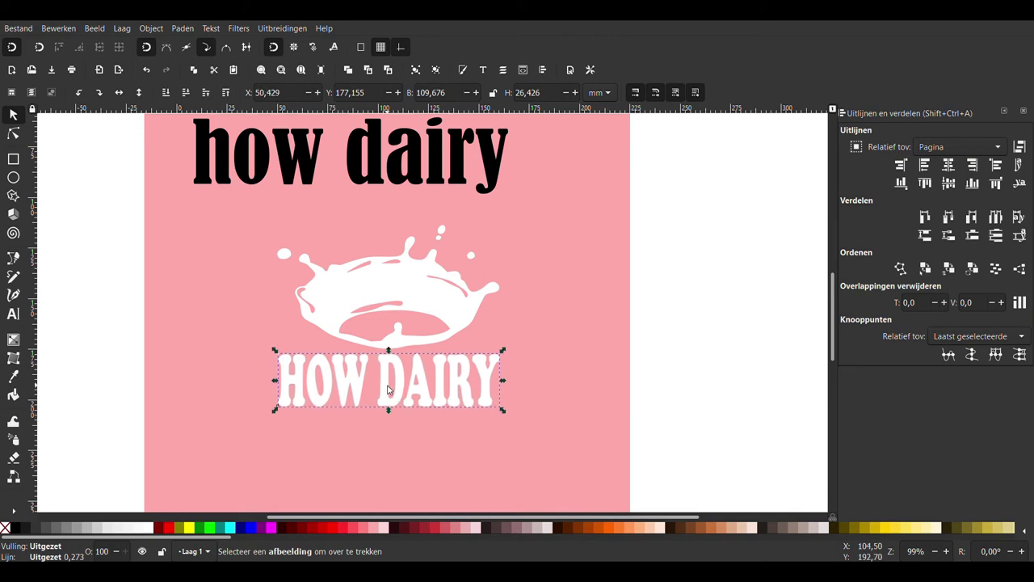
pyautogui.click(949, 165)
pyautogui.click(308, 350)
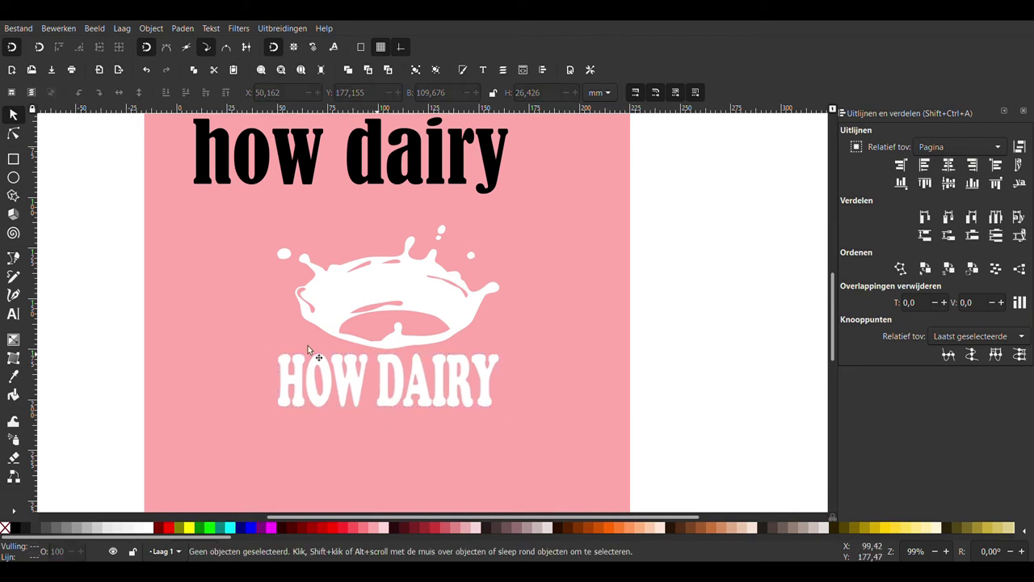
# - Draw guide rectangles at the splash's left and right edges, extending them down past the subtitle
pyautogui.click(10, 161)
pyautogui.scroll(3, 287, 295)
pyautogui.moveTo(183, 156); pyautogui.dragTo(219, 324)
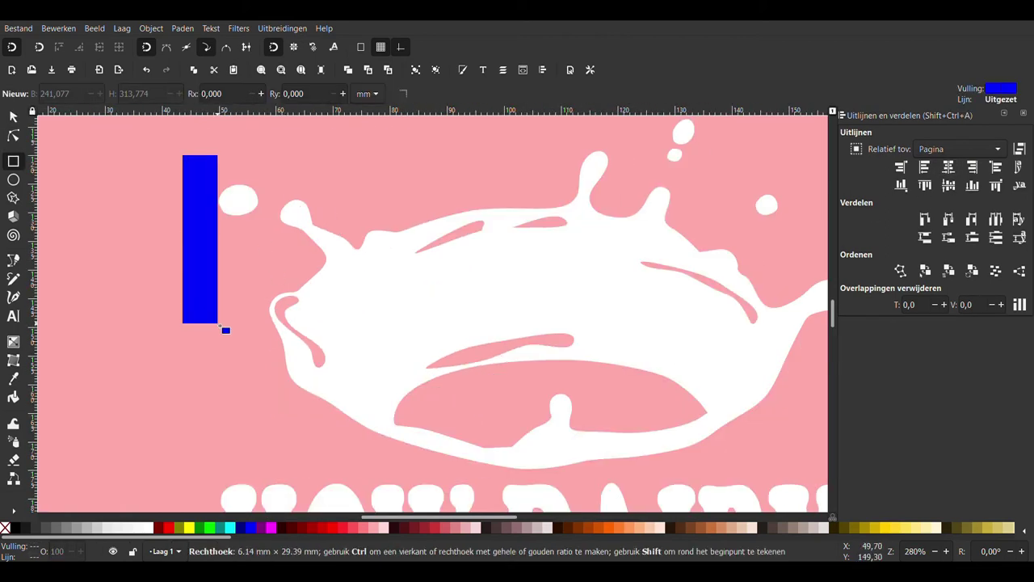
pyautogui.hscroll(10, 396, 342)
pyautogui.moveTo(530, 165); pyautogui.dragTo(538, 361)
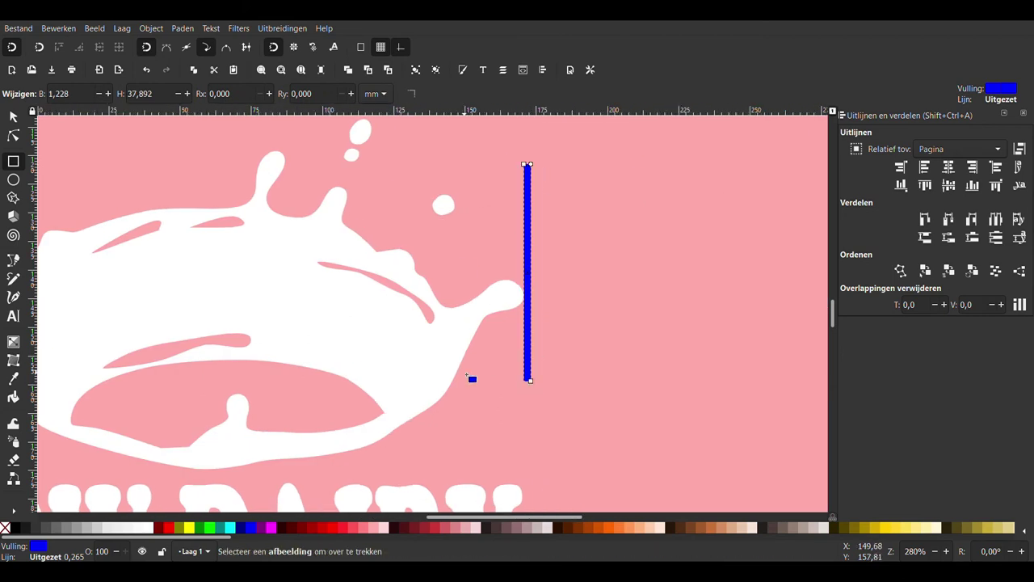
pyautogui.scroll(-3, 471, 370)
pyautogui.press('s')
pyautogui.keyDown('shift'); pyautogui.click(198, 343); pyautogui.keyUp('shift')
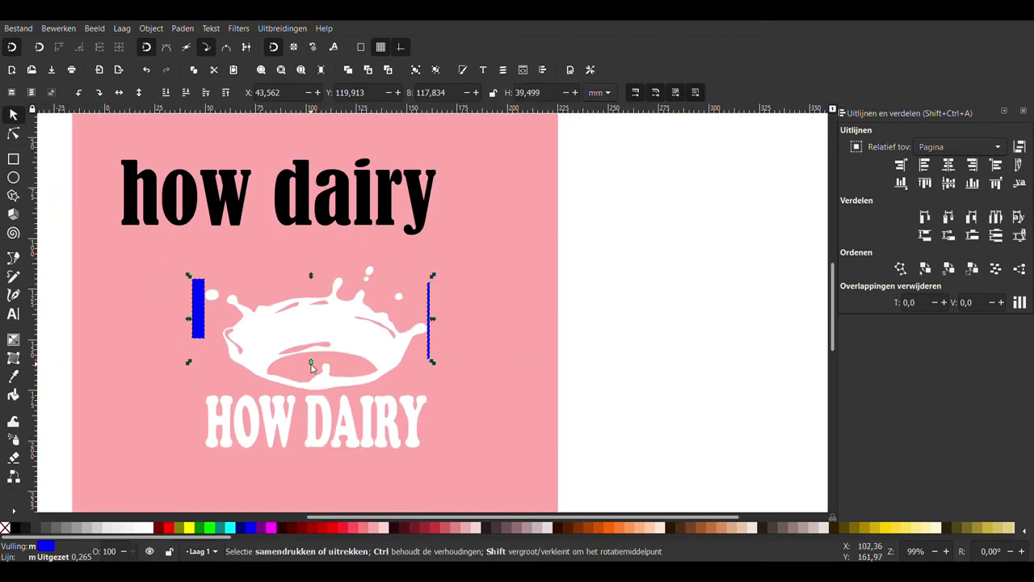
pyautogui.moveTo(311, 362); pyautogui.dragTo(308, 520)
pyautogui.press('Escape')
# - Widen the HOW DAIRY subtitle so its side meets the left guide rectangle
pyautogui.scroll(3, 377, 408)
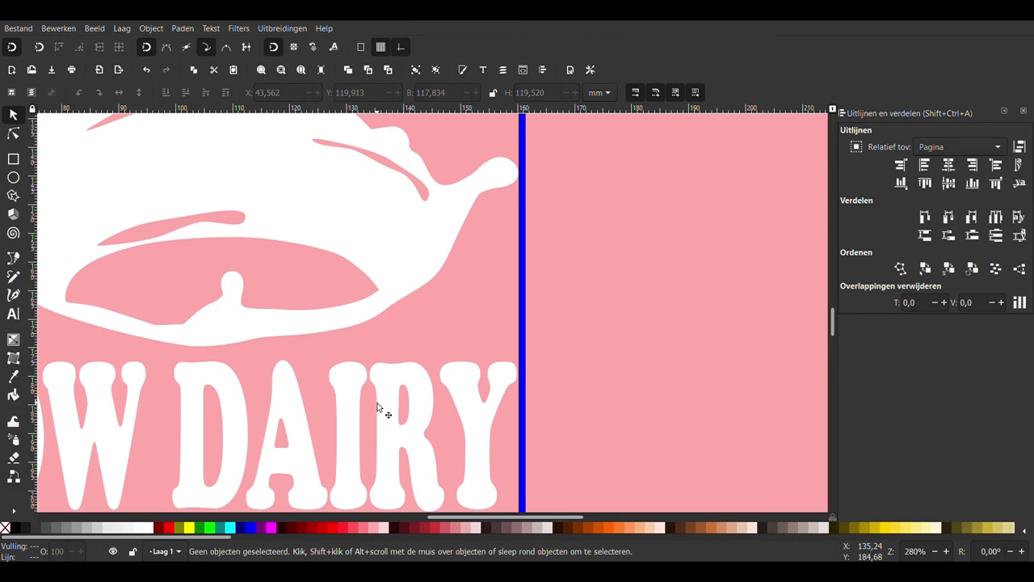
pyautogui.hscroll(-6, 378, 409)
pyautogui.hscroll(-2, 378, 408)
pyautogui.hscroll(5, 377, 408)
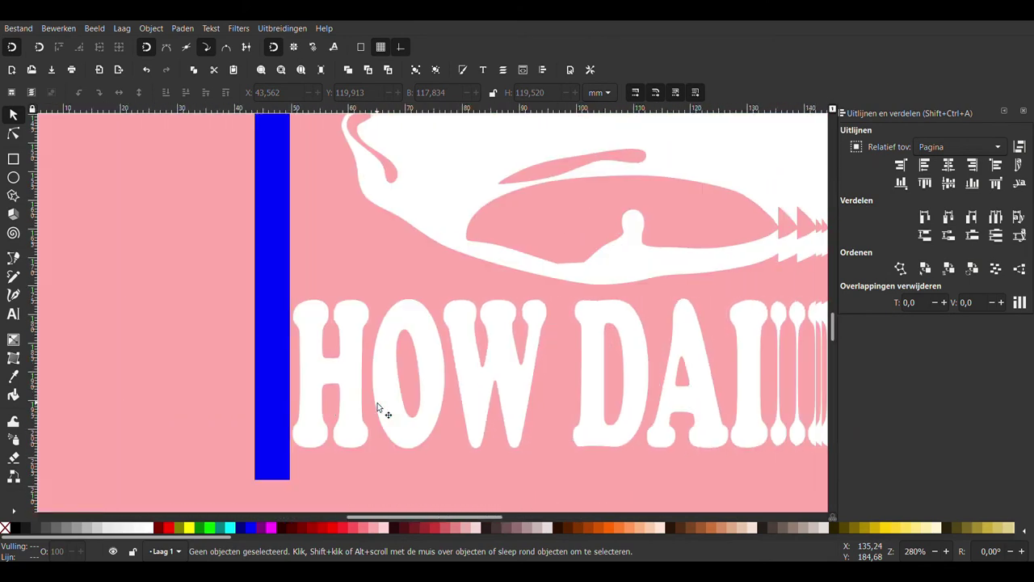
pyautogui.hscroll(2, 378, 409)
pyautogui.scroll(3, 378, 408)
pyautogui.scroll(-2, 378, 408)
pyautogui.click(175, 407)
pyautogui.scroll(-1, 176, 406)
pyautogui.moveTo(164, 405); pyautogui.dragTo(161, 405)
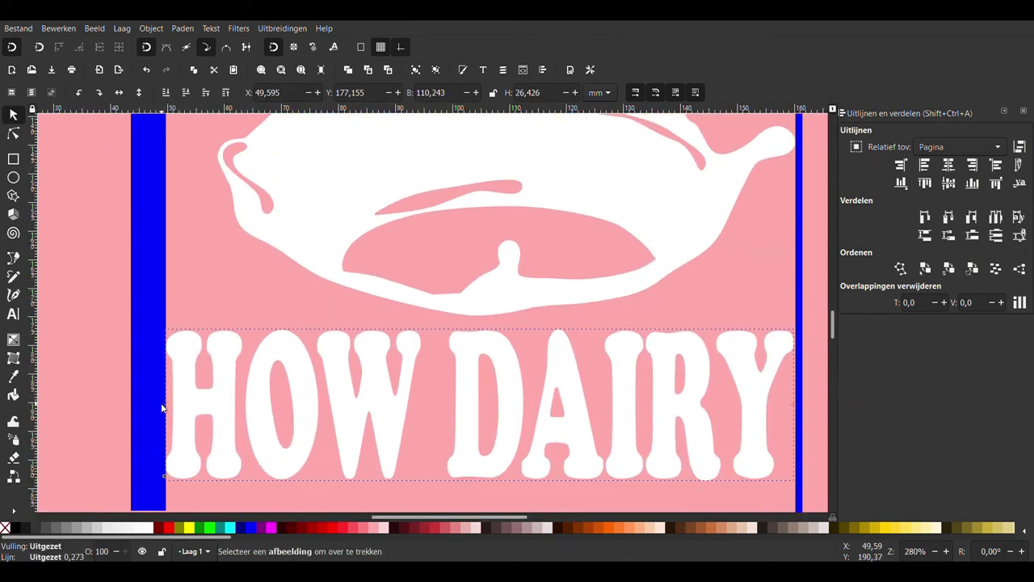
pyautogui.hscroll(3, 499, 352)
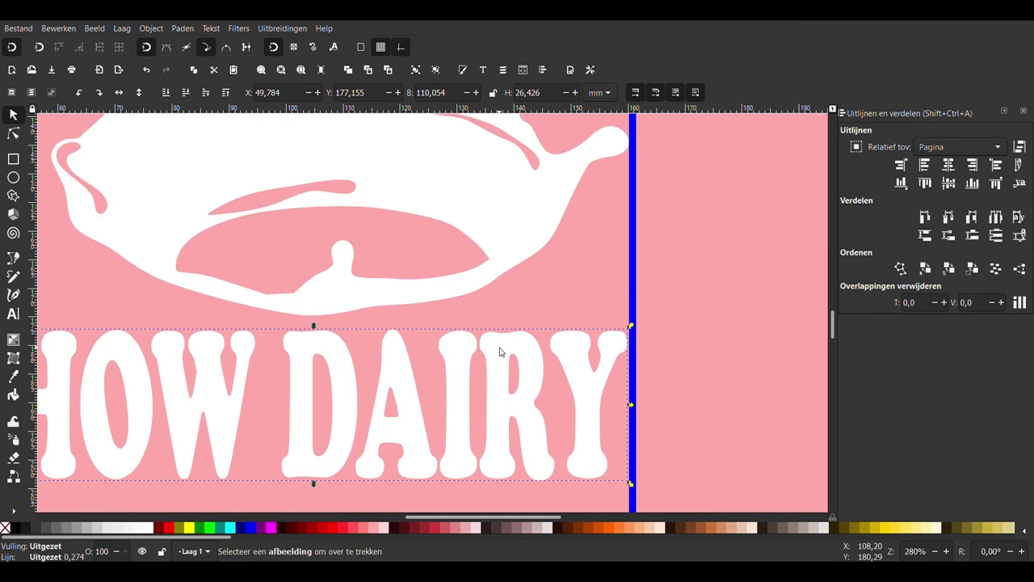
# - Delete both guide rectangles and deselect everything
pyautogui.click(633, 412)
pyautogui.scroll(-2, 688, 369)
pyautogui.press('Delete')
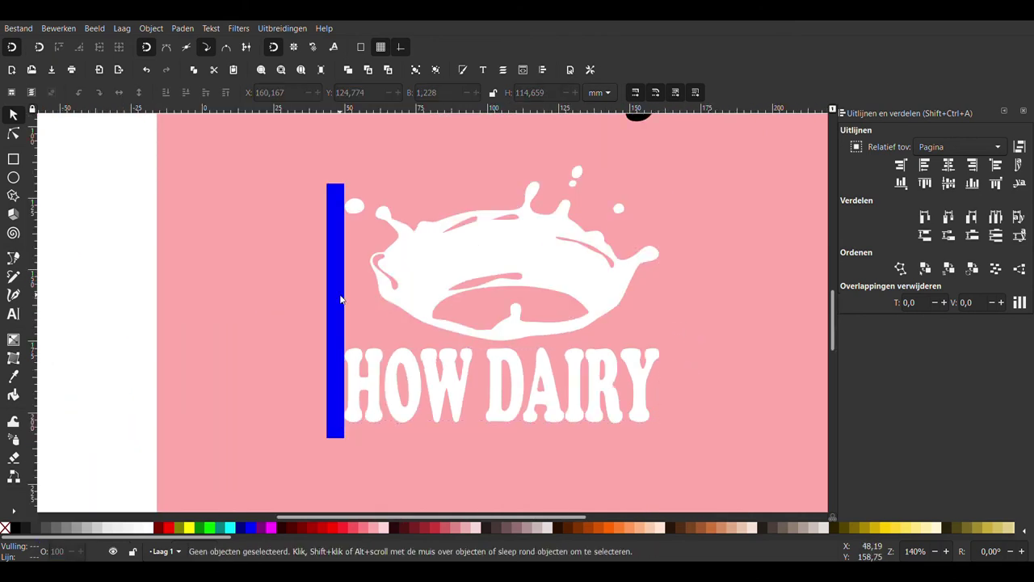
pyautogui.click(342, 295)
pyautogui.press('Delete')
pyautogui.click(501, 243)
pyautogui.scroll(1, 501, 187)
pyautogui.click(501, 186)
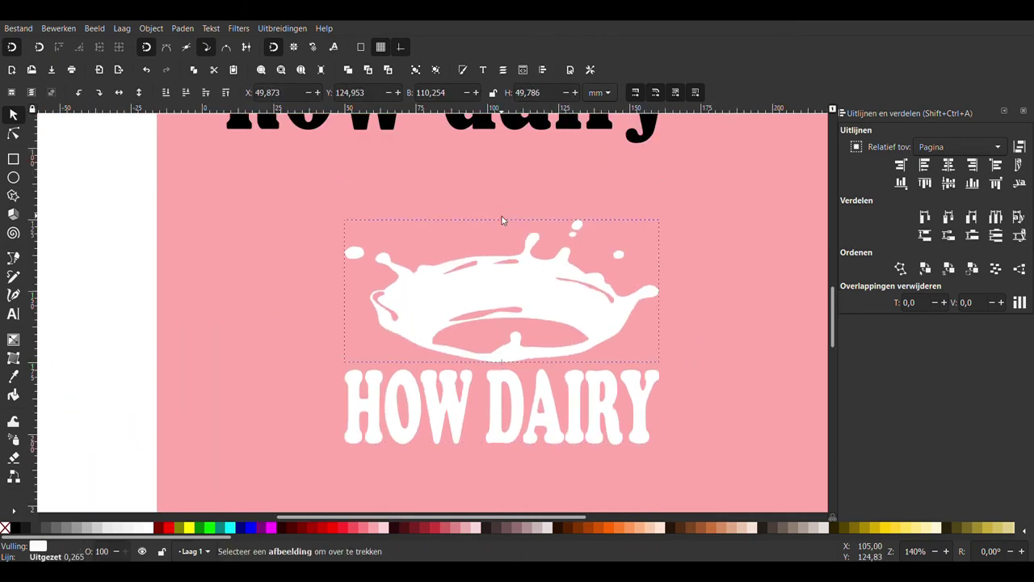
pyautogui.click(220, 308)
pyautogui.scroll(-2, 118, 343)
# - Pull the bottom of the Y down into a smooth, rounded drip with the Node tool
pyautogui.hscroll(-1, 119, 342)
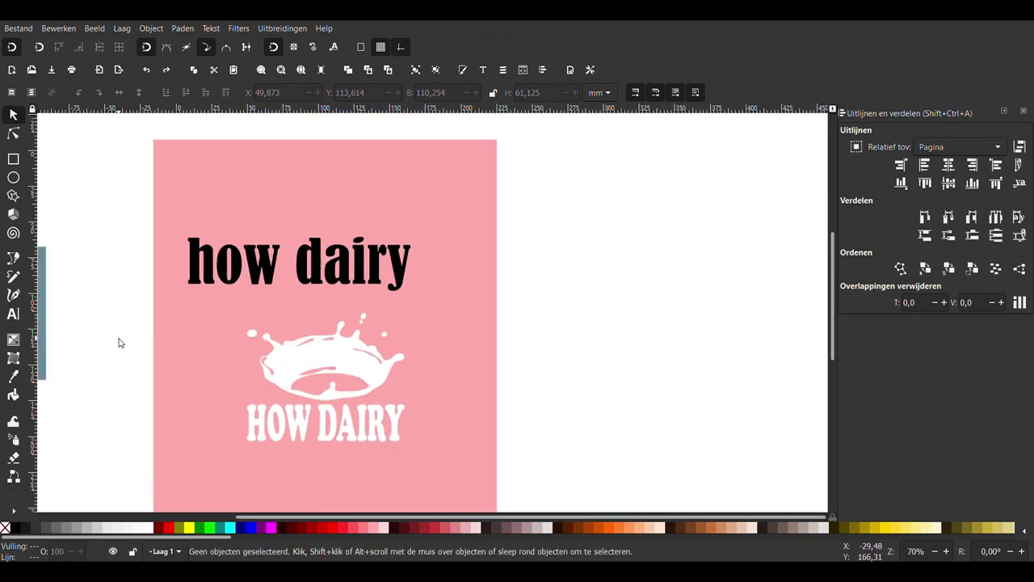
pyautogui.hscroll(-3, 119, 343)
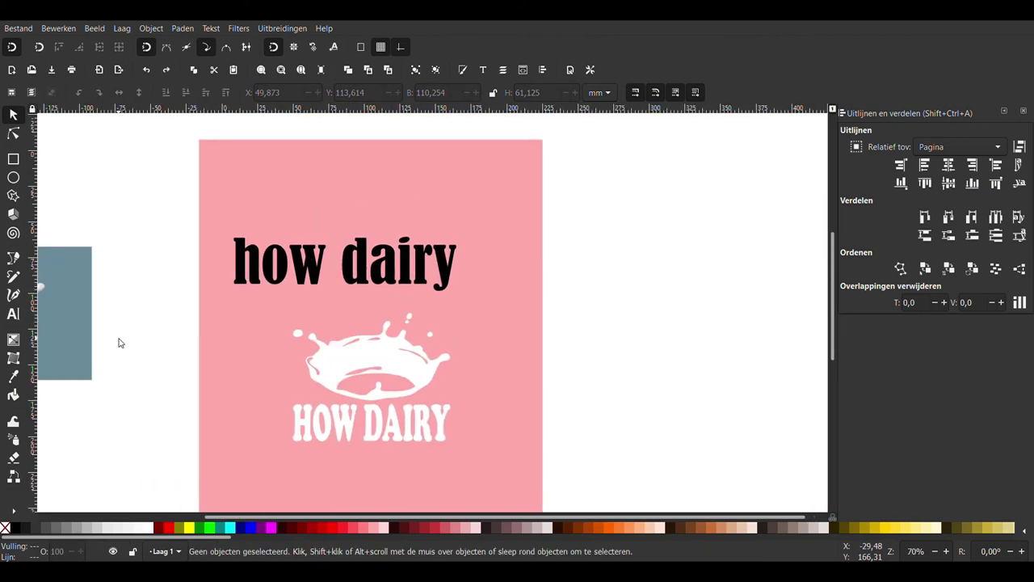
pyautogui.hscroll(-3, 119, 343)
pyautogui.hscroll(-1, 119, 343)
pyautogui.scroll(3, 507, 416)
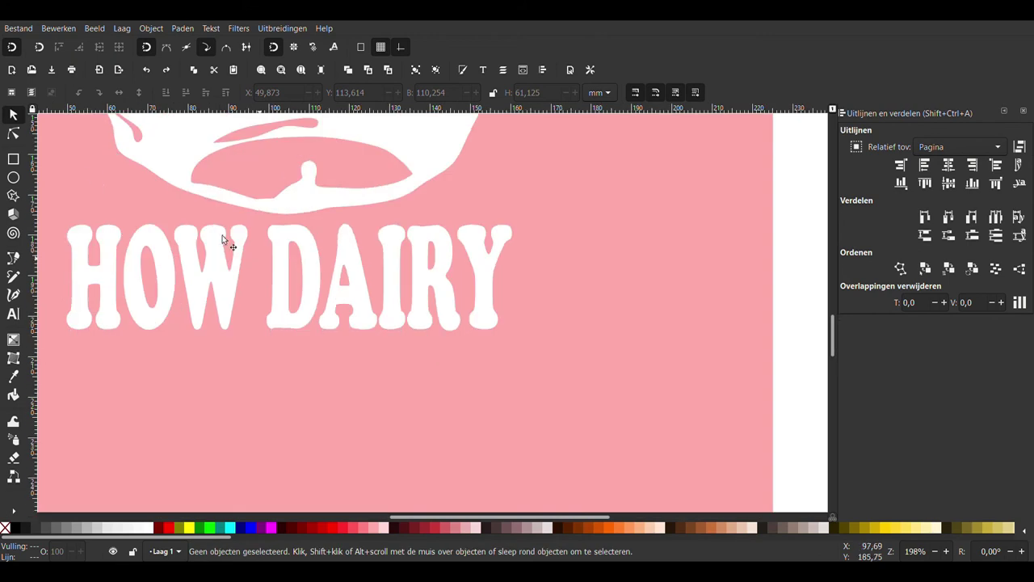
pyautogui.press('n')
pyautogui.click(497, 323)
pyautogui.scroll(2, 508, 330)
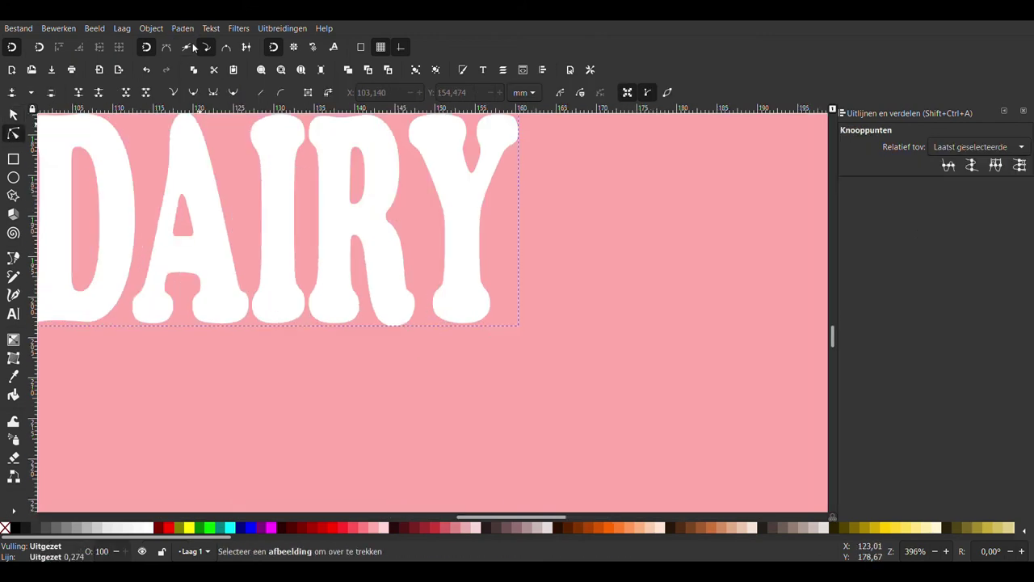
pyautogui.click(462, 284)
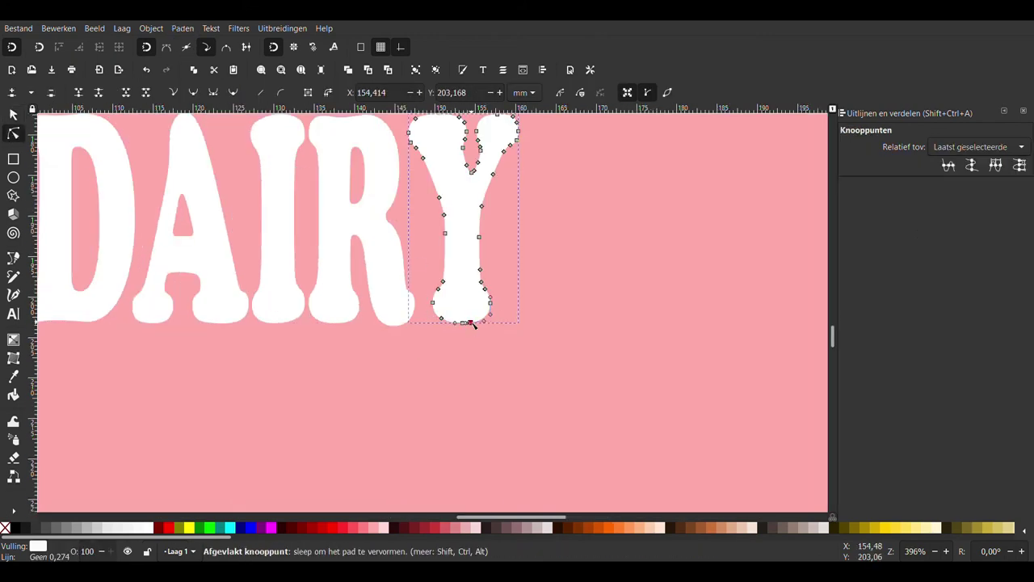
pyautogui.moveTo(464, 324); pyautogui.dragTo(467, 375)
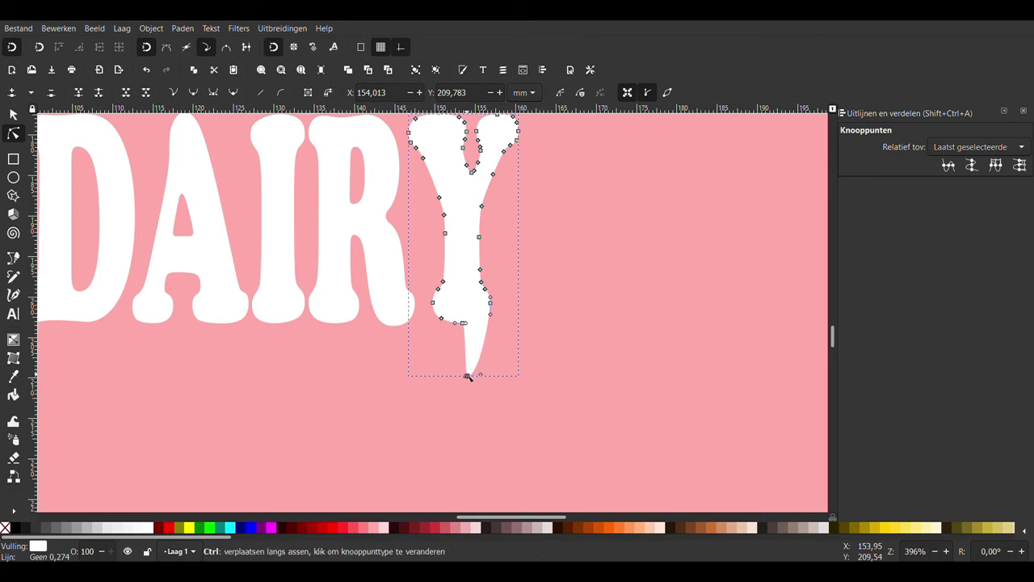
pyautogui.hotkey('shift', 's')
pyautogui.click(623, 358)
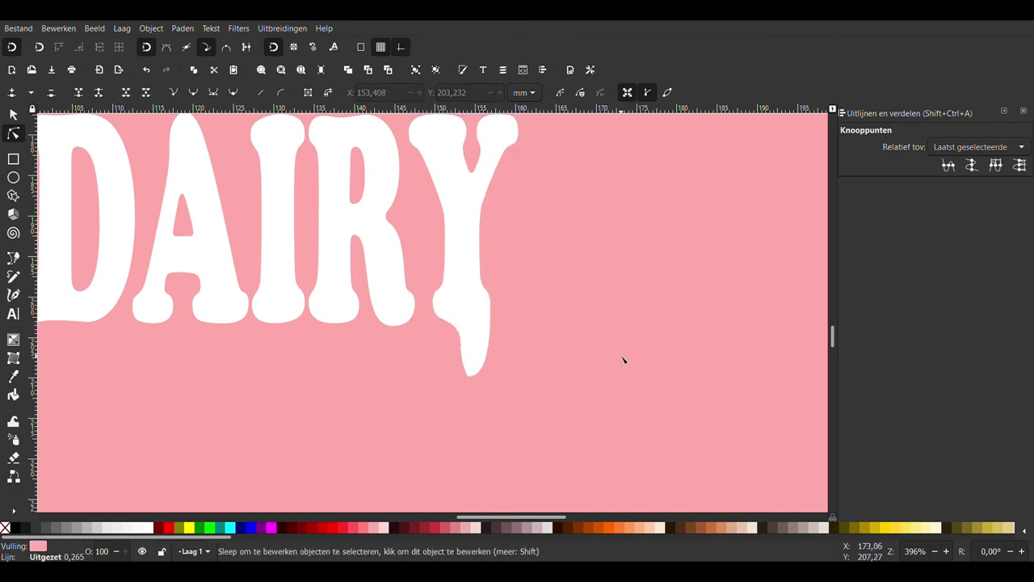
pyautogui.keyDown('ctrl'); pyautogui.scroll(-3, 623, 358); pyautogui.keyUp('ctrl')
pyautogui.keyDown('ctrl'); pyautogui.scroll(3, 598, 374); pyautogui.keyUp('ctrl')
pyautogui.click(515, 352)
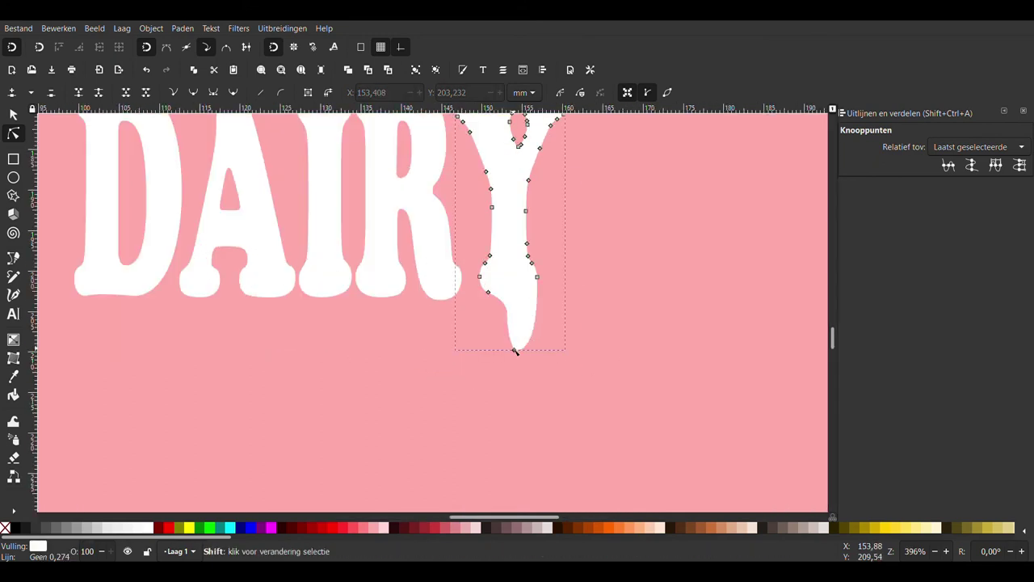
# - Shape a widened, rounded drip hanging from the bottom of the O
pyautogui.keyDown('ctrl'); pyautogui.scroll(-3, 582, 368); pyautogui.keyUp('ctrl')
pyautogui.hscroll(-1, 418, 342)
pyautogui.keyDown('ctrl'); pyautogui.scroll(2, 316, 341); pyautogui.keyUp('ctrl')
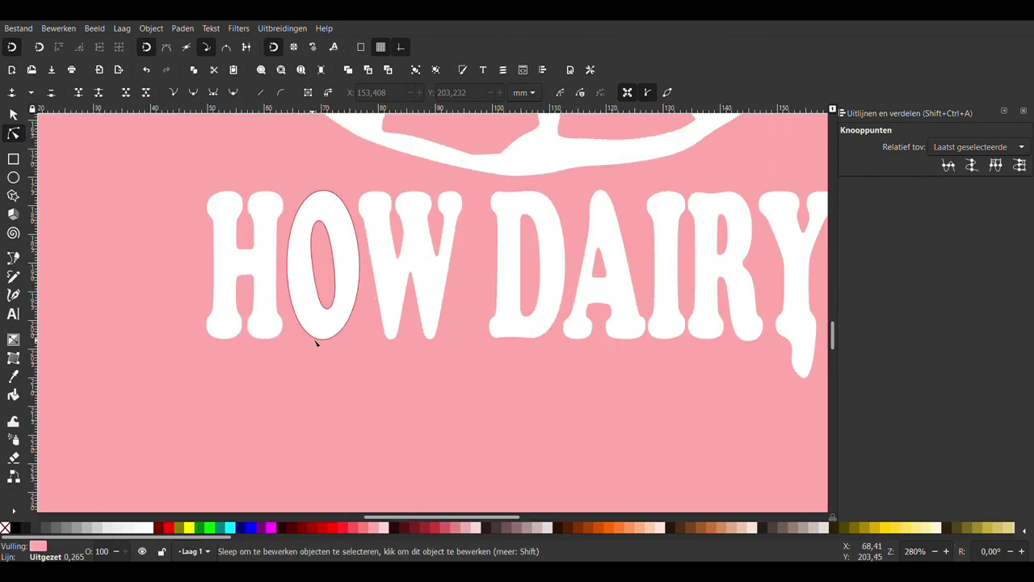
pyautogui.click(330, 334)
pyautogui.keyDown('ctrl'); pyautogui.scroll(2, 329, 334); pyautogui.keyUp('ctrl')
pyautogui.click(332, 345)
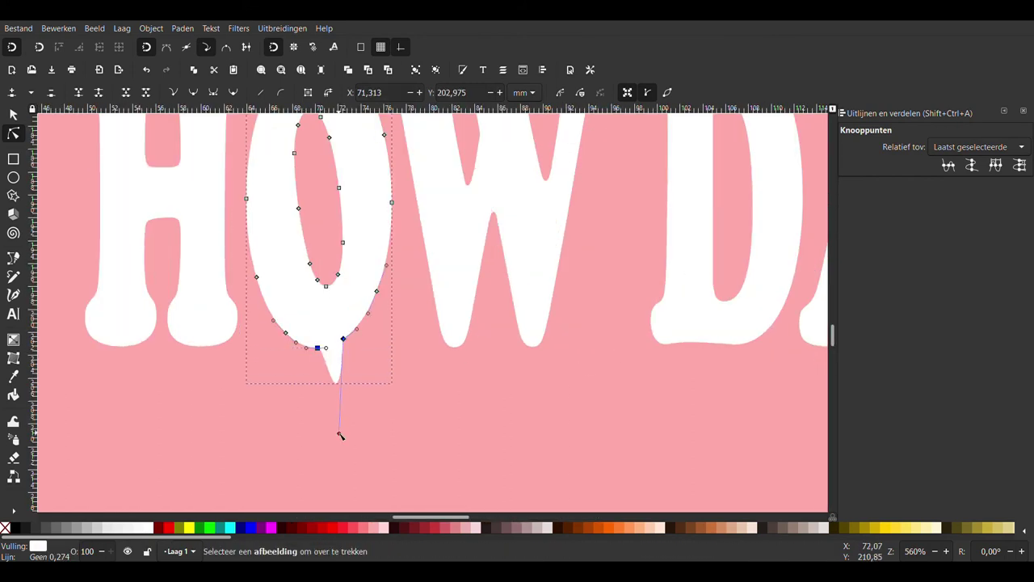
pyautogui.keyDown('ctrl'); pyautogui.scroll(2, 345, 379); pyautogui.keyUp('ctrl')
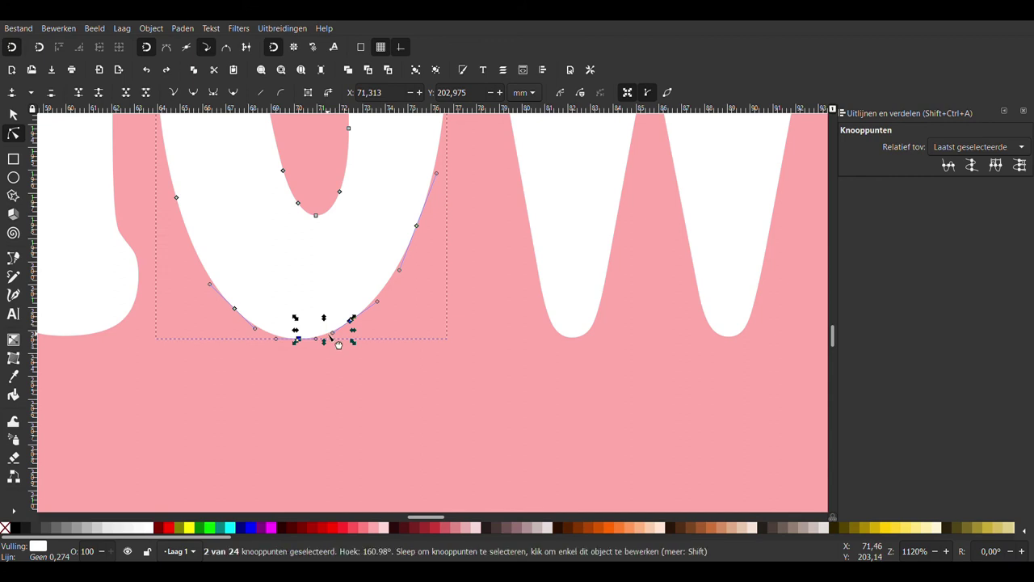
pyautogui.click(336, 412)
pyautogui.press('Escape')
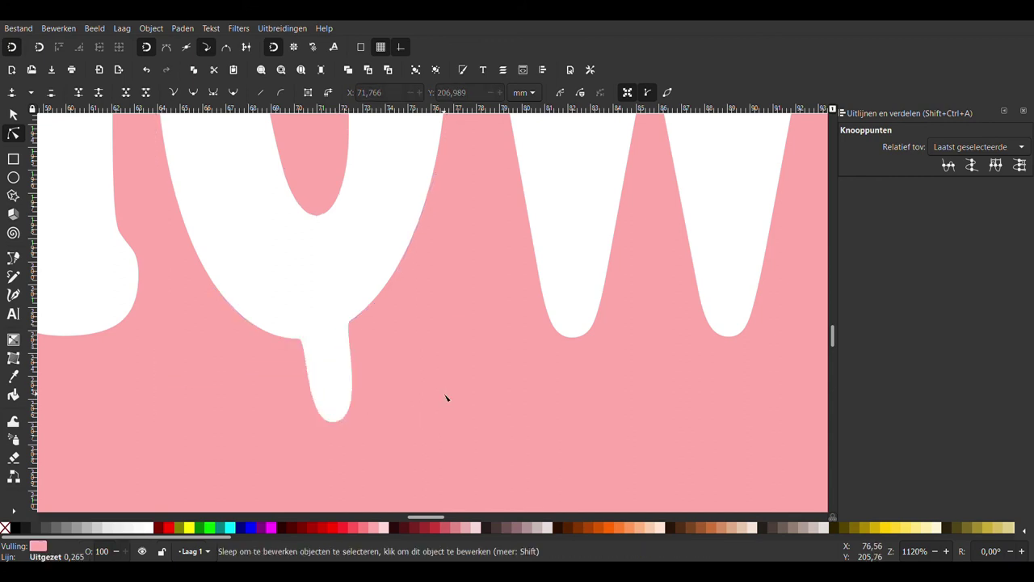
pyautogui.keyDown('ctrl'); pyautogui.scroll(-2, 541, 413); pyautogui.keyUp('ctrl')
pyautogui.keyDown('ctrl'); pyautogui.scroll(-2, 372, 440); pyautogui.keyUp('ctrl')
pyautogui.keyDown('ctrl'); pyautogui.scroll(2, 373, 439); pyautogui.keyUp('ctrl')
pyautogui.keyDown('ctrl'); pyautogui.scroll(3, 321, 356); pyautogui.keyUp('ctrl')
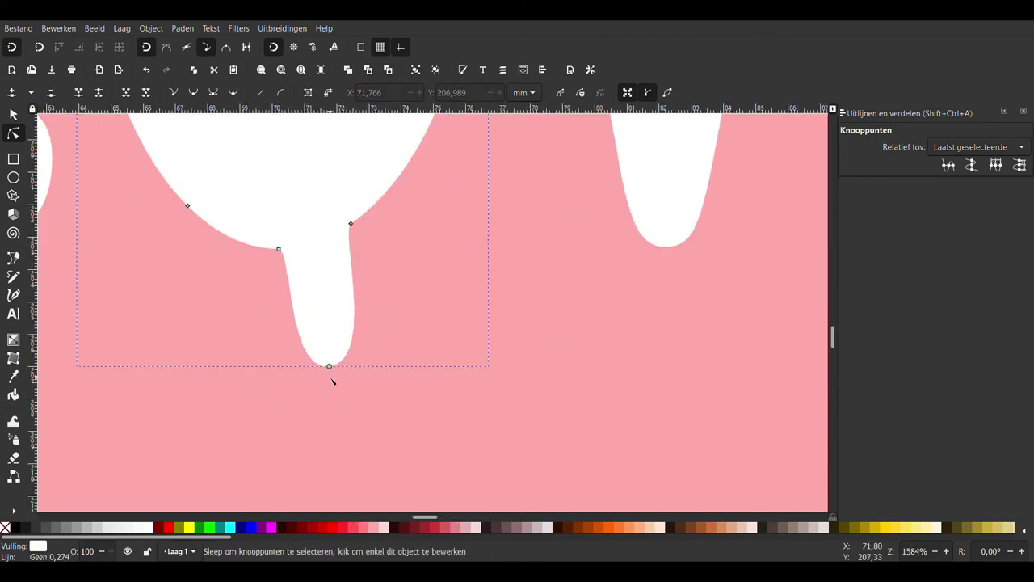
pyautogui.click(329, 367)
pyautogui.moveTo(270, 375); pyautogui.dragTo(413, 341)
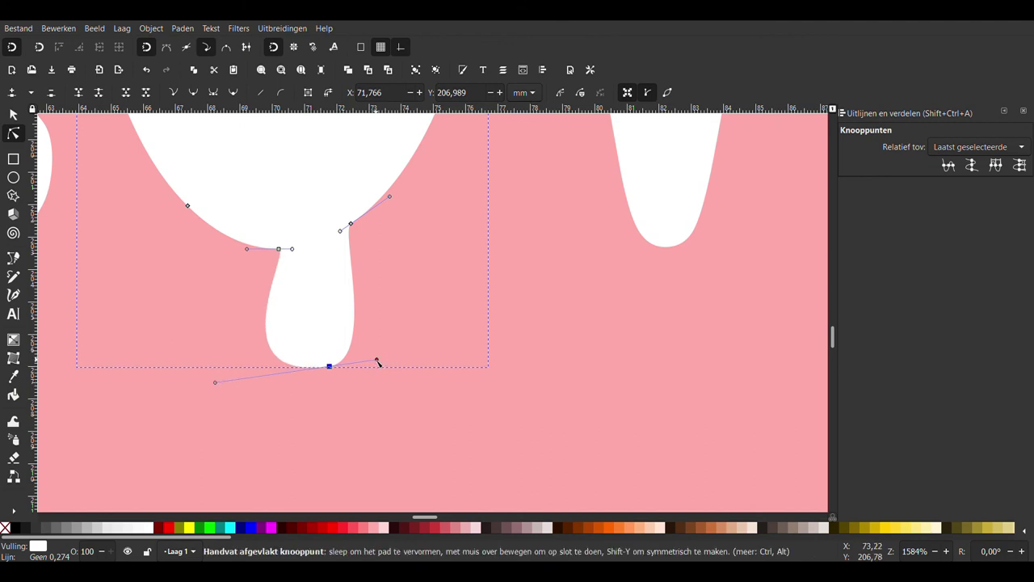
pyautogui.click(554, 381)
pyautogui.keyDown('ctrl'); pyautogui.scroll(-2, 554, 381); pyautogui.keyUp('ctrl')
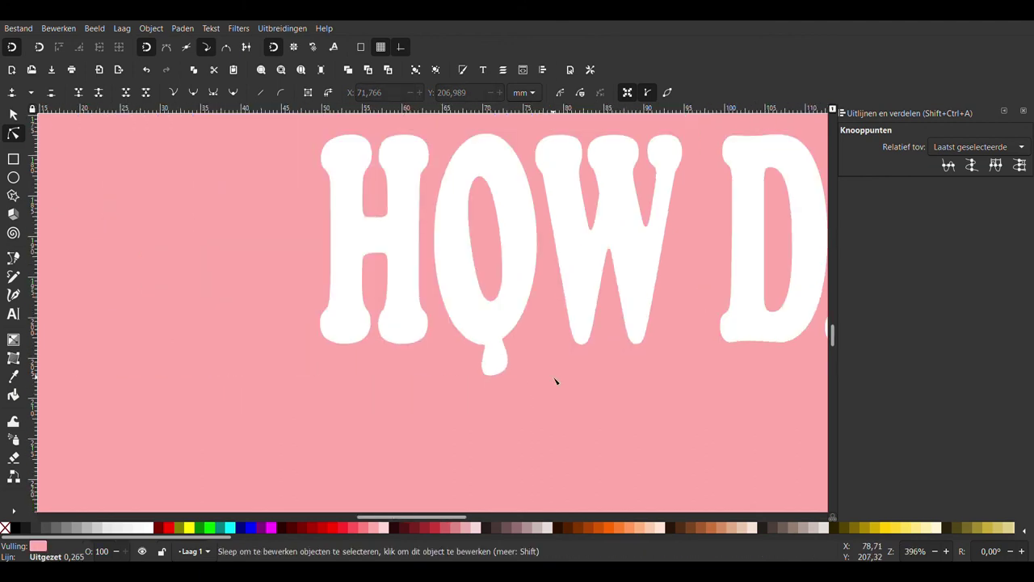
pyautogui.keyDown('ctrl'); pyautogui.scroll(-1, 555, 381); pyautogui.keyUp('ctrl')
pyautogui.click(435, 370)
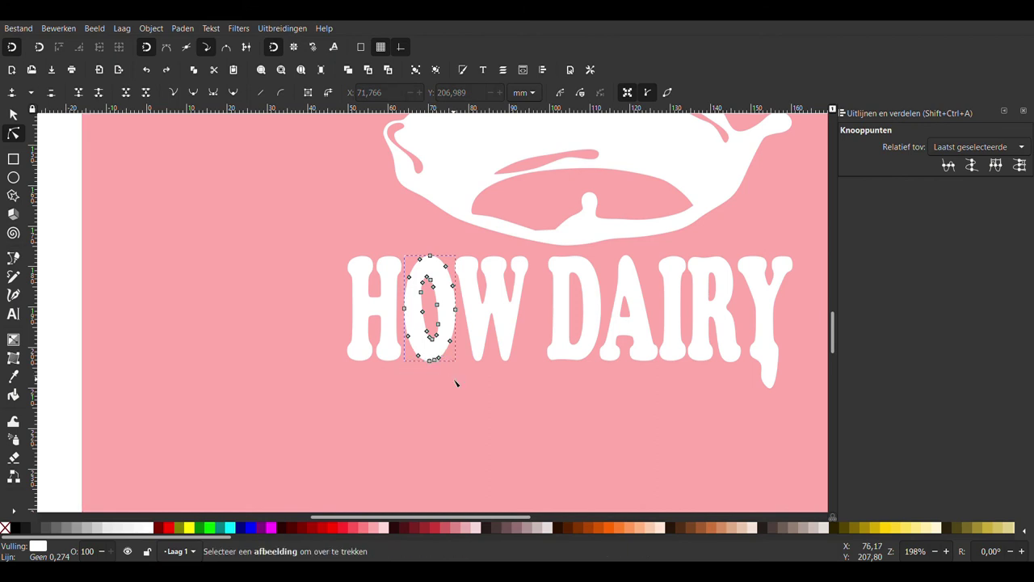
# - Drag a node of the H down into a drip and delete an extra node to smooth it
pyautogui.click(358, 358)
pyautogui.keyDown('ctrl'); pyautogui.scroll(3, 374, 414); pyautogui.keyUp('ctrl')
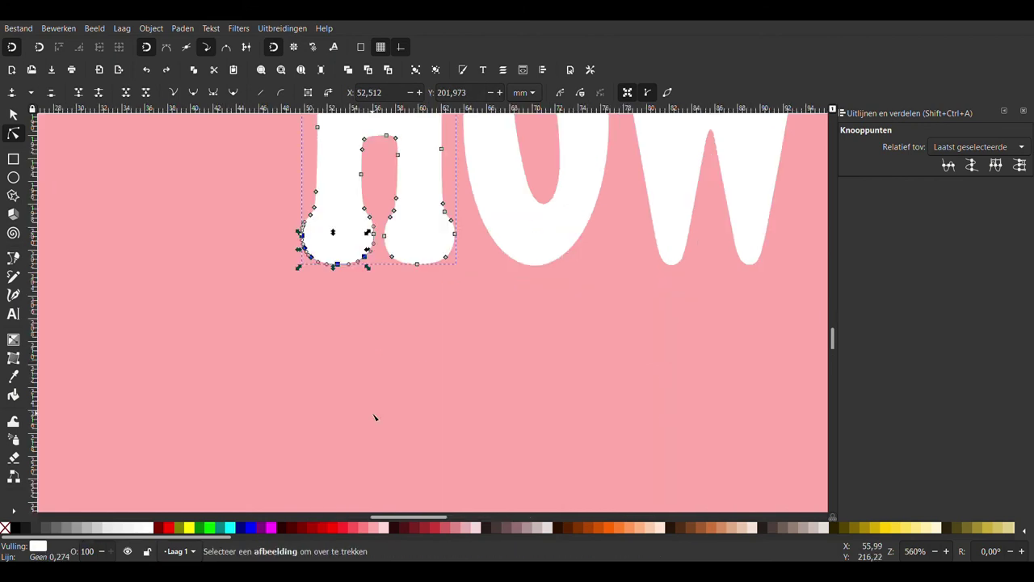
pyautogui.click(374, 415)
pyautogui.click(348, 250)
pyautogui.keyDown('ctrl'); pyautogui.scroll(3, 347, 251); pyautogui.keyUp('ctrl')
pyautogui.moveTo(282, 294)
pyautogui.mouseDown()
pyautogui.moveTo(268, 417)
pyautogui.moveTo(383, 426)
pyautogui.moveTo(363, 418)
pyautogui.mouseUp()
pyautogui.click(322, 298)
pyautogui.press('Delete')
pyautogui.click(456, 424)
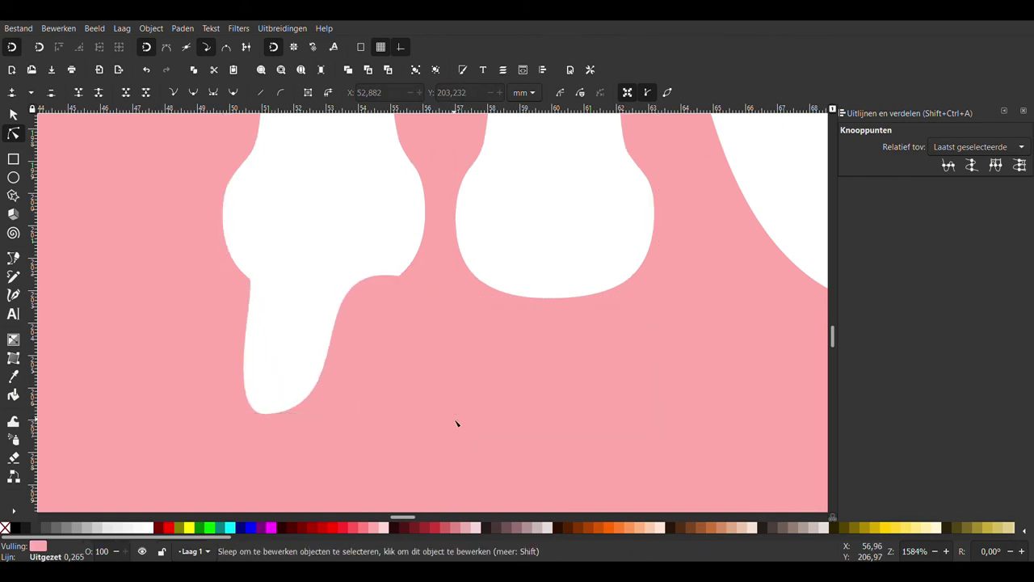
pyautogui.keyDown('ctrl'); pyautogui.scroll(-3, 450, 363); pyautogui.keyUp('ctrl')
pyautogui.keyDown('ctrl'); pyautogui.scroll(-3, 450, 363); pyautogui.keyUp('ctrl')
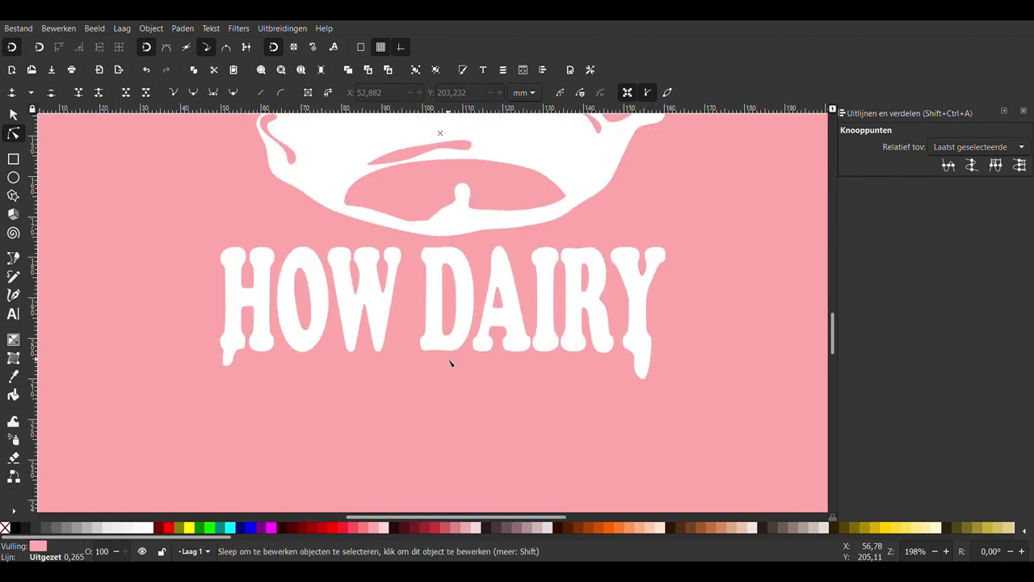
# - Pull a D node down into a smooth drip and widen it on both sides
pyautogui.click(446, 356)
pyautogui.keyDown('ctrl'); pyautogui.scroll(4, 445, 356); pyautogui.keyUp('ctrl')
pyautogui.keyDown('ctrl'); pyautogui.scroll(3, 453, 360); pyautogui.keyUp('ctrl')
pyautogui.click(268, 281)
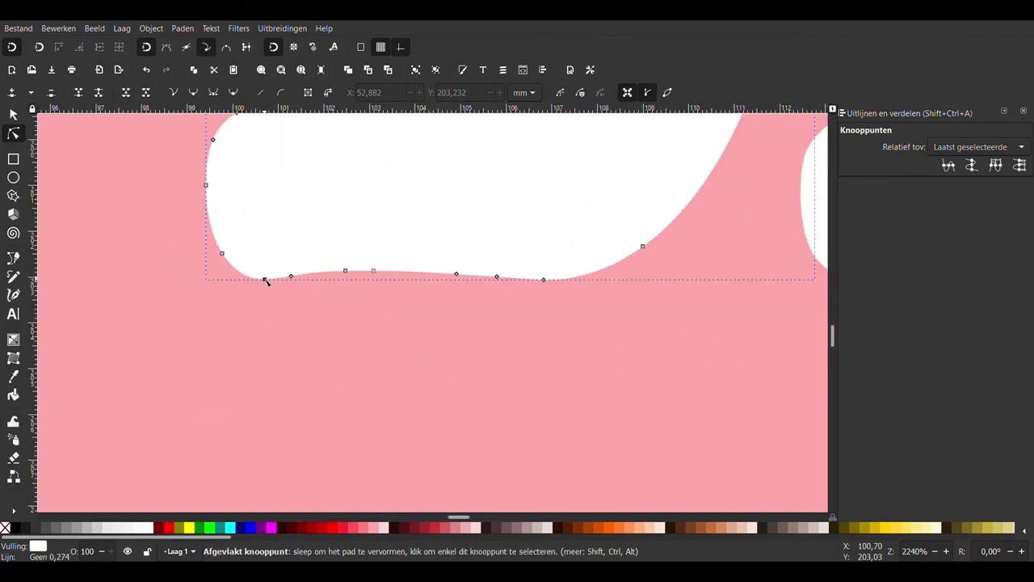
pyautogui.moveTo(267, 281)
pyautogui.mouseDown()
pyautogui.moveTo(240, 427)
pyautogui.moveTo(410, 434)
pyautogui.mouseUp()
pyautogui.hotkey('shift', 's')
pyautogui.keyDown('ctrl'); pyautogui.keyDown('alt'); pyautogui.click(292, 277); pyautogui.keyUp('alt'); pyautogui.keyUp('ctrl')
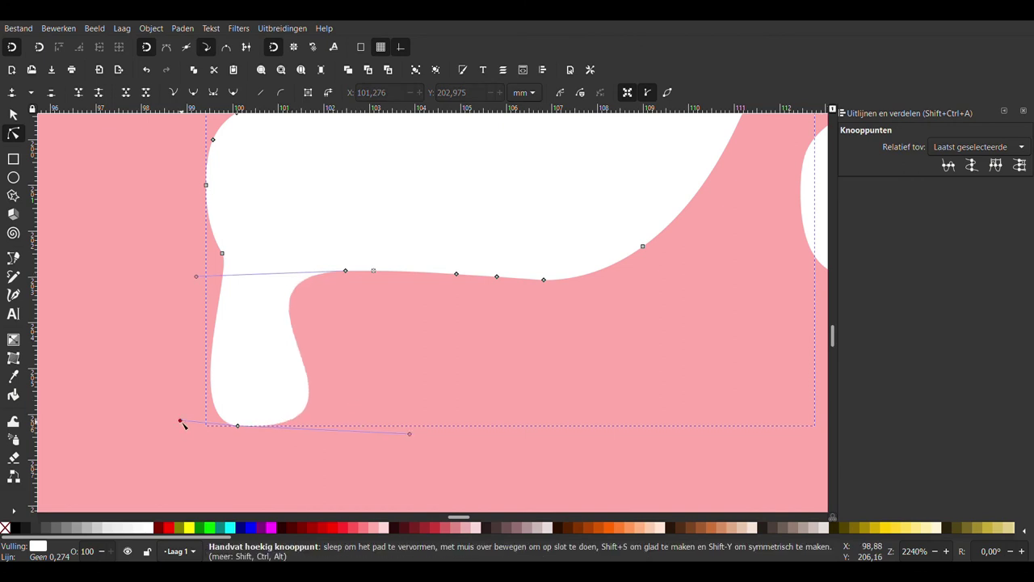
pyautogui.moveTo(179, 420); pyautogui.dragTo(124, 418)
pyautogui.click(421, 366)
pyautogui.keyDown('ctrl'); pyautogui.scroll(-4, 421, 366); pyautogui.keyUp('ctrl')
pyautogui.keyDown('ctrl'); pyautogui.scroll(-4, 422, 366); pyautogui.keyUp('ctrl')
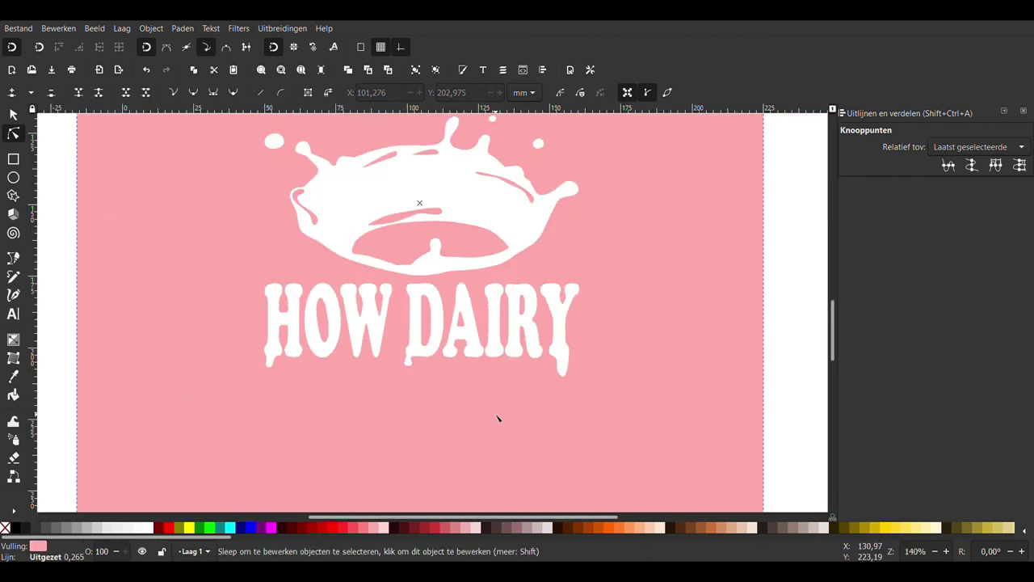
pyautogui.press('Escape')
pyautogui.keyDown('ctrl'); pyautogui.scroll(-1, 692, 365); pyautogui.keyUp('ctrl')
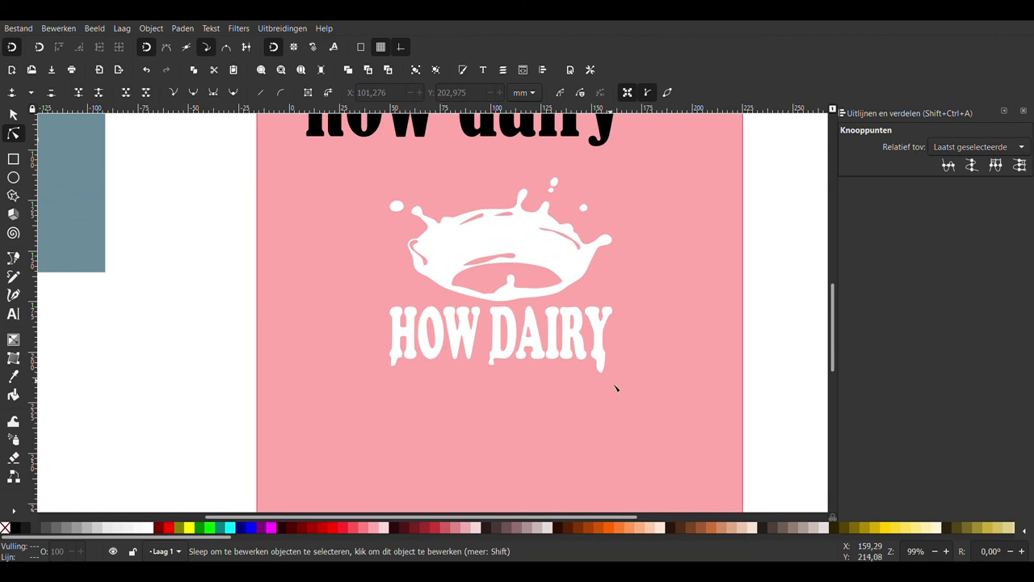
pyautogui.click(411, 212)
pyautogui.keyDown('ctrl'); pyautogui.scroll(3, 408, 210); pyautogui.keyUp('ctrl')
pyautogui.moveTo(346, 172); pyautogui.dragTo(415, 231)
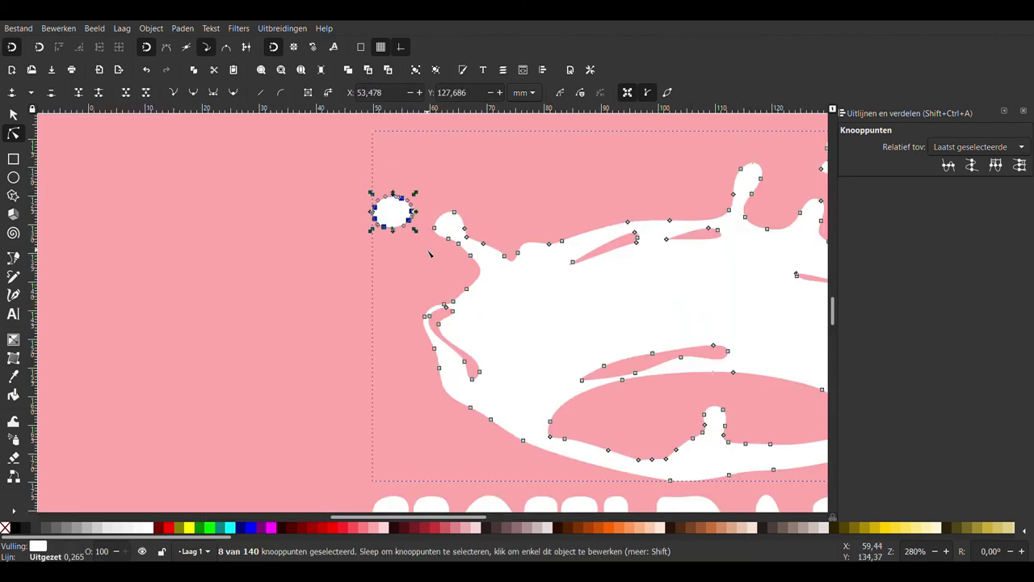
pyautogui.keyDown('ctrl'); pyautogui.scroll(-2, 437, 229); pyautogui.keyUp('ctrl')
pyautogui.click(391, 370)
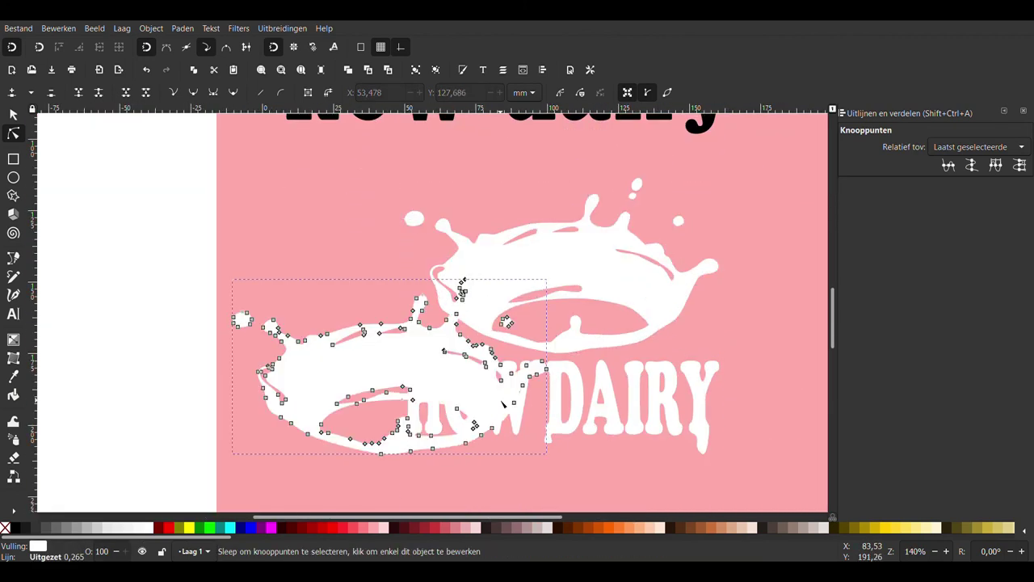
pyautogui.press('s')
pyautogui.click(425, 221)
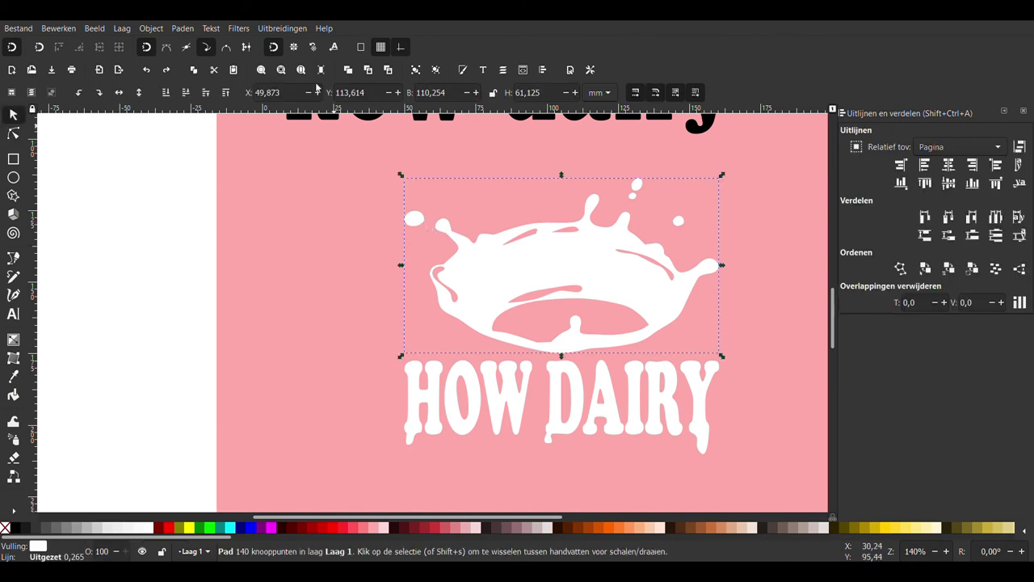
pyautogui.click(141, 276)
pyautogui.scroll(-2, 242, 261)
# - Draw a small closed droplet shape beside the splash's lower right and smooth its left and right nodes
pyautogui.hscroll(1, 243, 259)
pyautogui.click(12, 260)
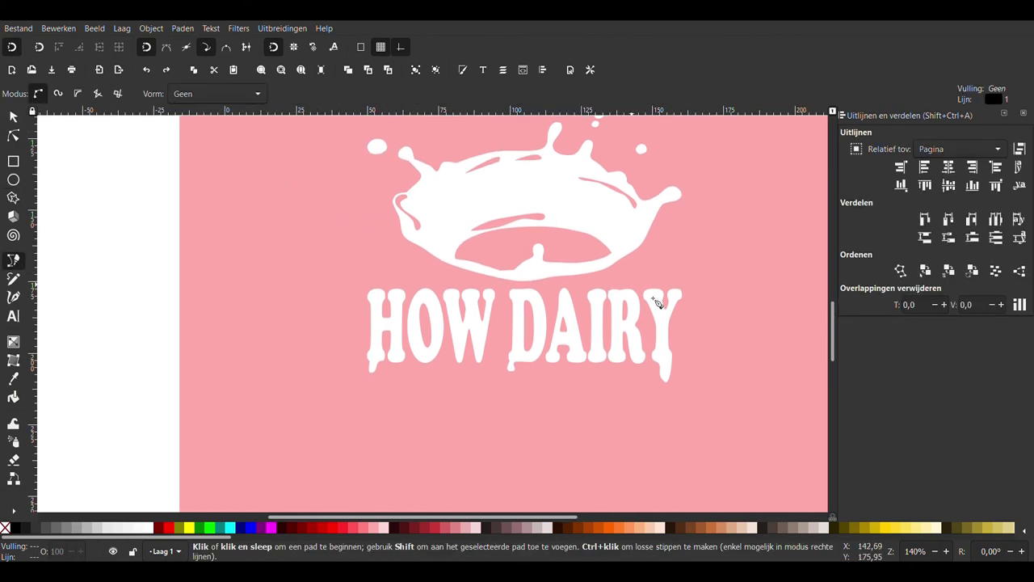
pyautogui.scroll(2, 704, 293)
pyautogui.click(604, 231)
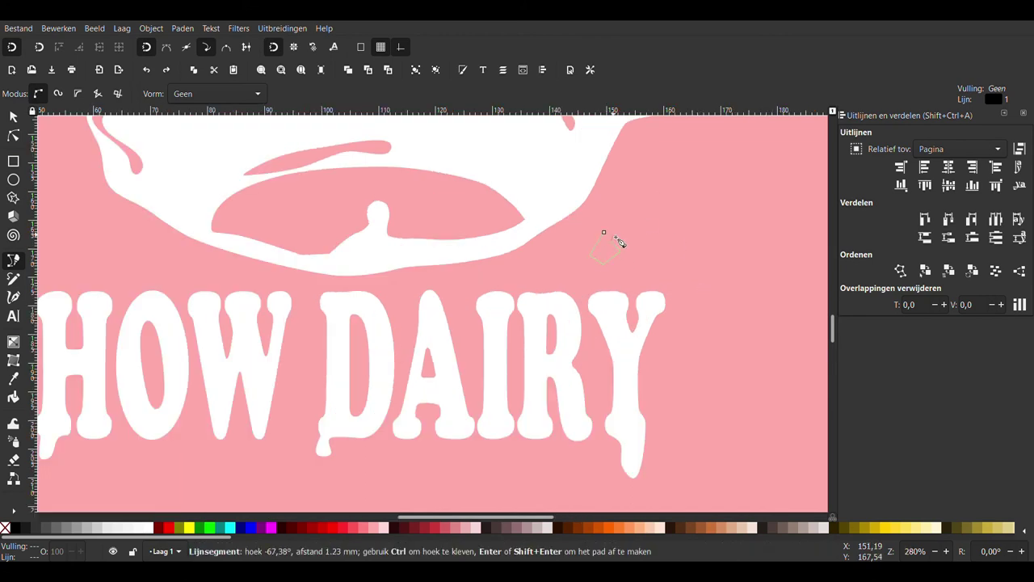
pyautogui.click(604, 233)
pyautogui.press('n')
pyautogui.scroll(3, 667, 241)
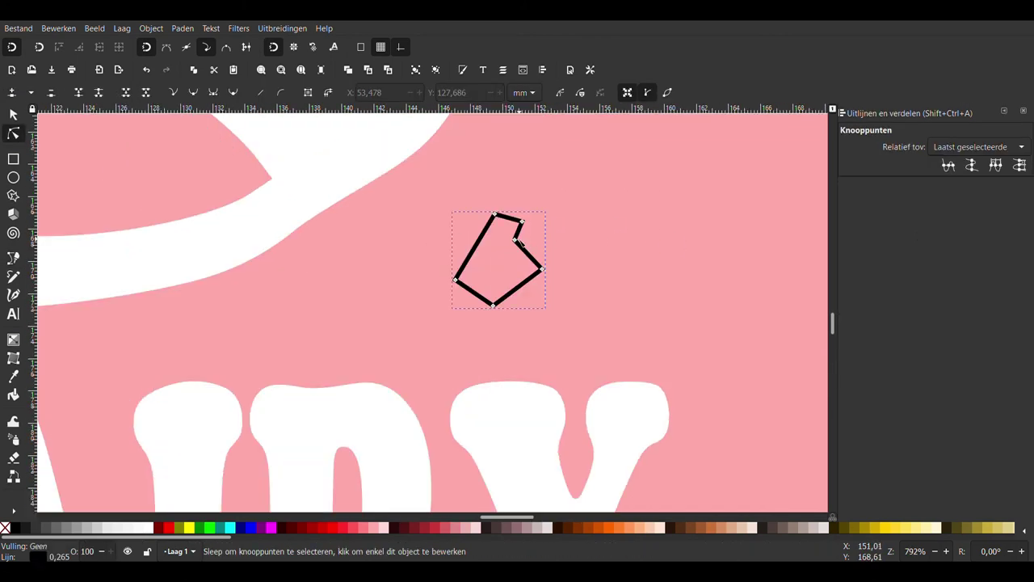
pyautogui.moveTo(503, 223); pyautogui.dragTo(499, 217)
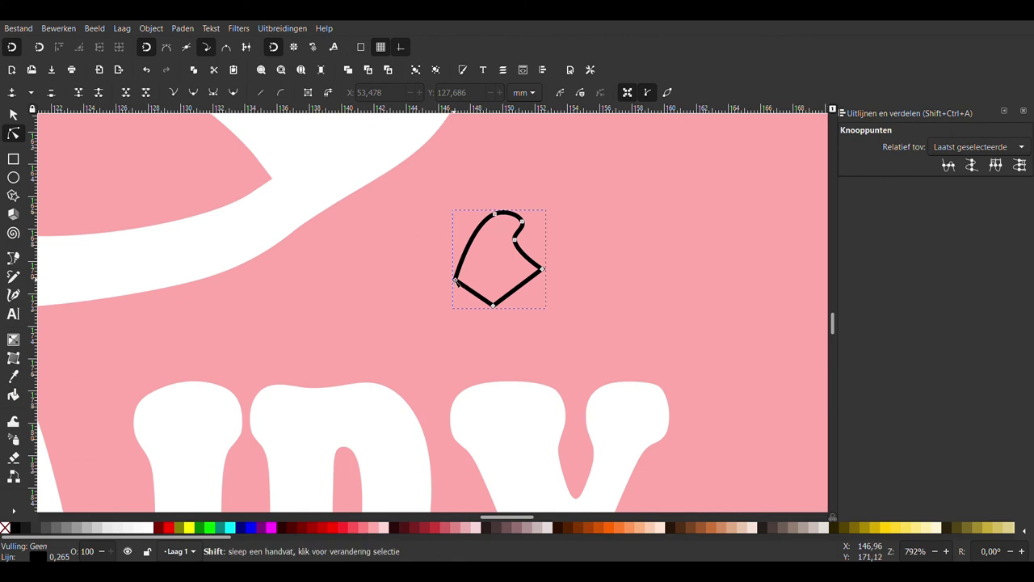
pyautogui.keyDown('ctrl'); pyautogui.click(456, 279); pyautogui.keyUp('ctrl')
pyautogui.click(542, 269)
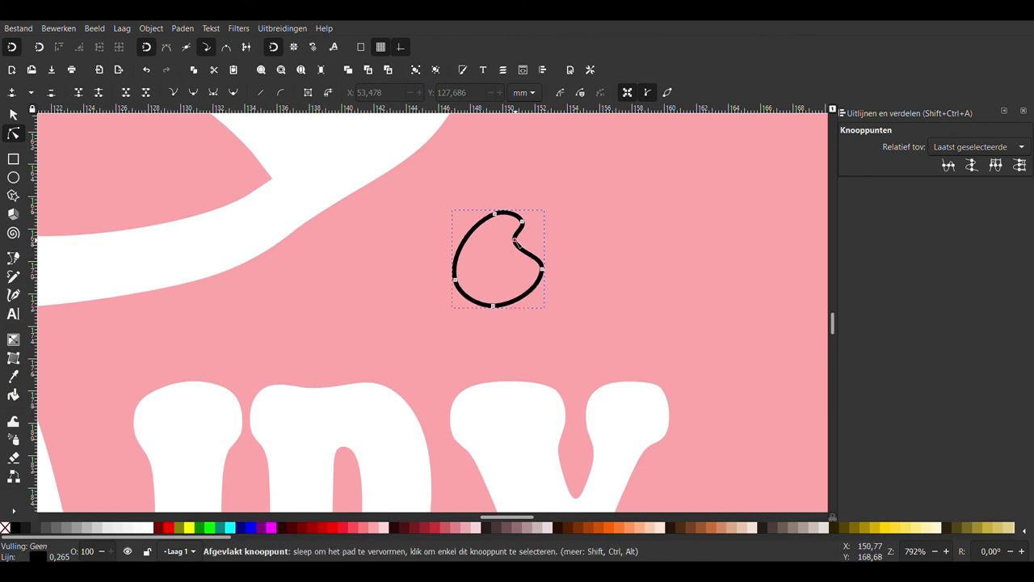
pyautogui.keyDown('ctrl'); pyautogui.click(543, 271); pyautogui.keyUp('ctrl')
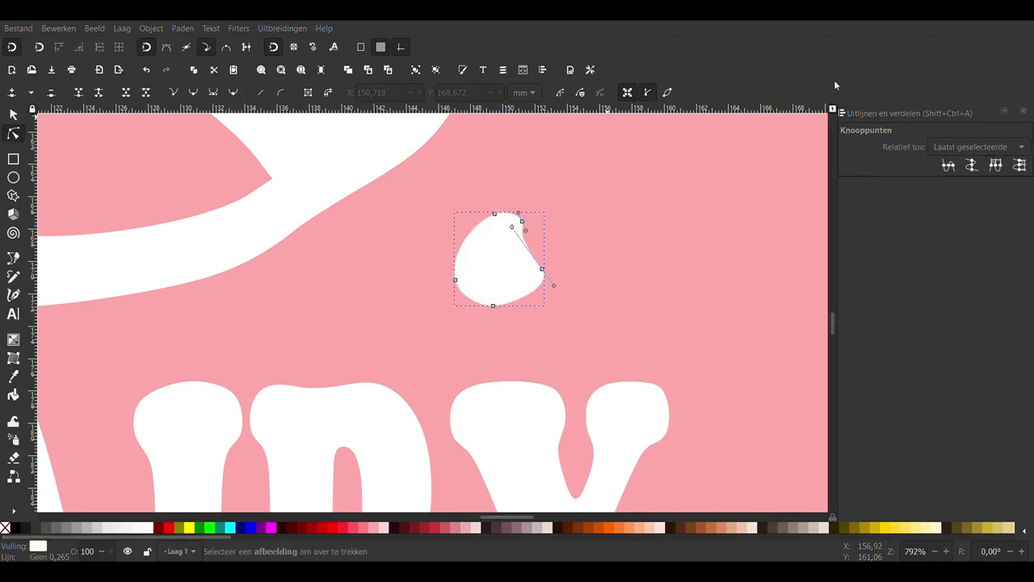
pyautogui.keyDown('ctrl'); pyautogui.scroll(-1, 660, 264); pyautogui.keyUp('ctrl')
# - Zoom in on the droplet below the W and reshape its top node, undoing the dent
pyautogui.press('s')
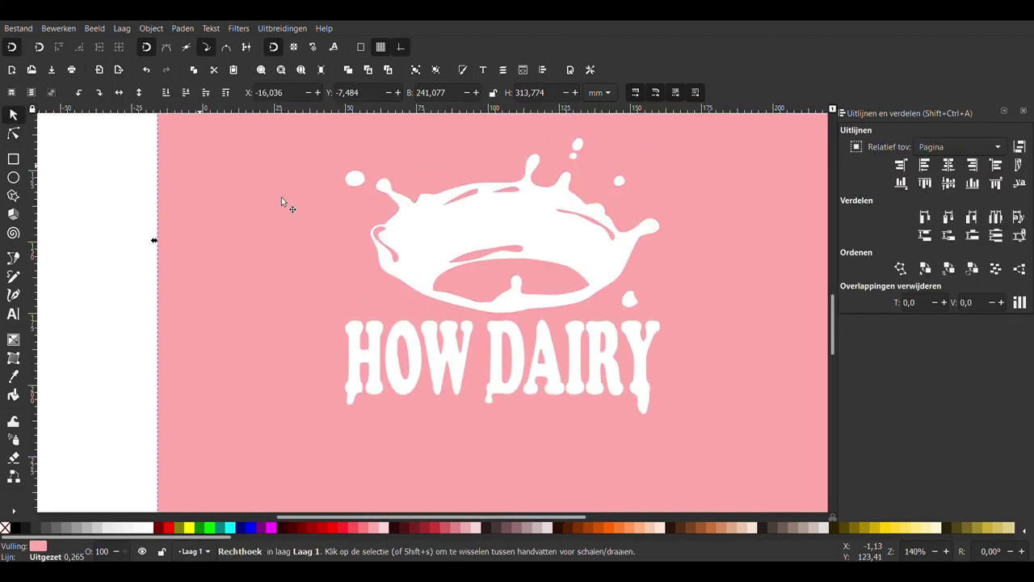
pyautogui.click(634, 301)
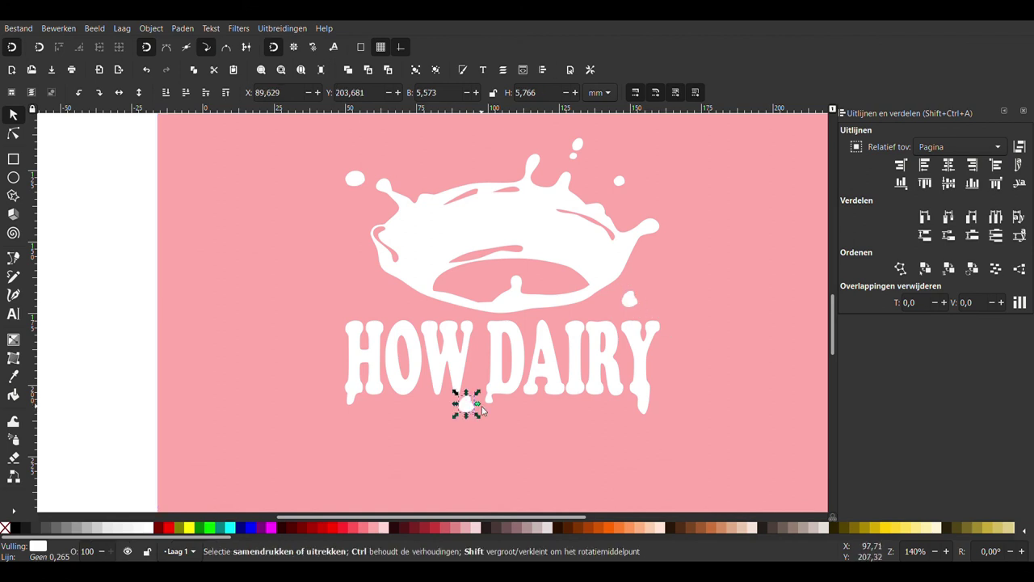
pyautogui.press('3')
pyautogui.click(13, 137)
pyautogui.moveTo(419, 314); pyautogui.dragTo(406, 337)
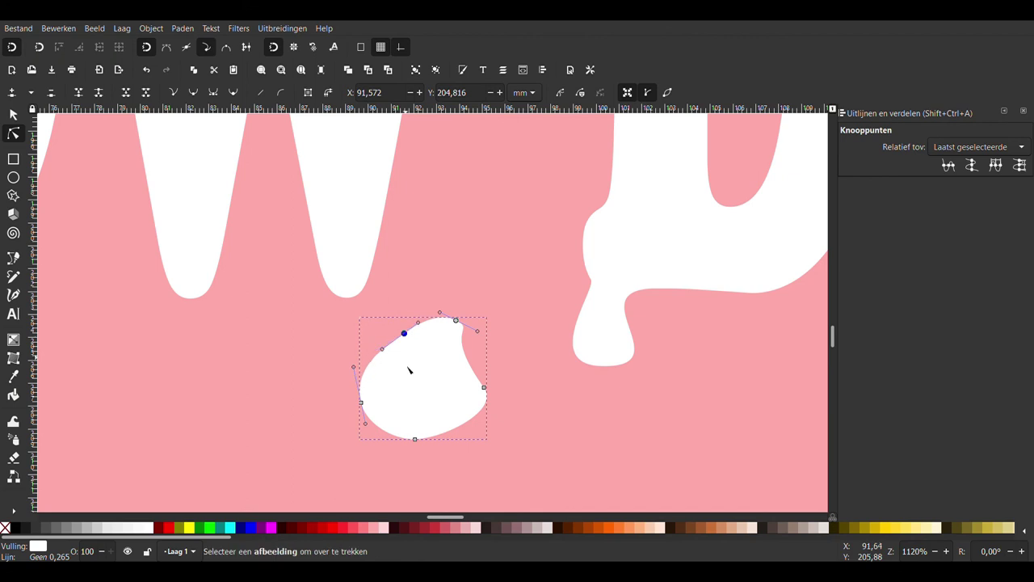
pyautogui.hotkey('ctrl', 'z')
pyautogui.press('Escape')
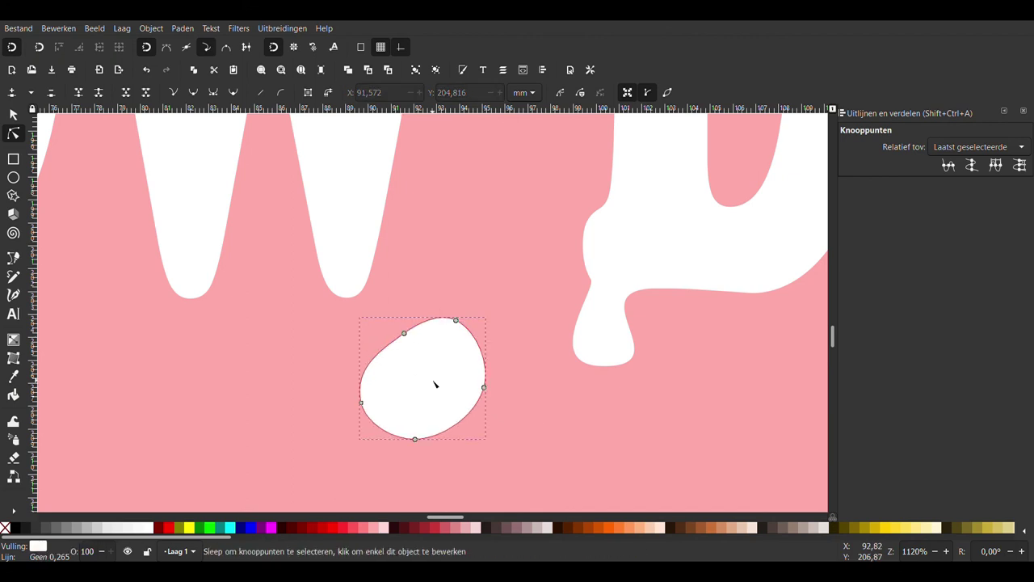
# - Paste a scaled-down, tilted copy of the droplet at the tip of the W's drip
pyautogui.hotkey('ctrl', 'v')
pyautogui.press('s')
pyautogui.moveTo(370, 383); pyautogui.dragTo(339, 413)
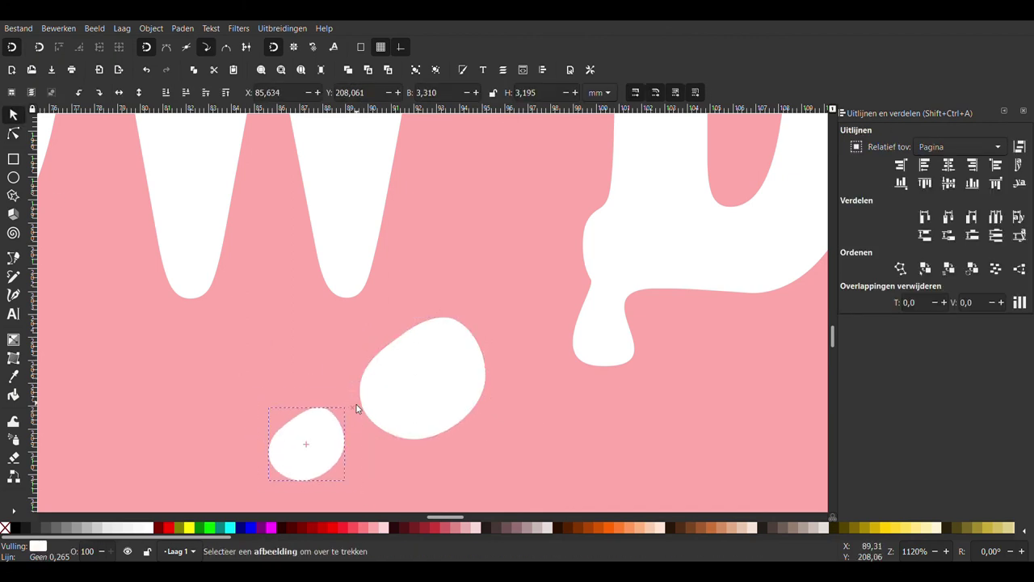
pyautogui.moveTo(310, 455); pyautogui.dragTo(361, 331)
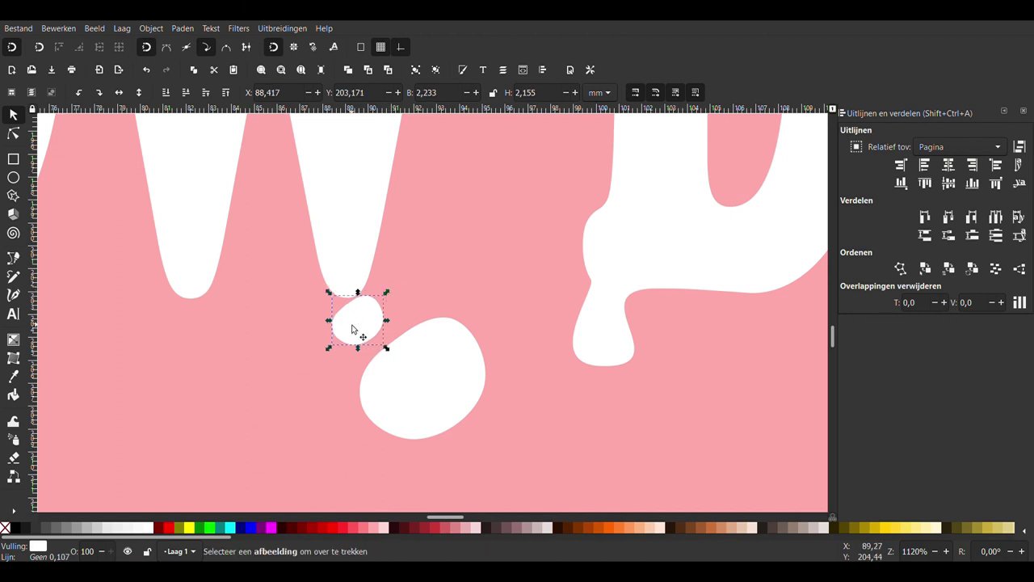
pyautogui.moveTo(387, 295); pyautogui.dragTo(361, 290)
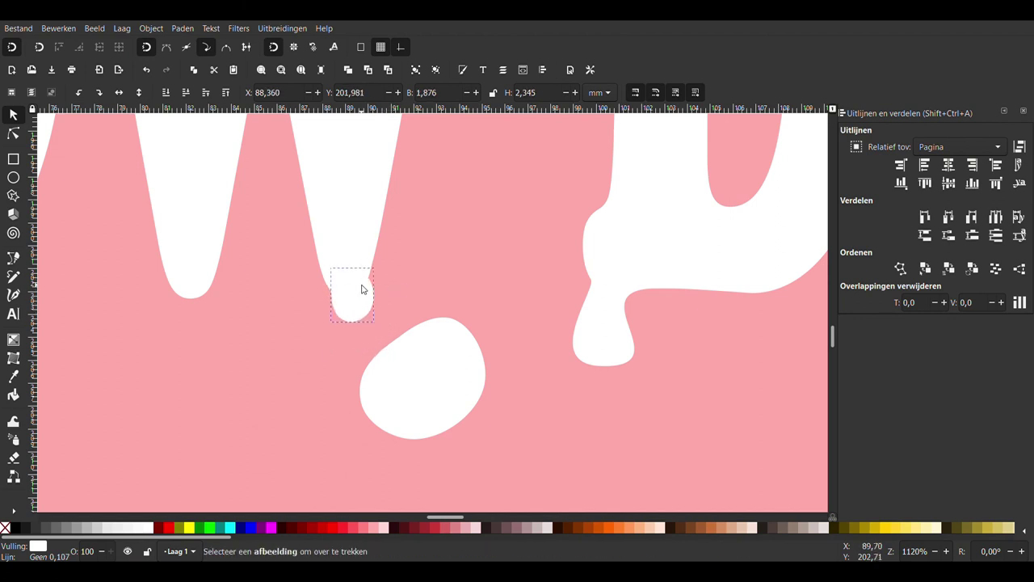
pyautogui.press('Escape')
pyautogui.press('-')
pyautogui.press('-')
pyautogui.press('-')
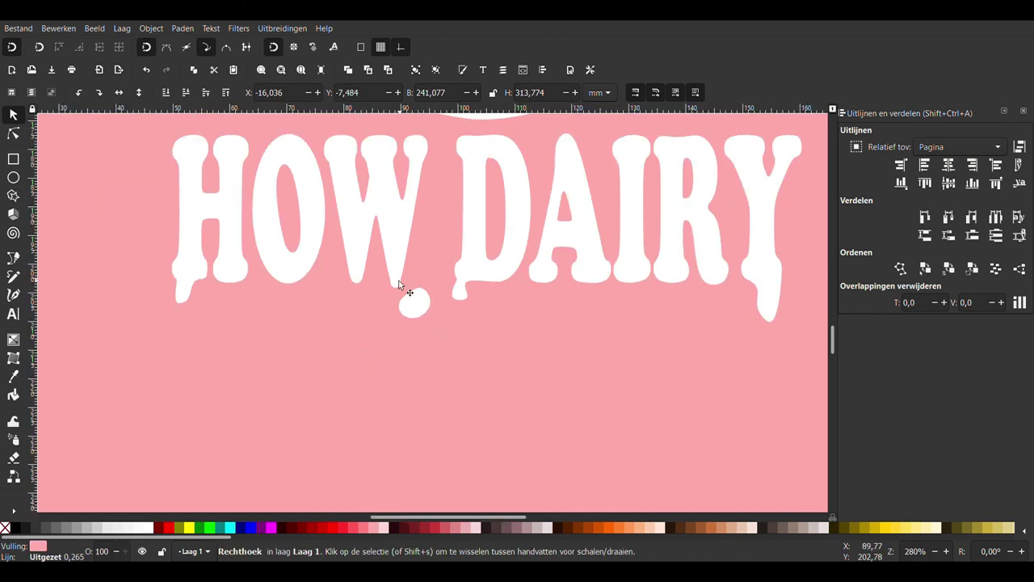
# - Node-edit the W and pull its drip tip down toward the droplet
pyautogui.click(398, 281)
pyautogui.click(13, 136)
pyautogui.click(404, 224)
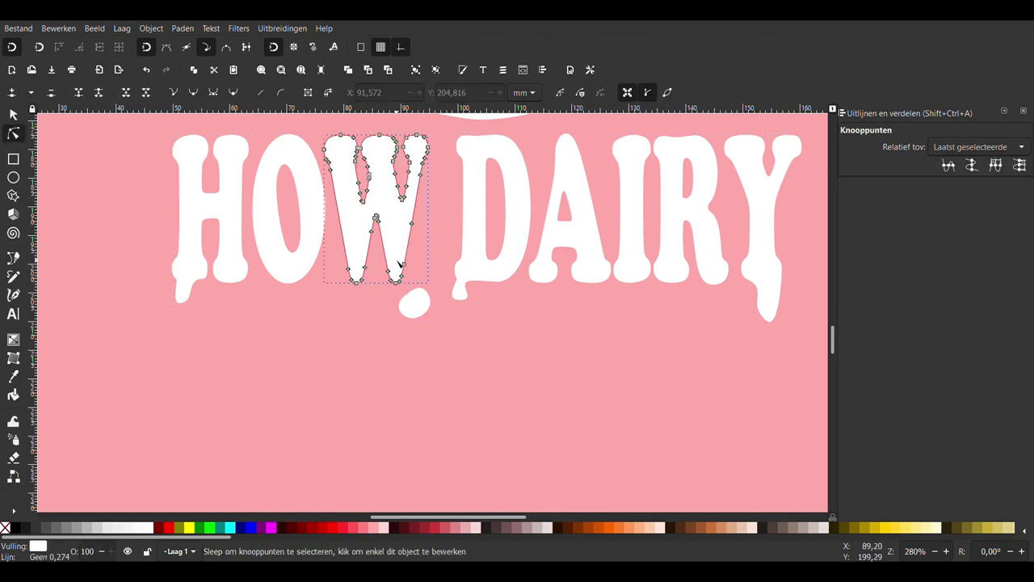
pyautogui.scroll(3, 380, 272)
pyautogui.scroll(2, 368, 227)
pyautogui.click(366, 222)
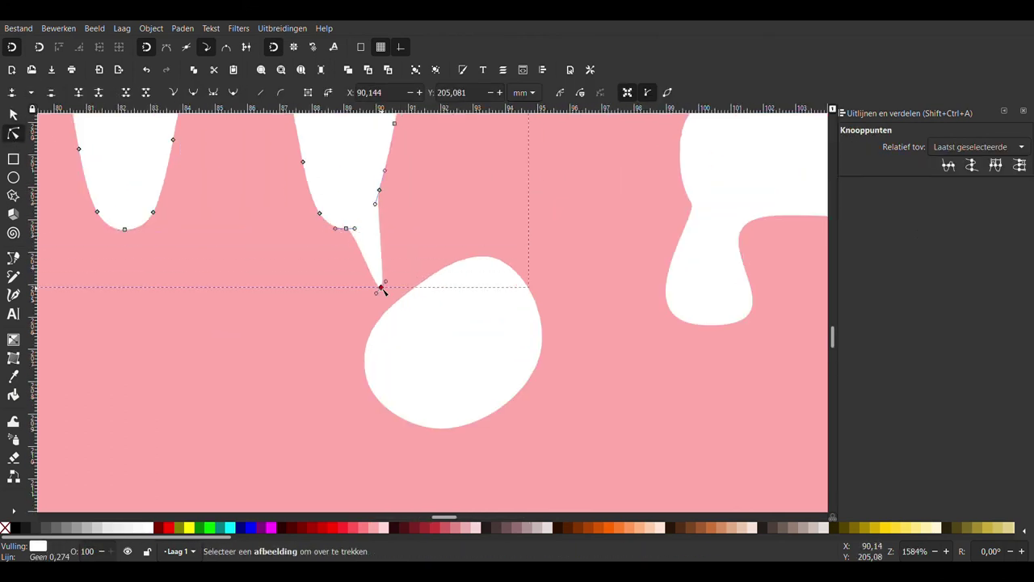
pyautogui.moveTo(347, 230)
pyautogui.mouseDown()
pyautogui.moveTo(371, 268)
pyautogui.moveTo(402, 261)
pyautogui.moveTo(348, 307)
pyautogui.moveTo(426, 260)
pyautogui.mouseUp()
pyautogui.click(571, 286)
# - Reshape the curve at the bottom of the W's drip into a pointed tip
pyautogui.scroll(-4, 571, 286)
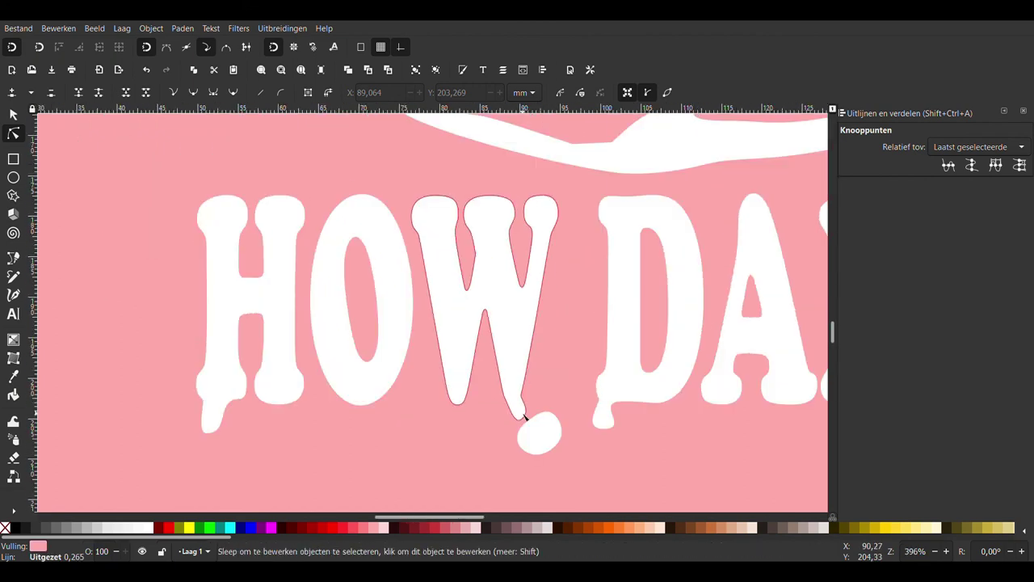
pyautogui.scroll(2, 522, 418)
pyautogui.click(514, 435)
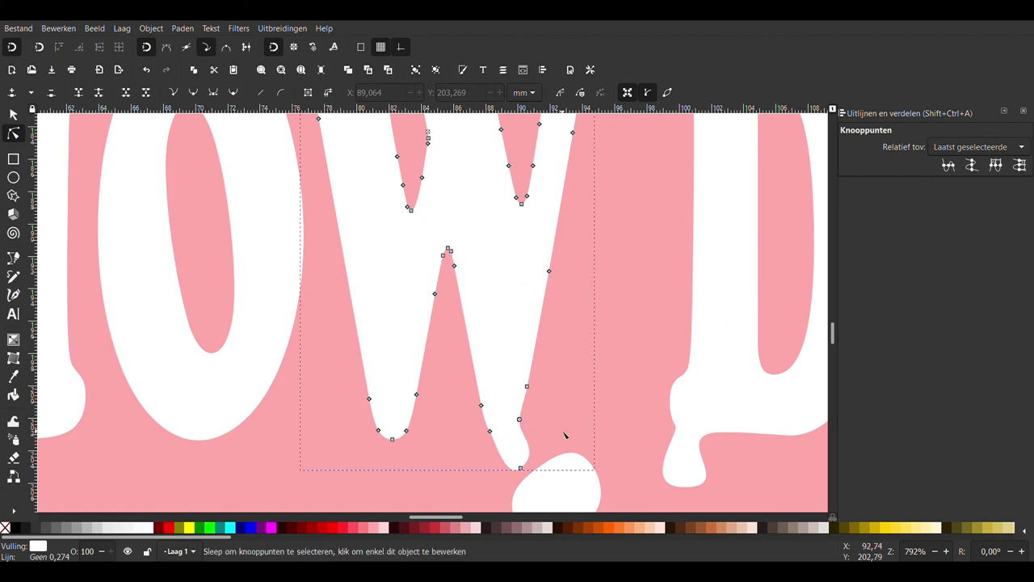
pyautogui.scroll(-3, 565, 435)
pyautogui.scroll(2, 519, 309)
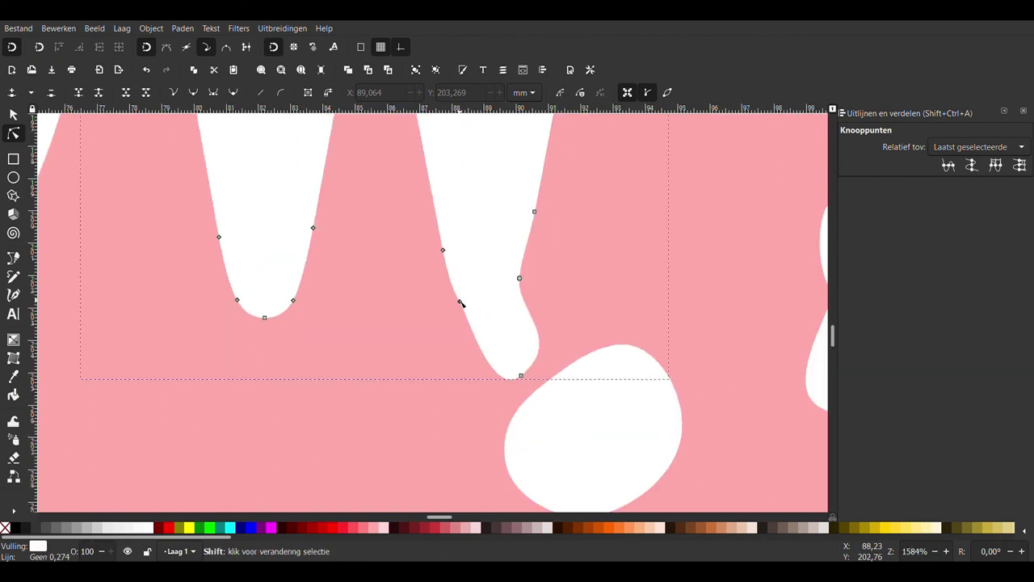
pyautogui.click(521, 375)
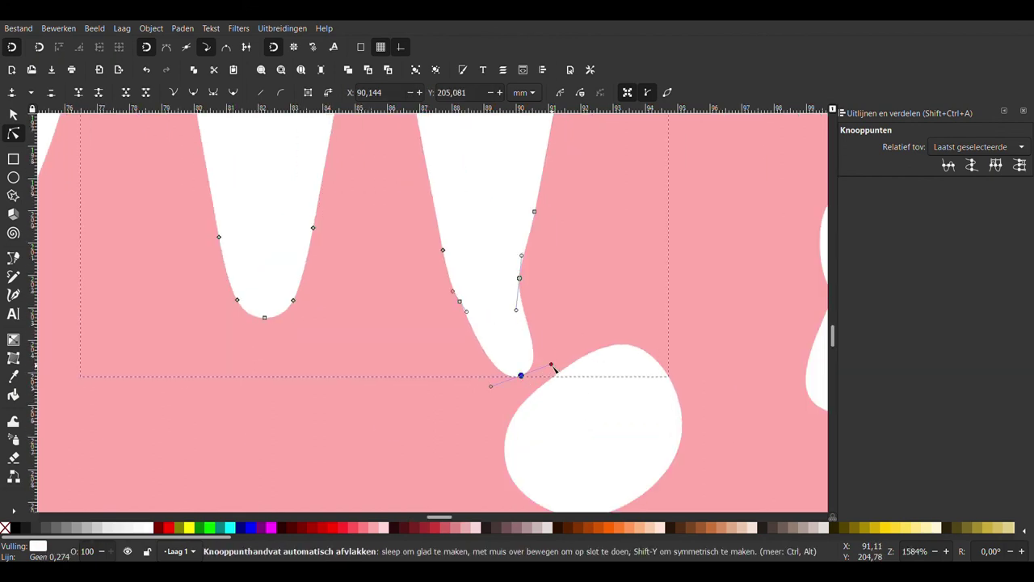
pyautogui.moveTo(551, 364); pyautogui.dragTo(550, 329)
# - Scale the droplet beneath the W's drip down with the Selector
pyautogui.click(595, 340)
pyautogui.click(635, 388)
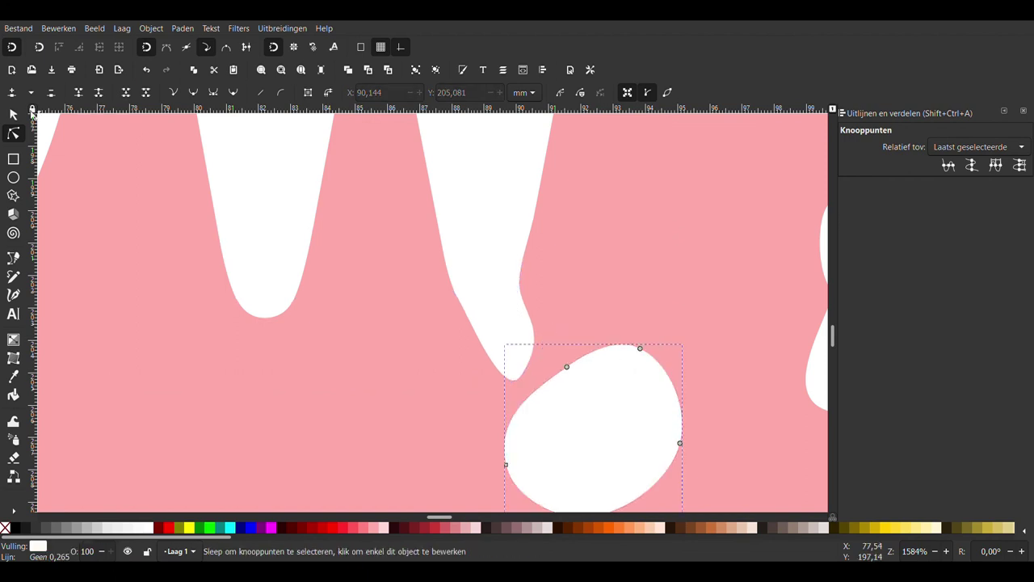
pyautogui.click(13, 114)
pyautogui.scroll(-2, 685, 283)
pyautogui.moveTo(686, 240); pyautogui.dragTo(649, 294)
pyautogui.click(690, 353)
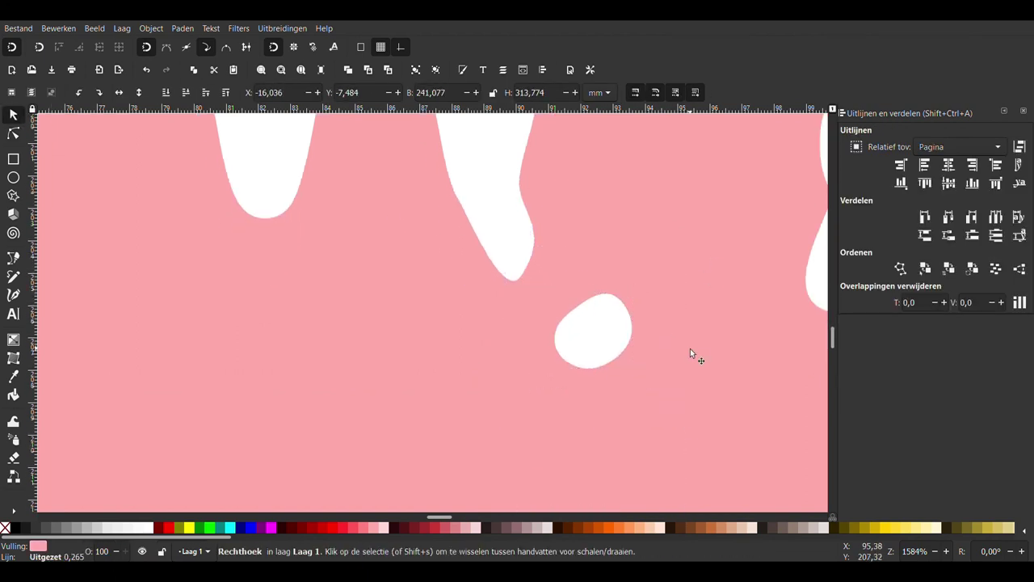
pyautogui.keyDown('ctrl'); pyautogui.scroll(-5, 690, 349); pyautogui.keyUp('ctrl')
pyautogui.scroll(2, 566, 356)
# - Reselect the W's drip path and adjust the node at its tip
pyautogui.click(438, 357)
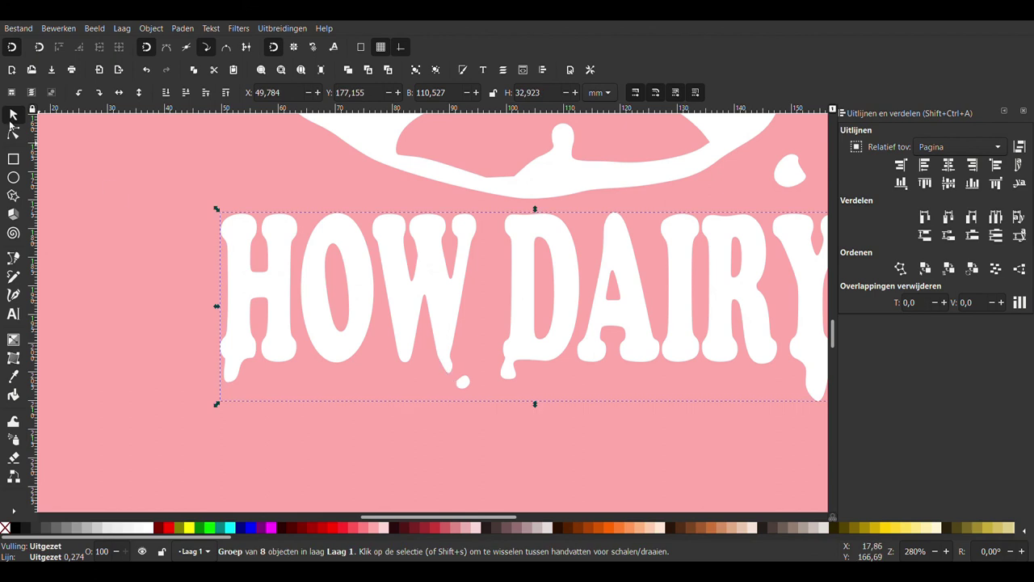
pyautogui.click(13, 134)
pyautogui.click(450, 370)
pyautogui.scroll(3, 436, 373)
pyautogui.scroll(3, 381, 328)
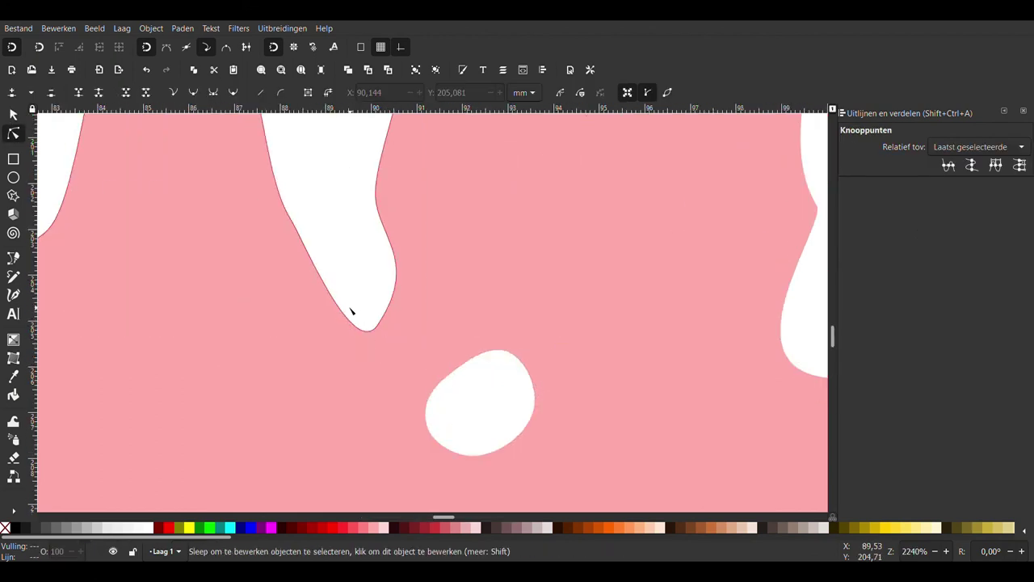
pyautogui.click(352, 311)
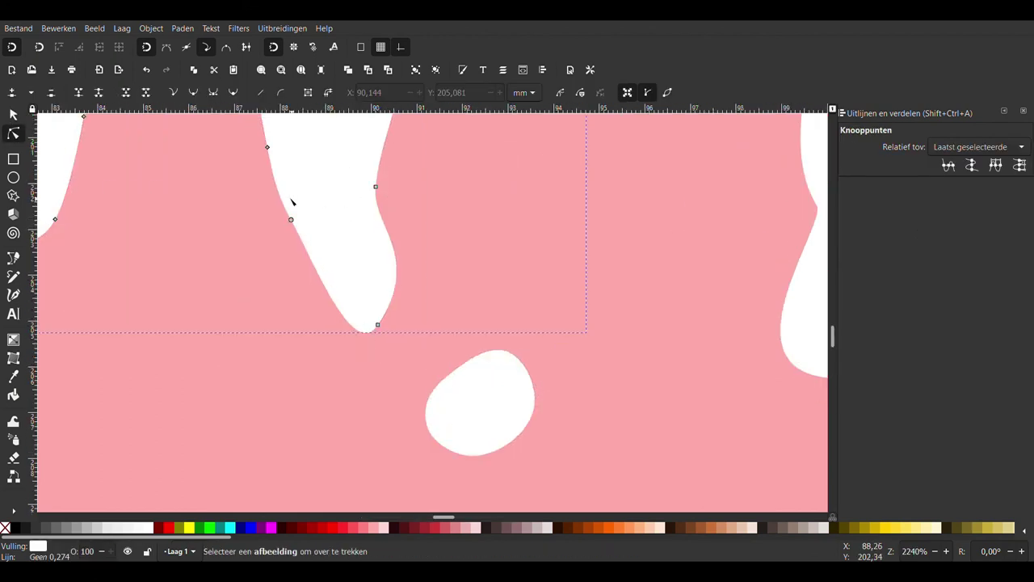
pyautogui.keyDown('ctrl'); pyautogui.scroll(-2, 356, 227); pyautogui.keyUp('ctrl')
pyautogui.click(366, 274)
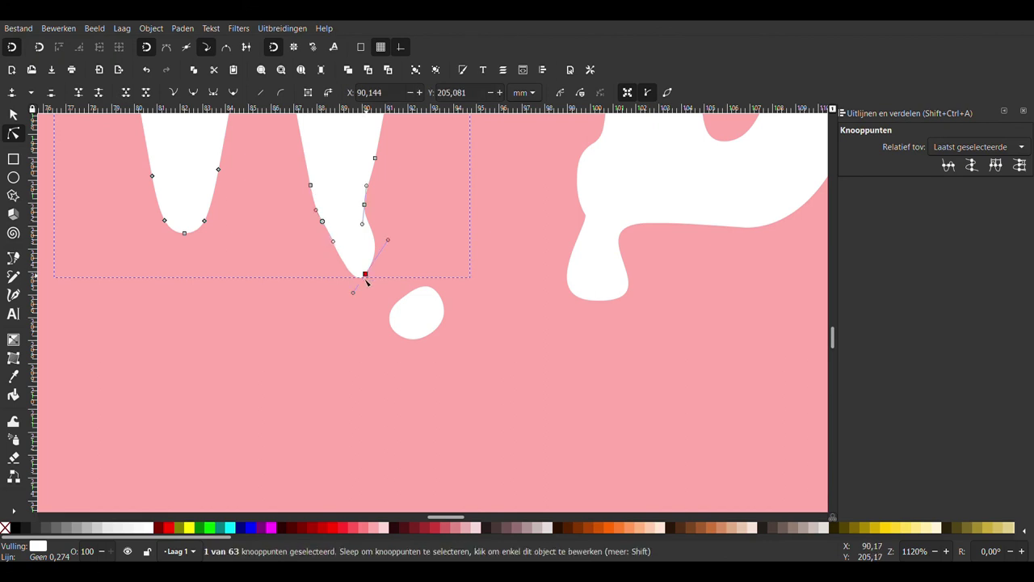
pyautogui.click(359, 323)
pyautogui.keyDown('ctrl'); pyautogui.scroll(-5, 369, 342); pyautogui.keyUp('ctrl')
# - Zoom out to the full page and delete the black 'how dairy' title text
pyautogui.keyDown('ctrl'); pyautogui.scroll(-2, 369, 339); pyautogui.keyUp('ctrl')
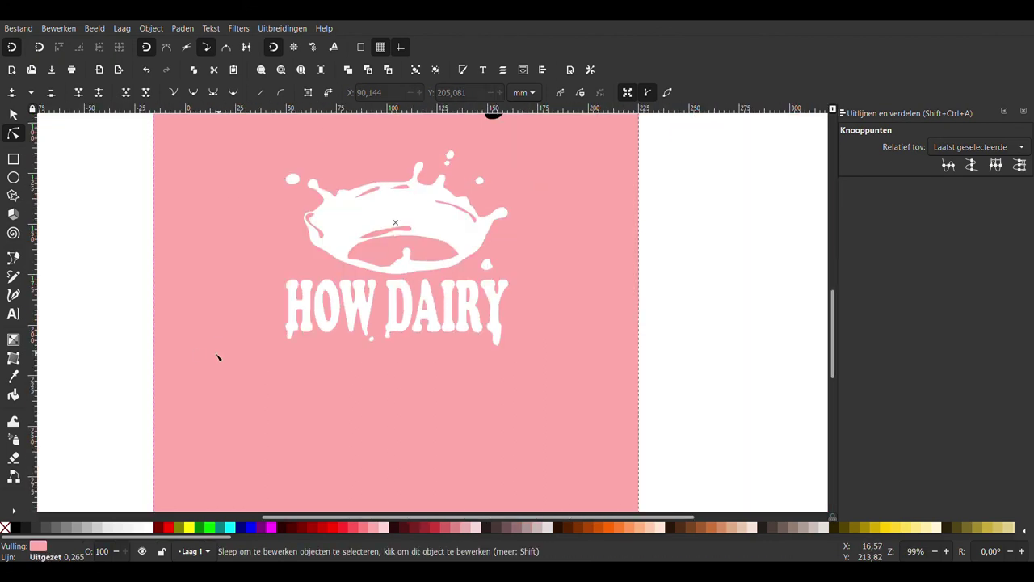
pyautogui.press('Escape')
pyautogui.keyDown('ctrl'); pyautogui.scroll(-1, 286, 328); pyautogui.keyUp('ctrl')
pyautogui.keyDown('ctrl'); pyautogui.scroll(-1, 623, 312); pyautogui.keyUp('ctrl')
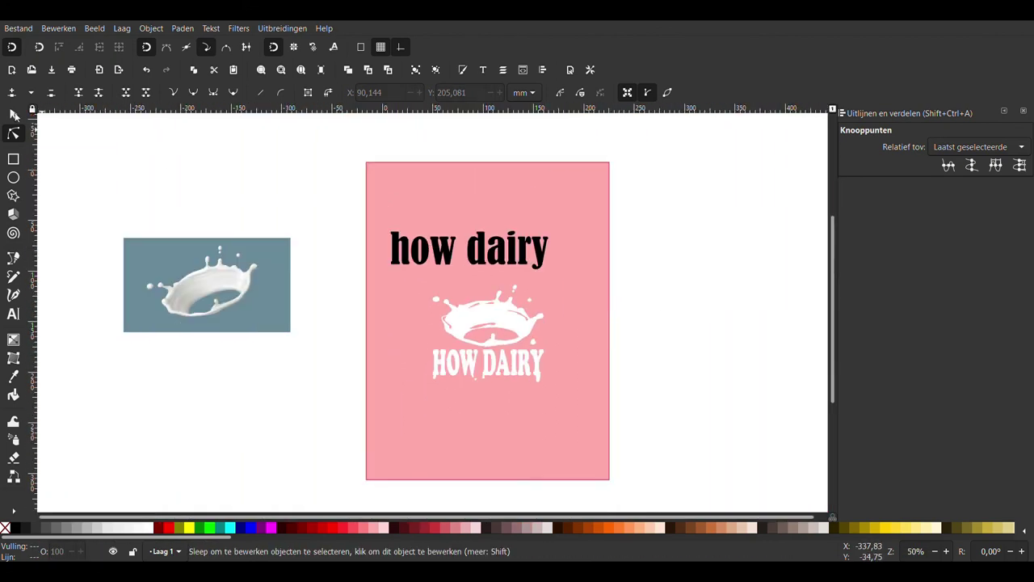
pyautogui.click(15, 115)
pyautogui.click(468, 248)
pyautogui.press('Delete')
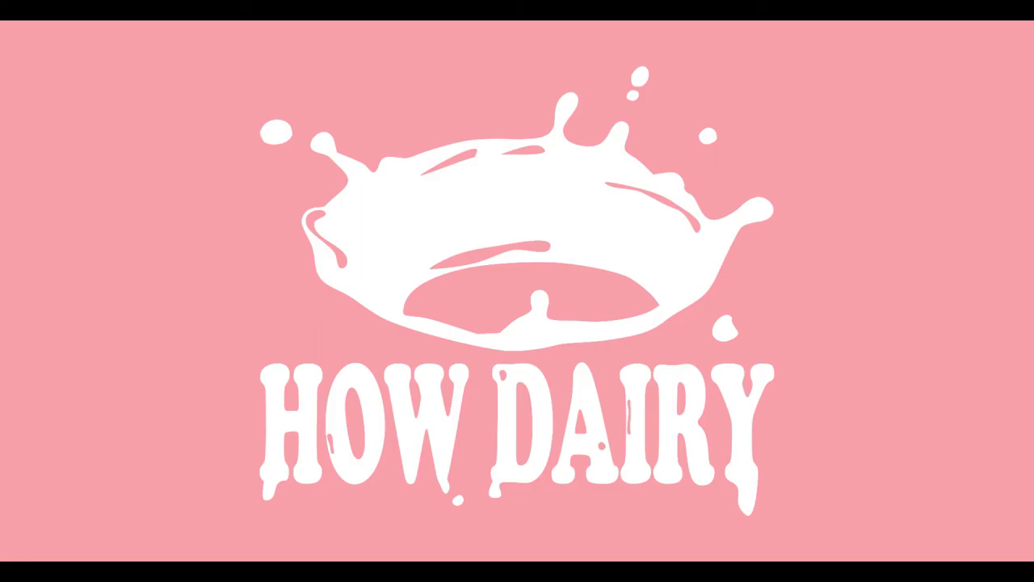